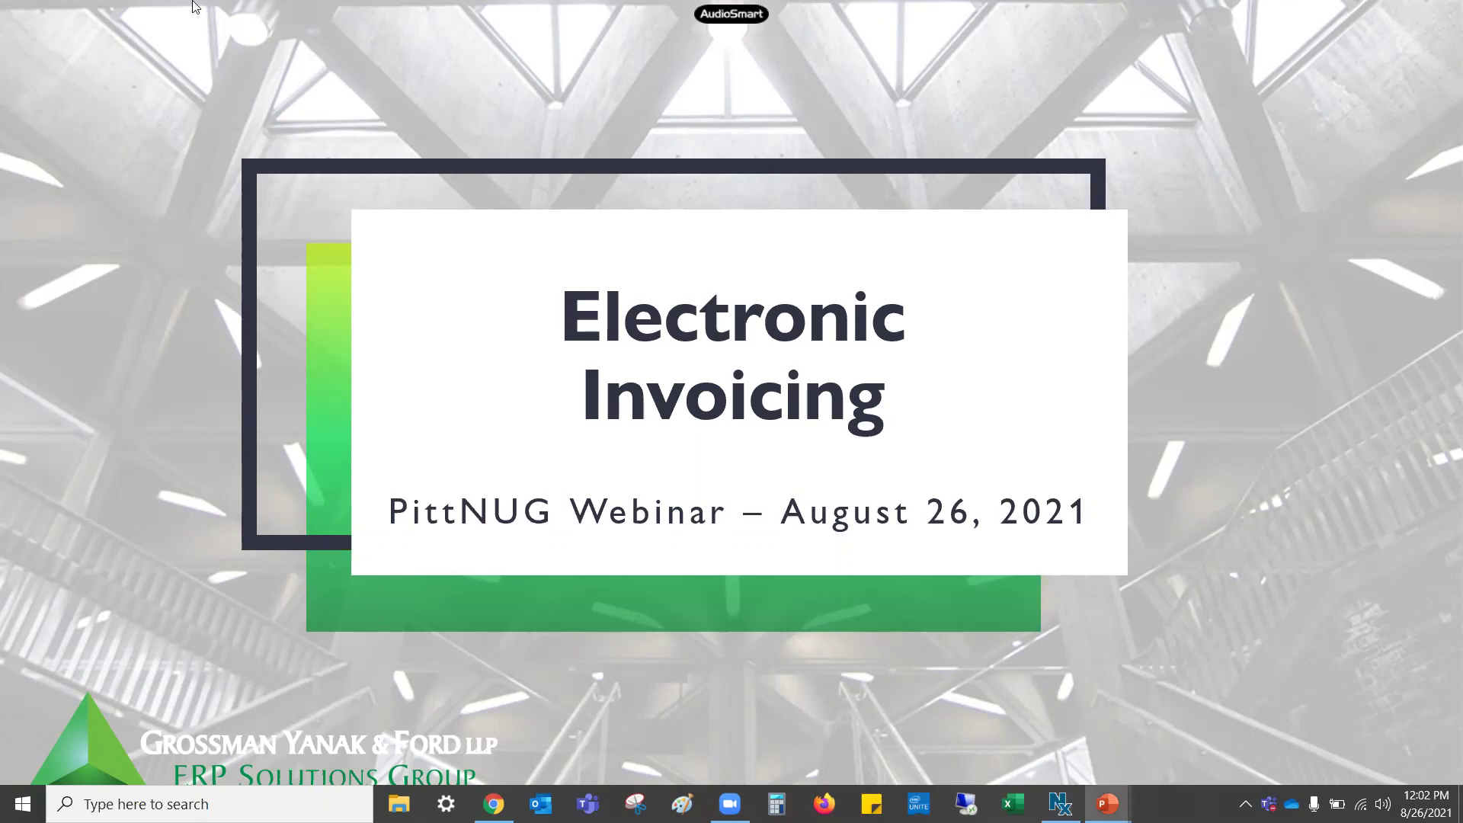
key(Right)
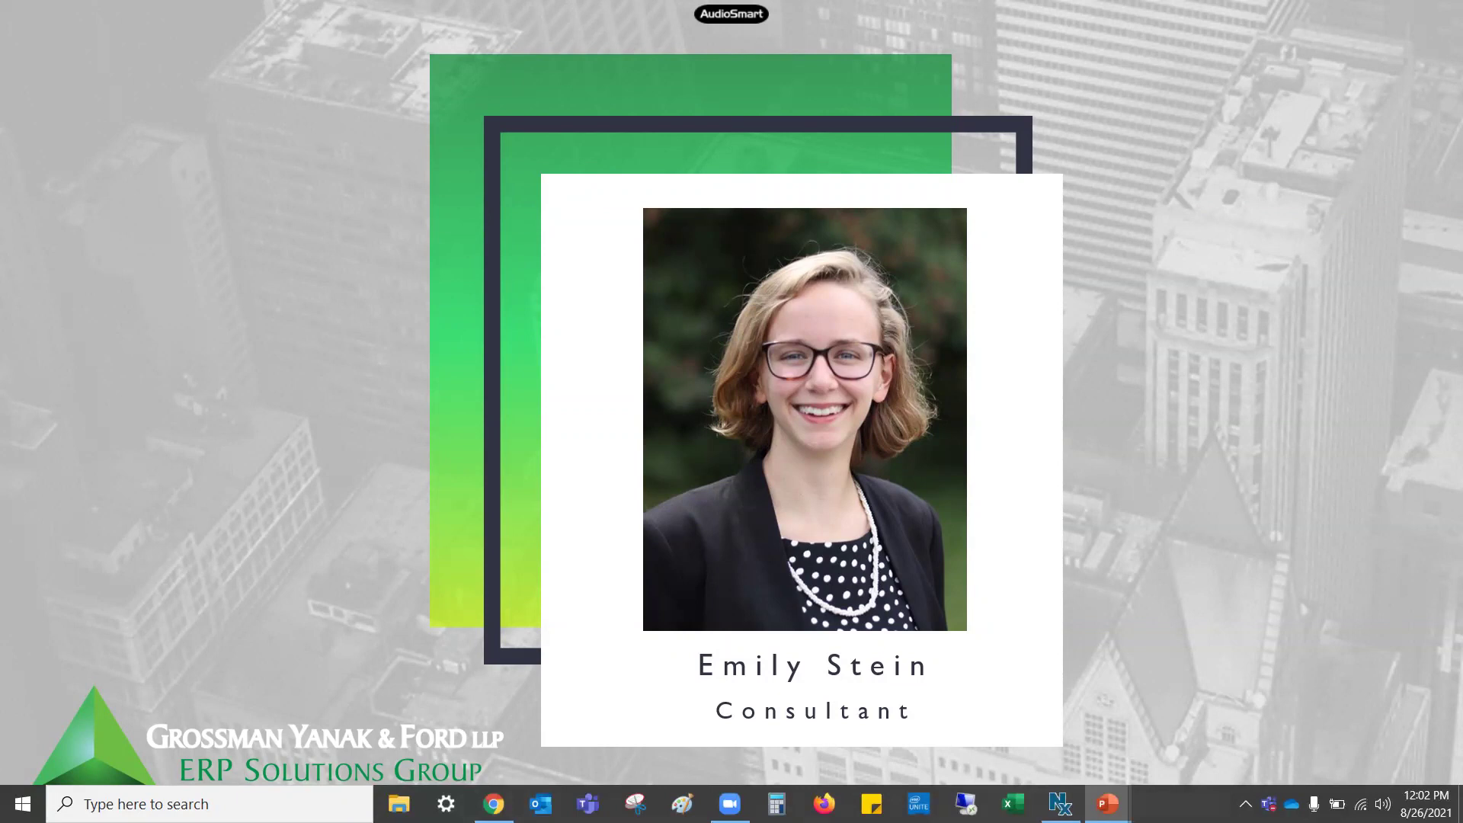
key(Right)
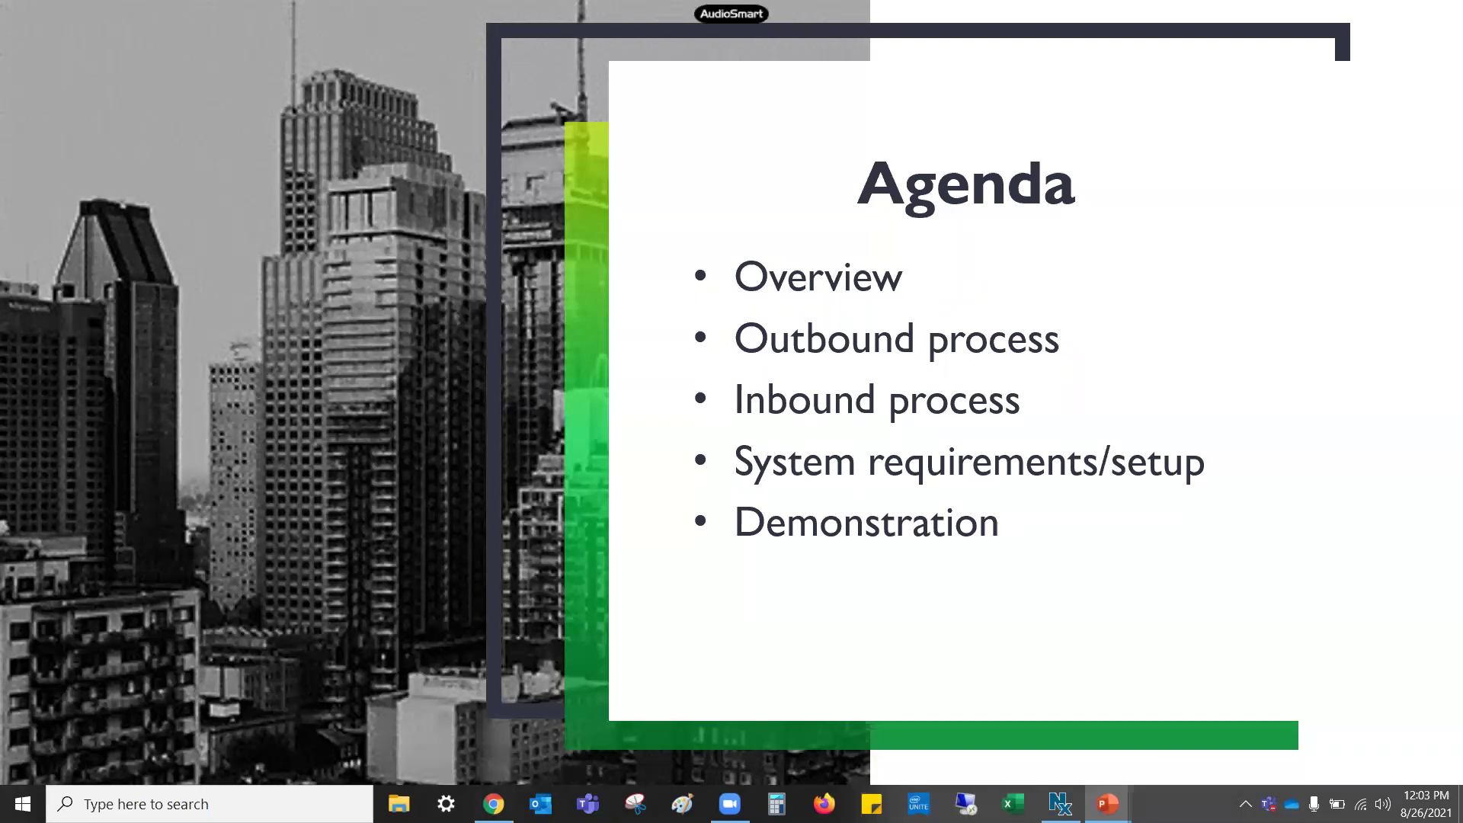
key(Right)
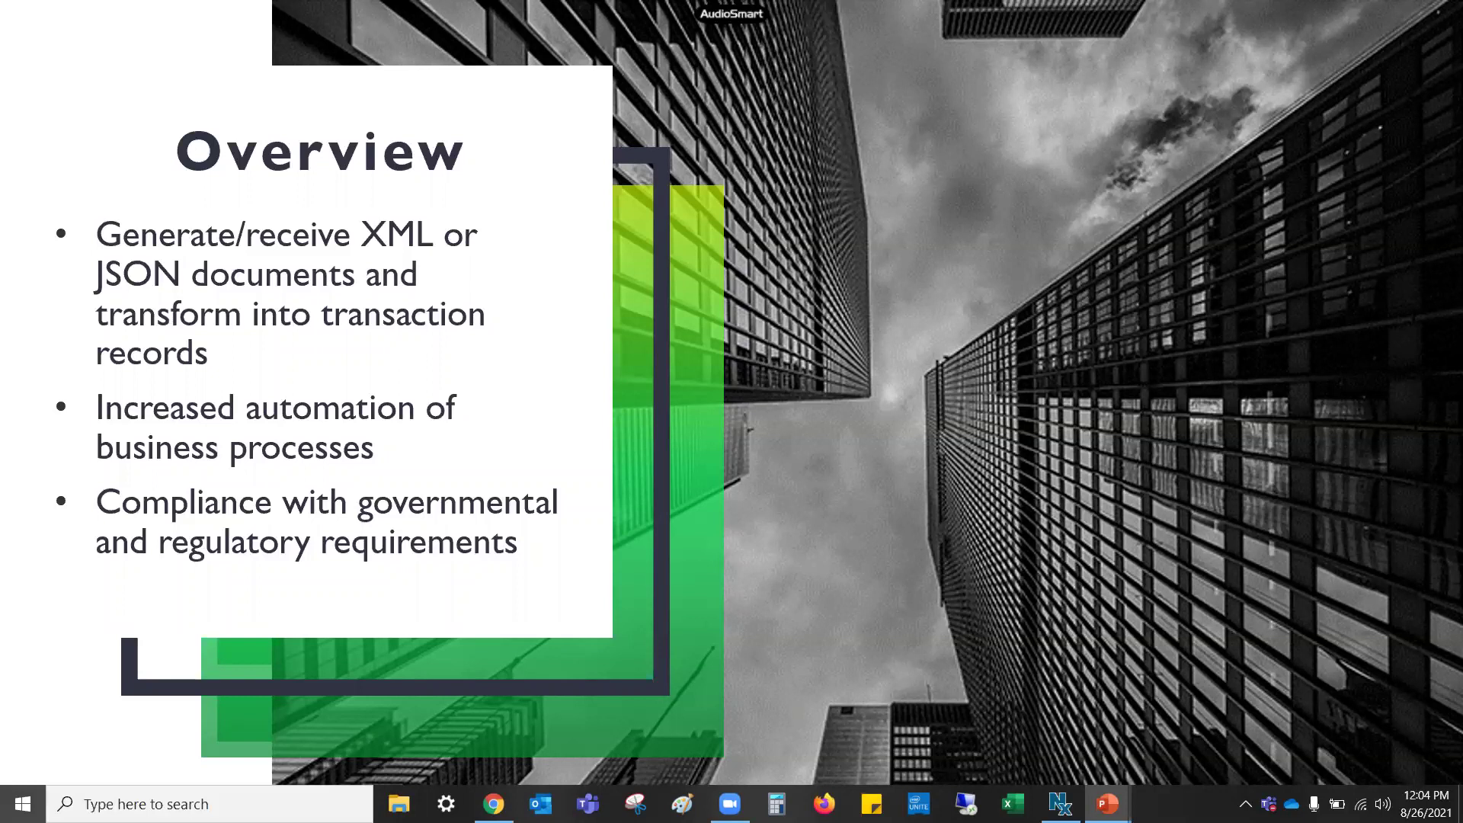
key(Right)
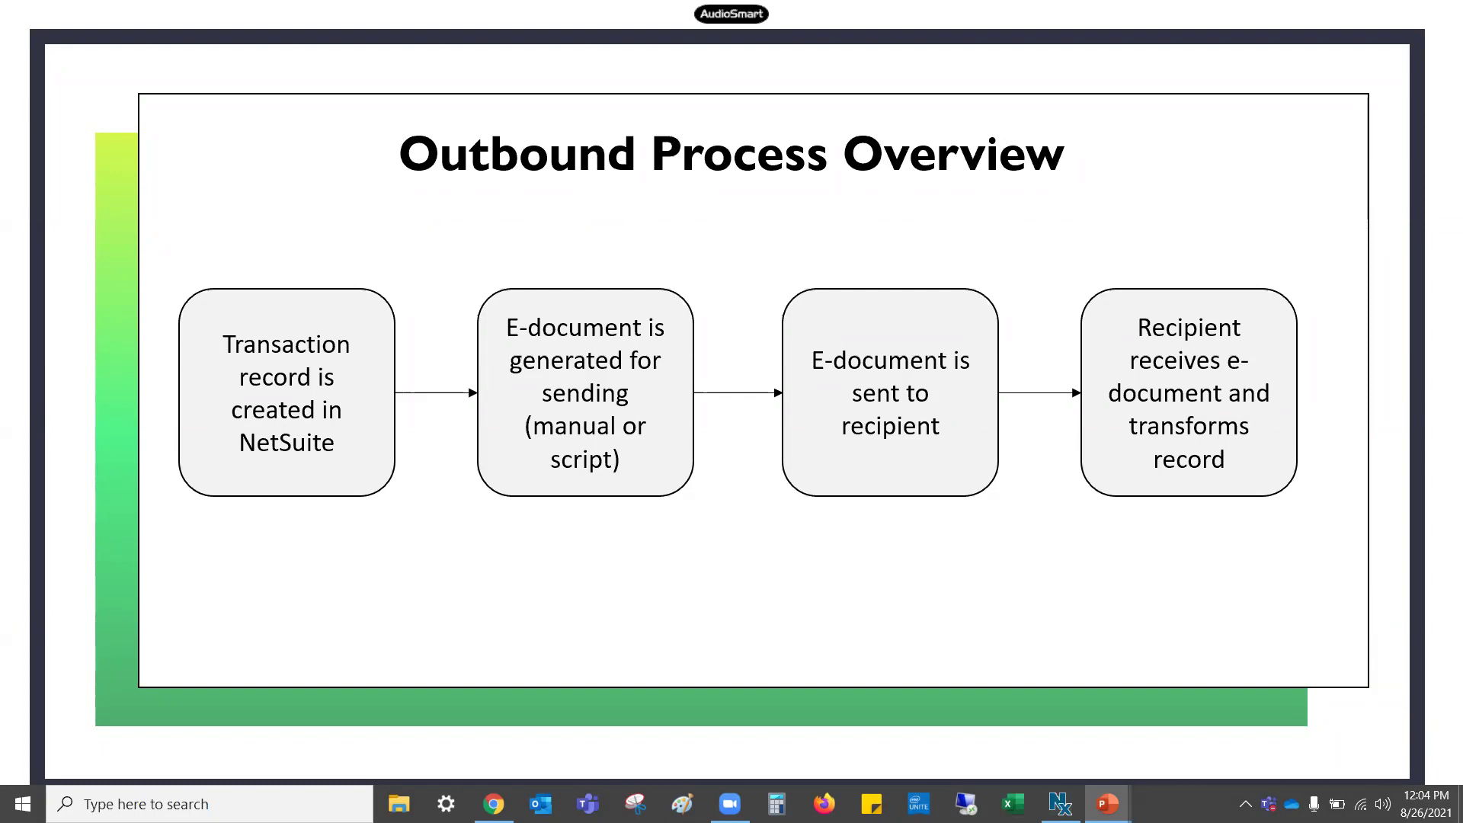
key(Right)
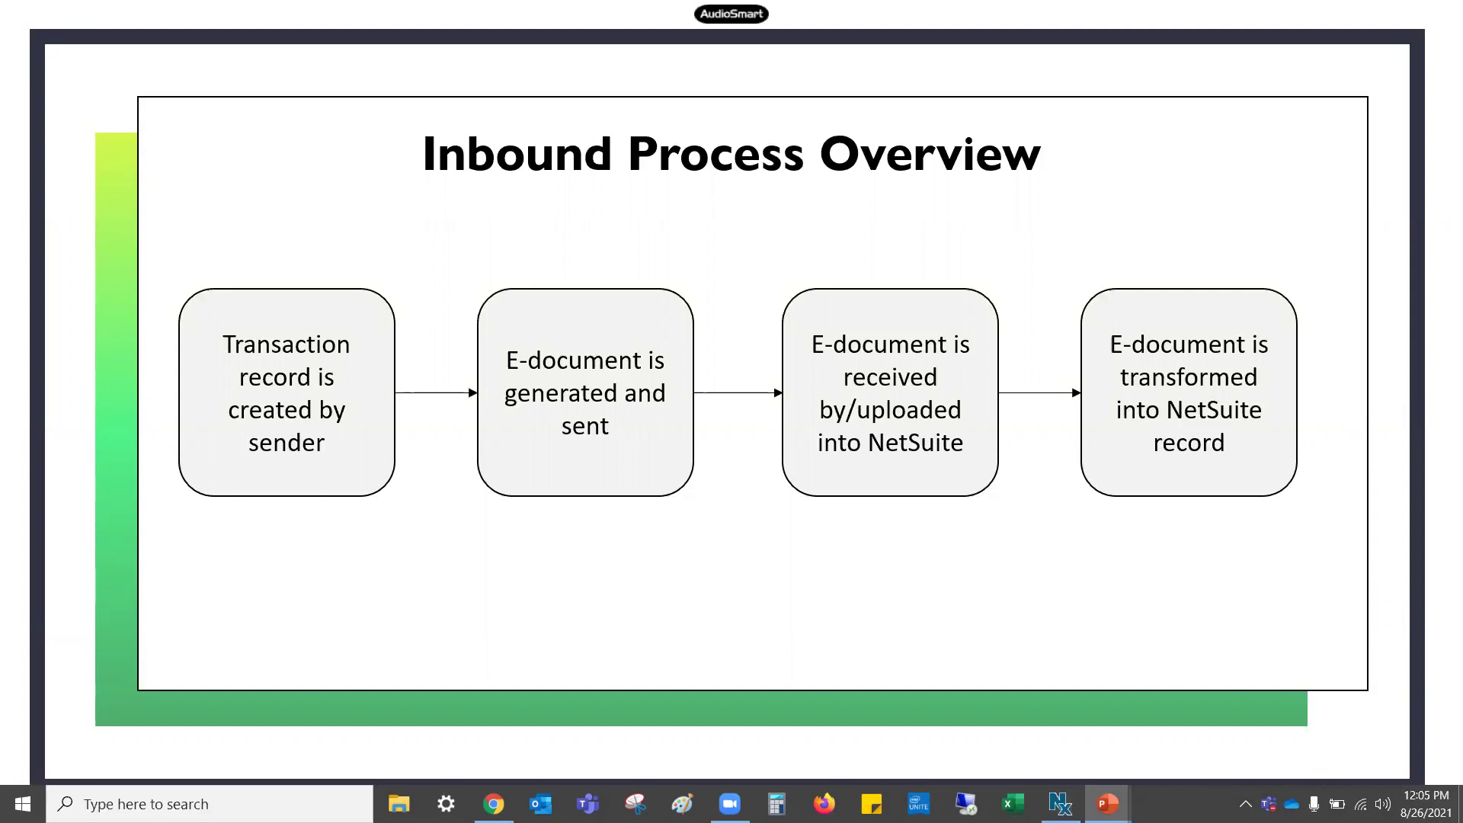
key(Right)
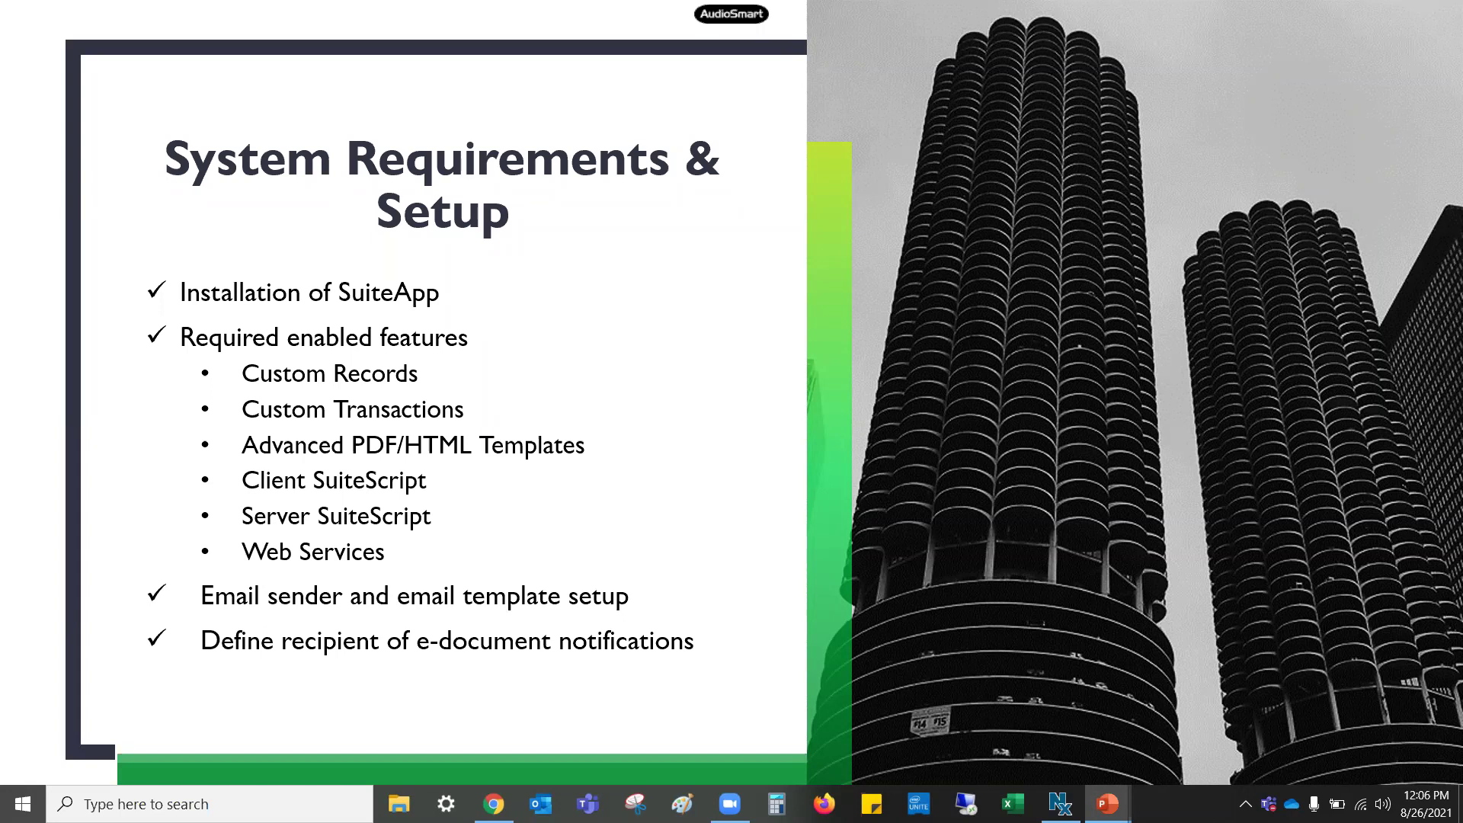
key(Right)
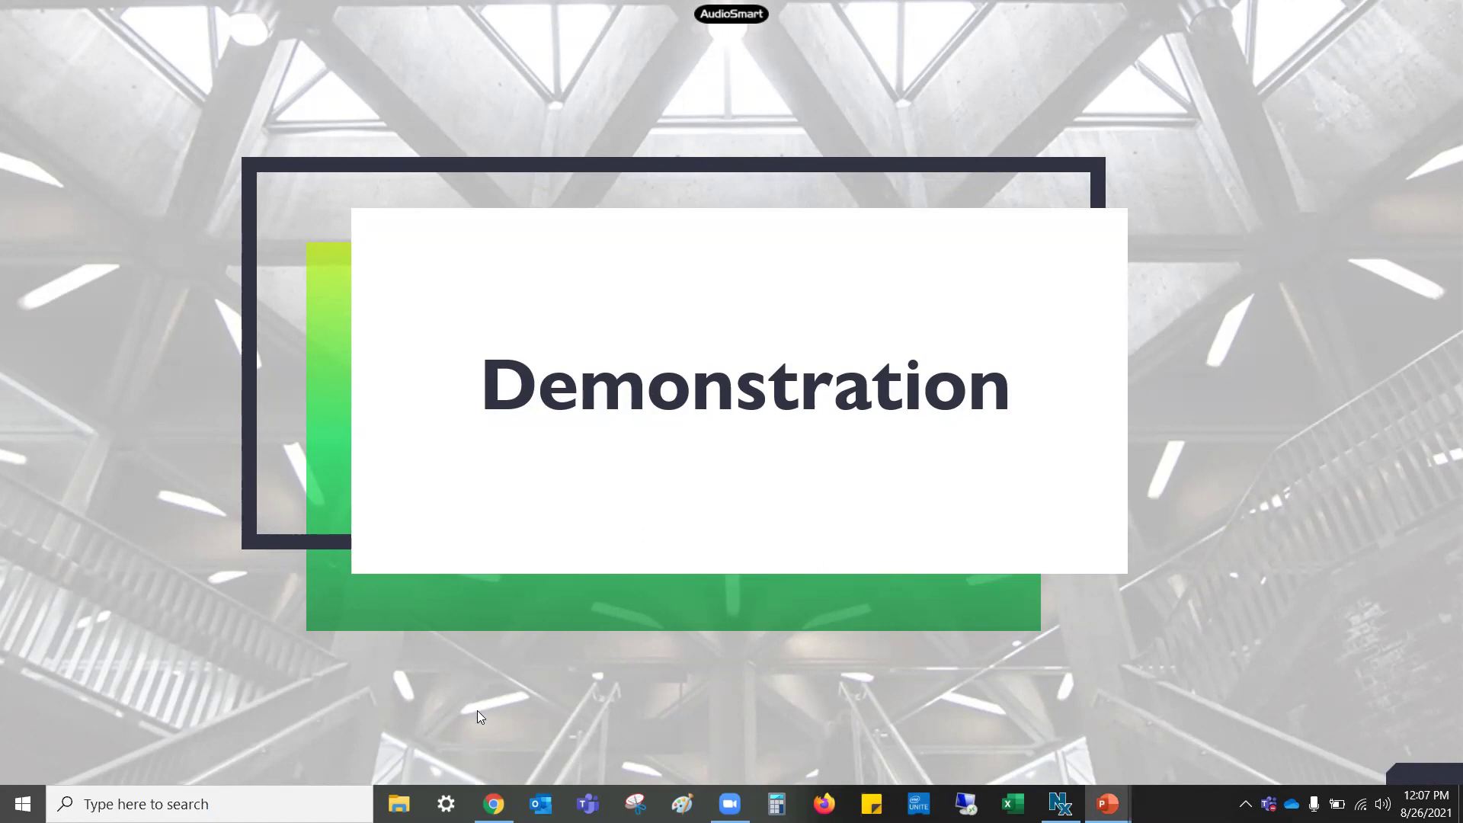
- Switch to Chrome and play the recorded NetSuite electronic invoicing demonstration in full screen
mouse_move(494, 804)
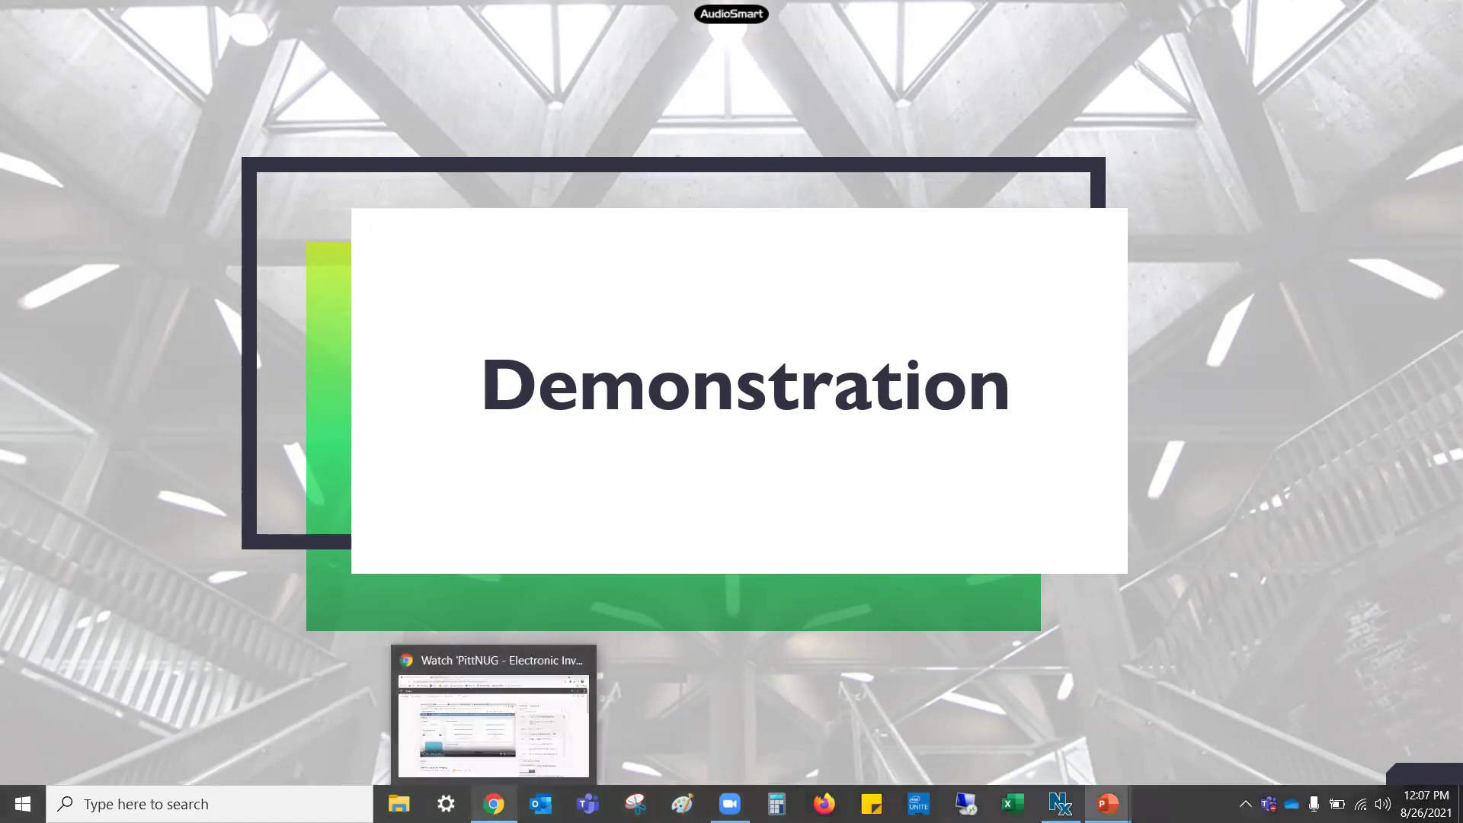
click(556, 636)
click(875, 614)
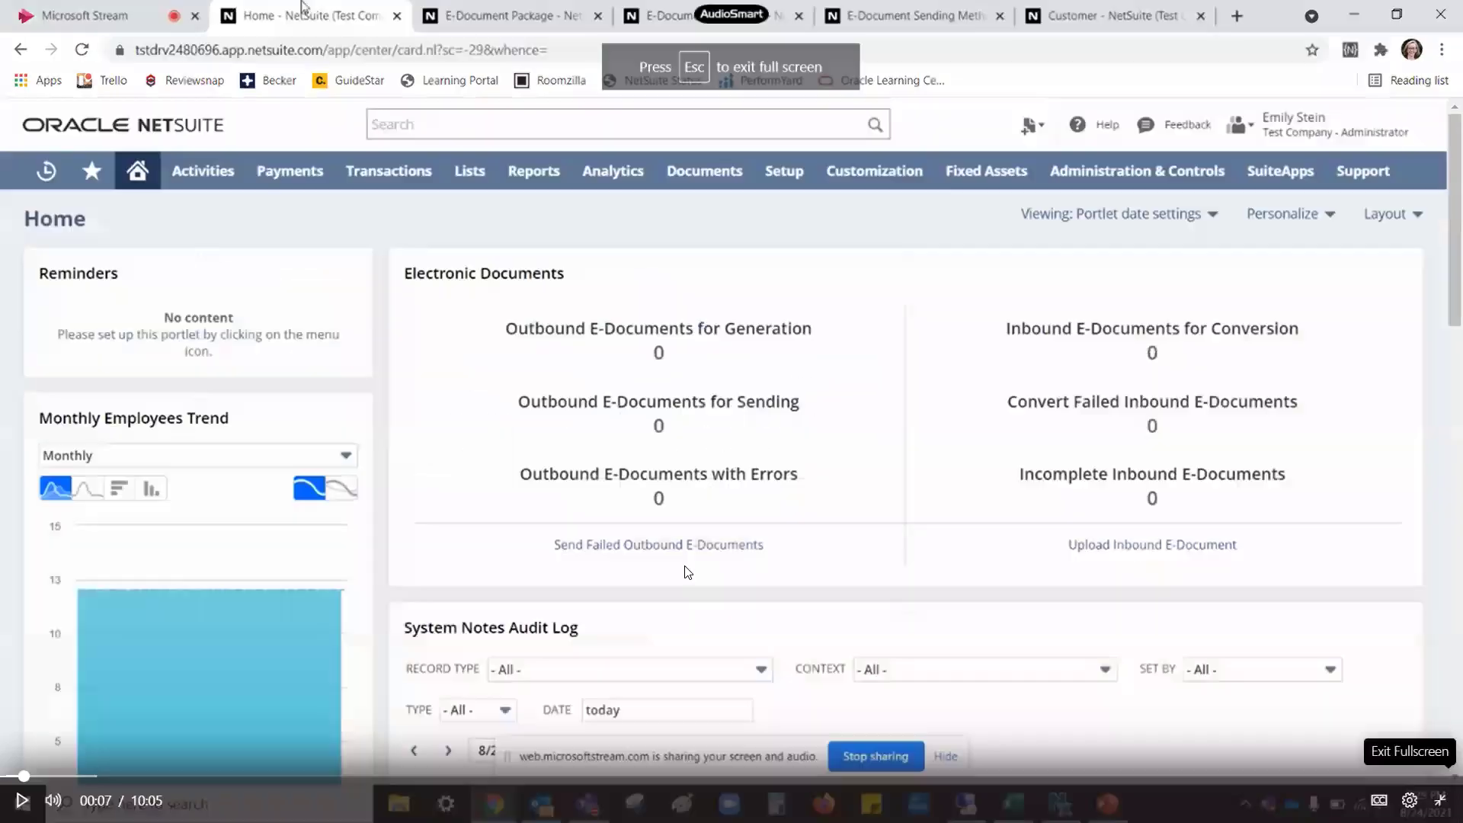
click(19, 799)
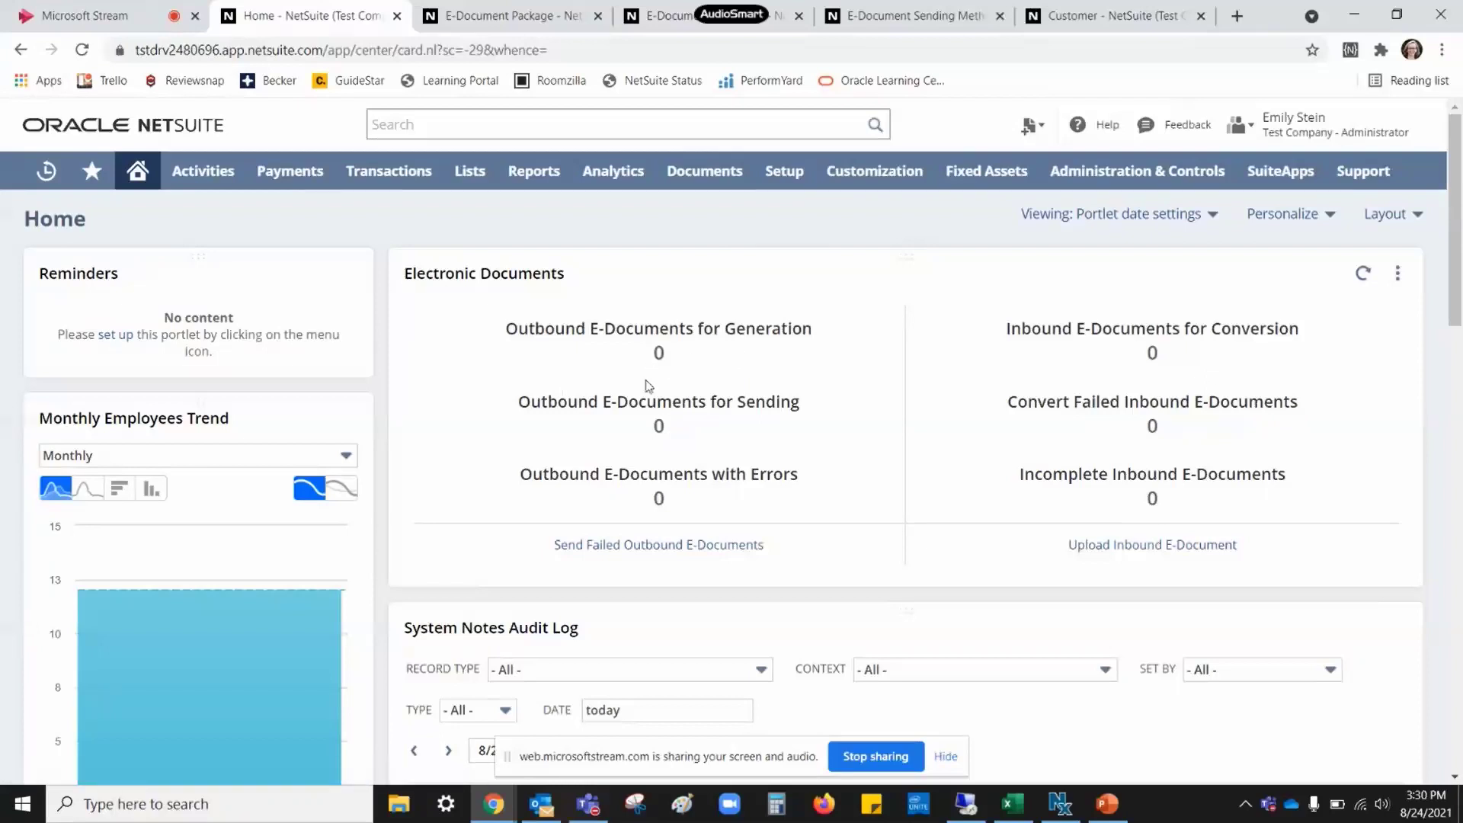
- Show the Test Package 1 e-document package record and look over the E-Documents setup options
click(479, 19)
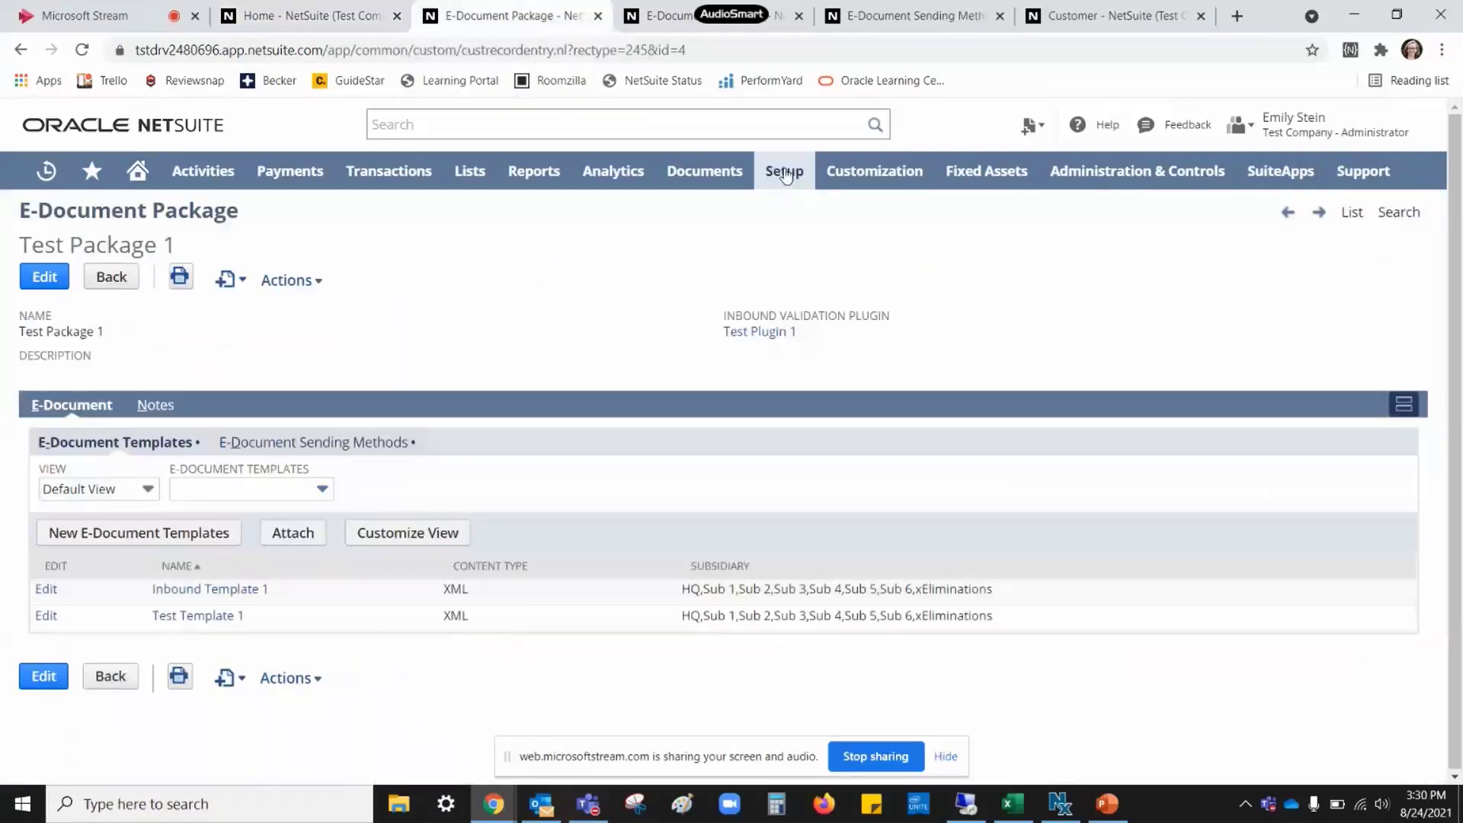
mouse_move(783, 177)
mouse_move(826, 667)
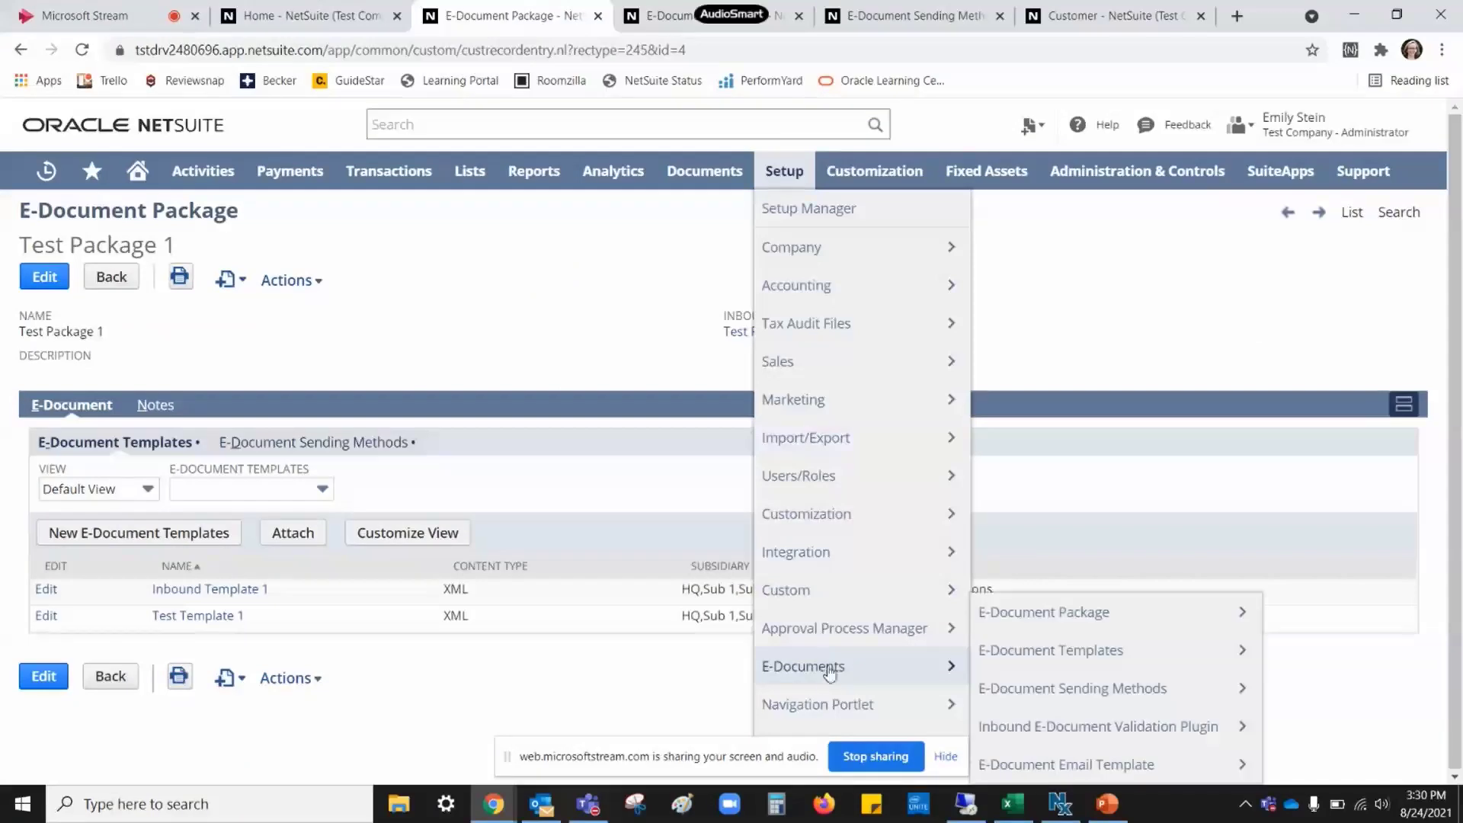
mouse_move(1028, 623)
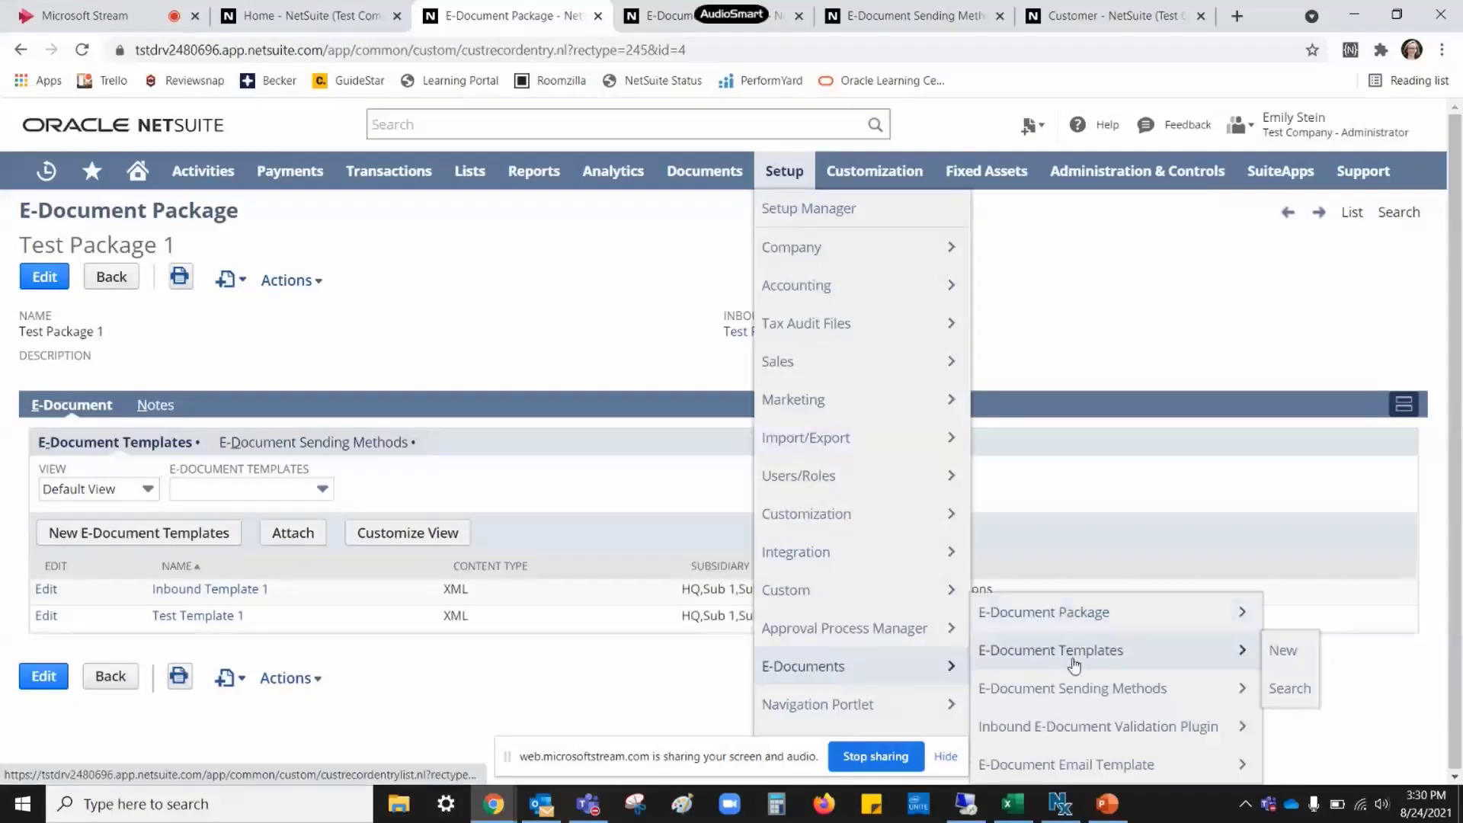
mouse_move(1056, 743)
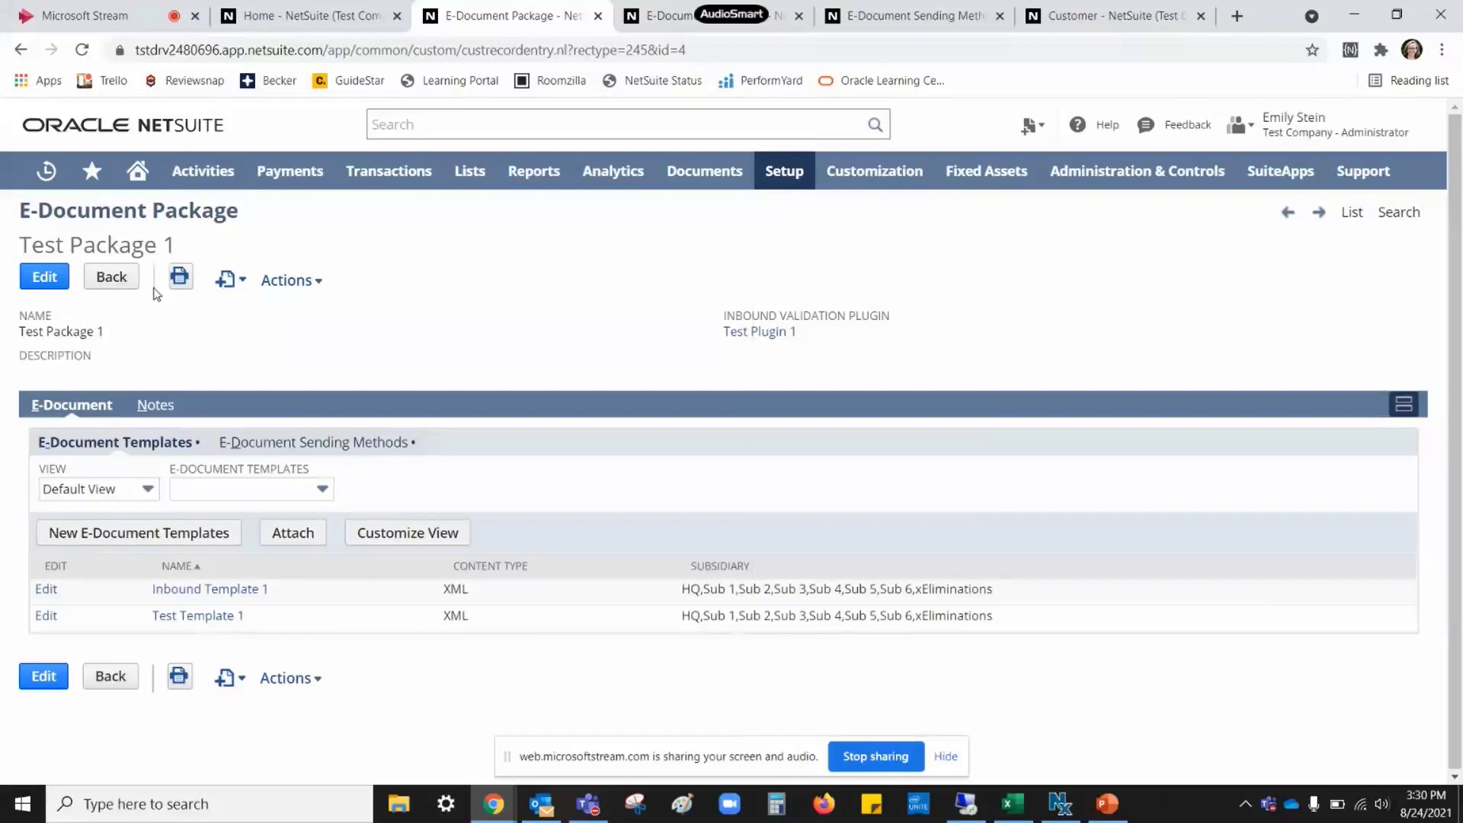
- Open Test Package 1 for editing and read the field help for its inbound validation plugin
click(32, 276)
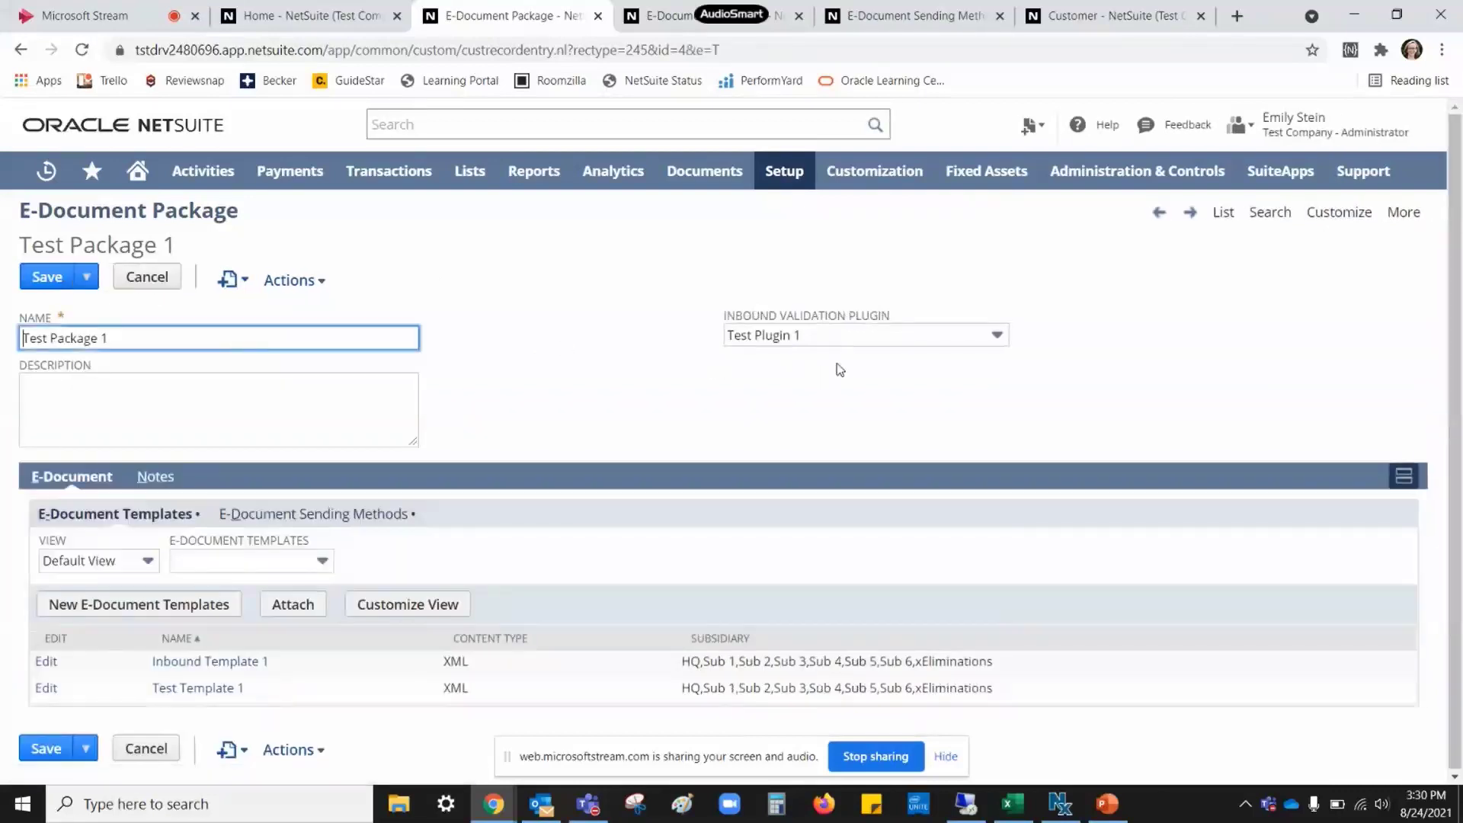
click(794, 315)
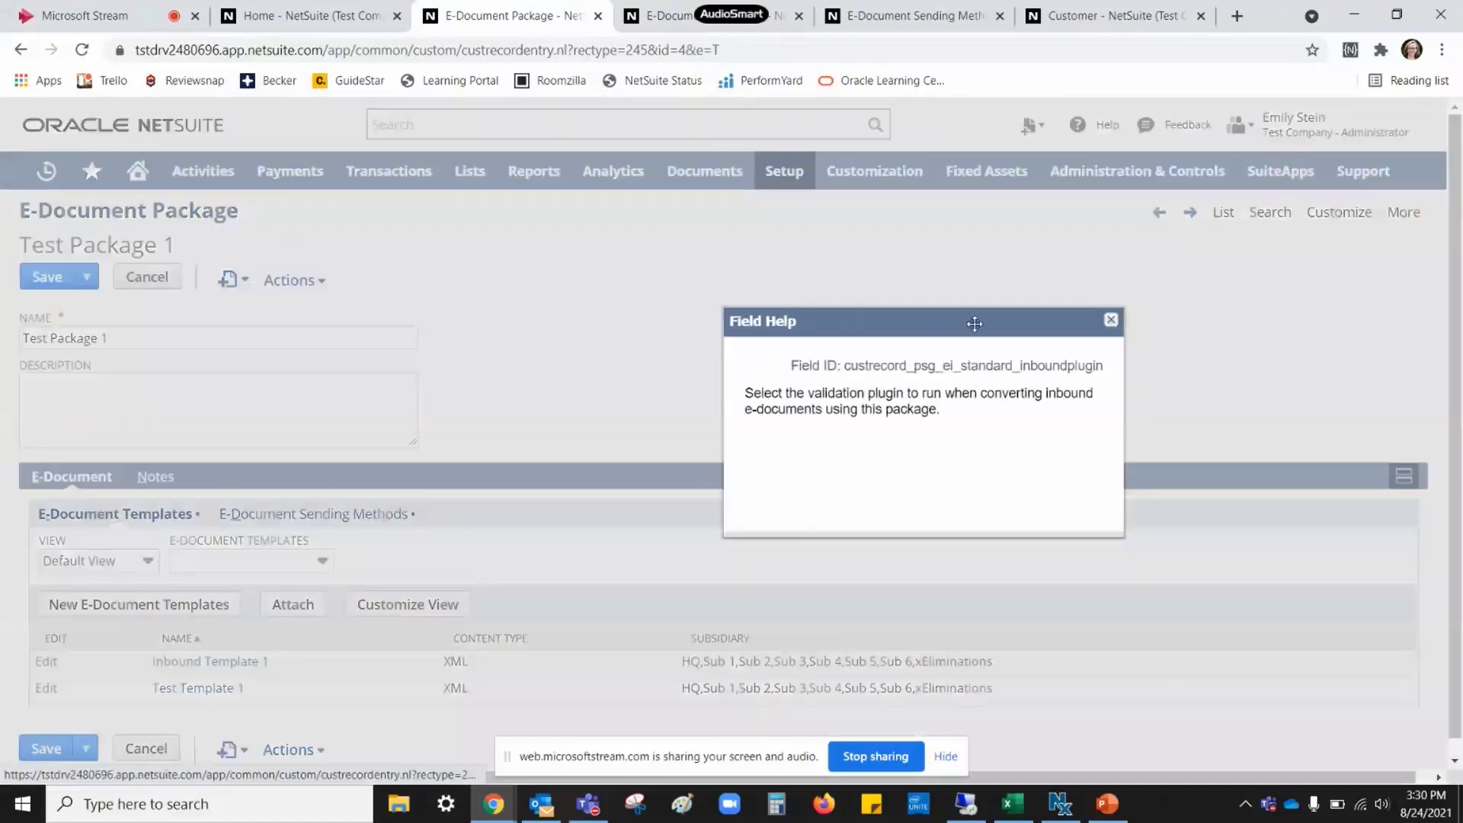
click(1111, 320)
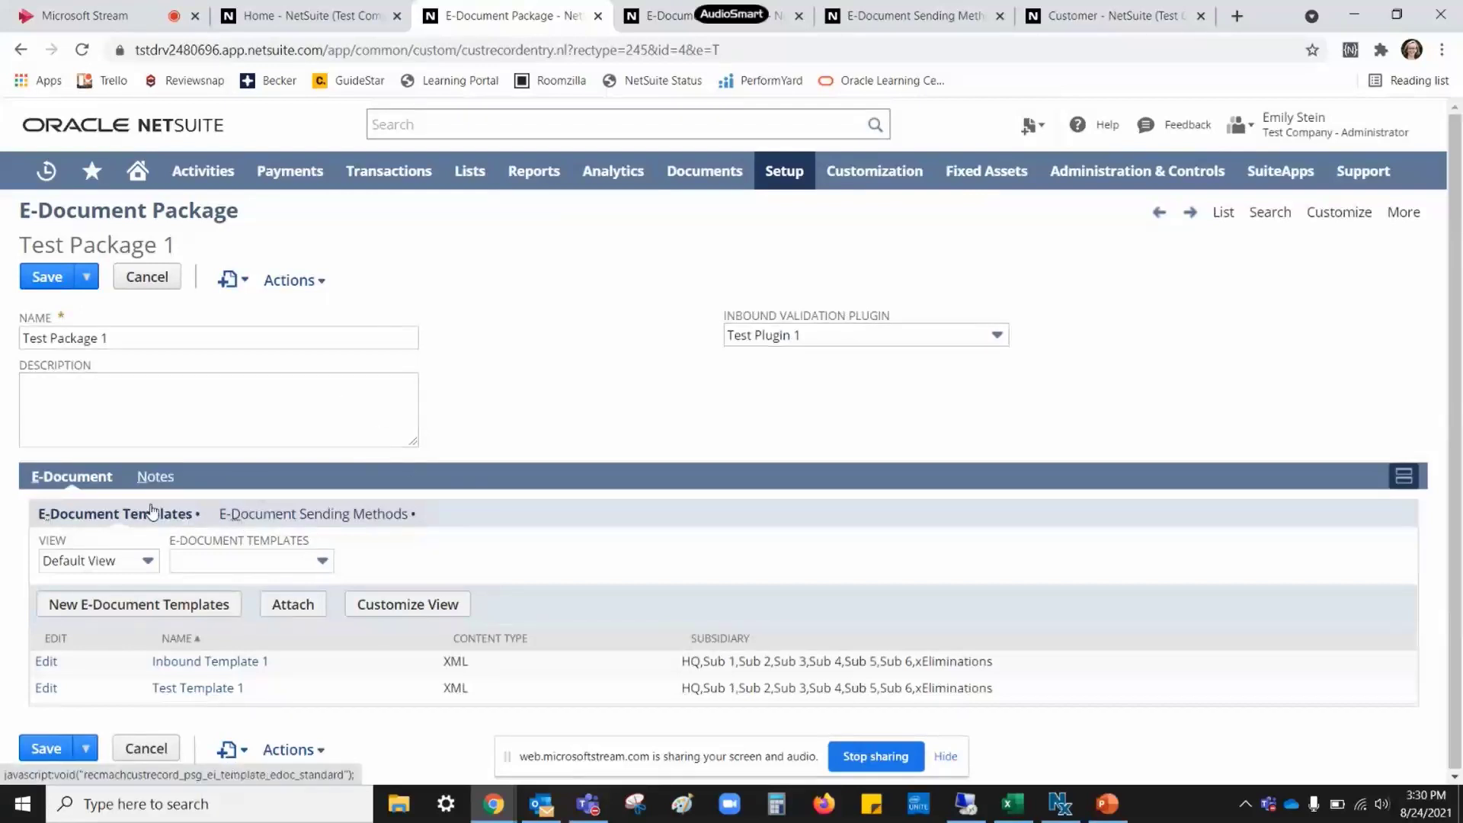
- Review the package's e-document sending methods and templates, and leave edit mode without saving
click(299, 519)
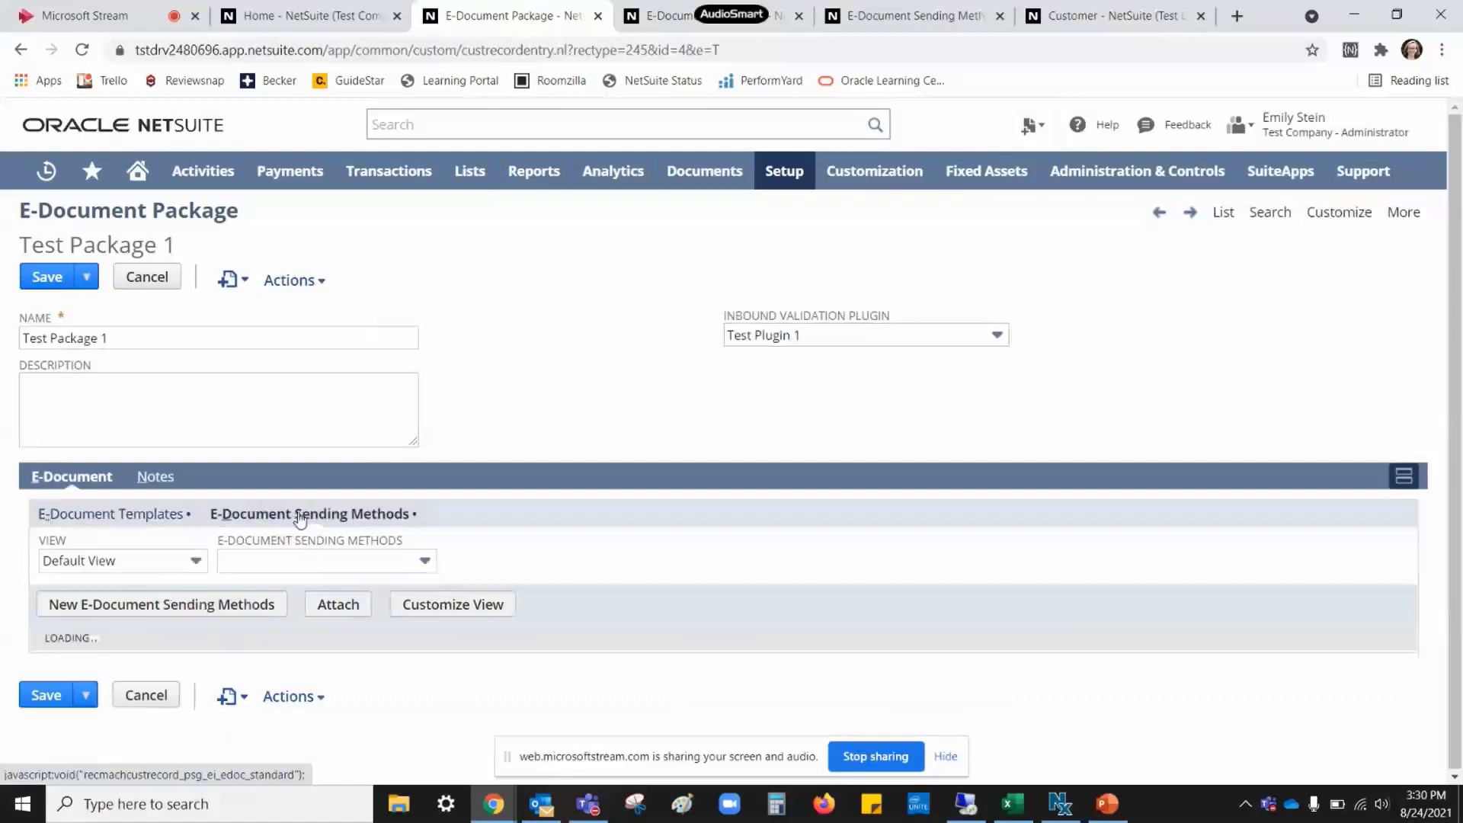
click(155, 515)
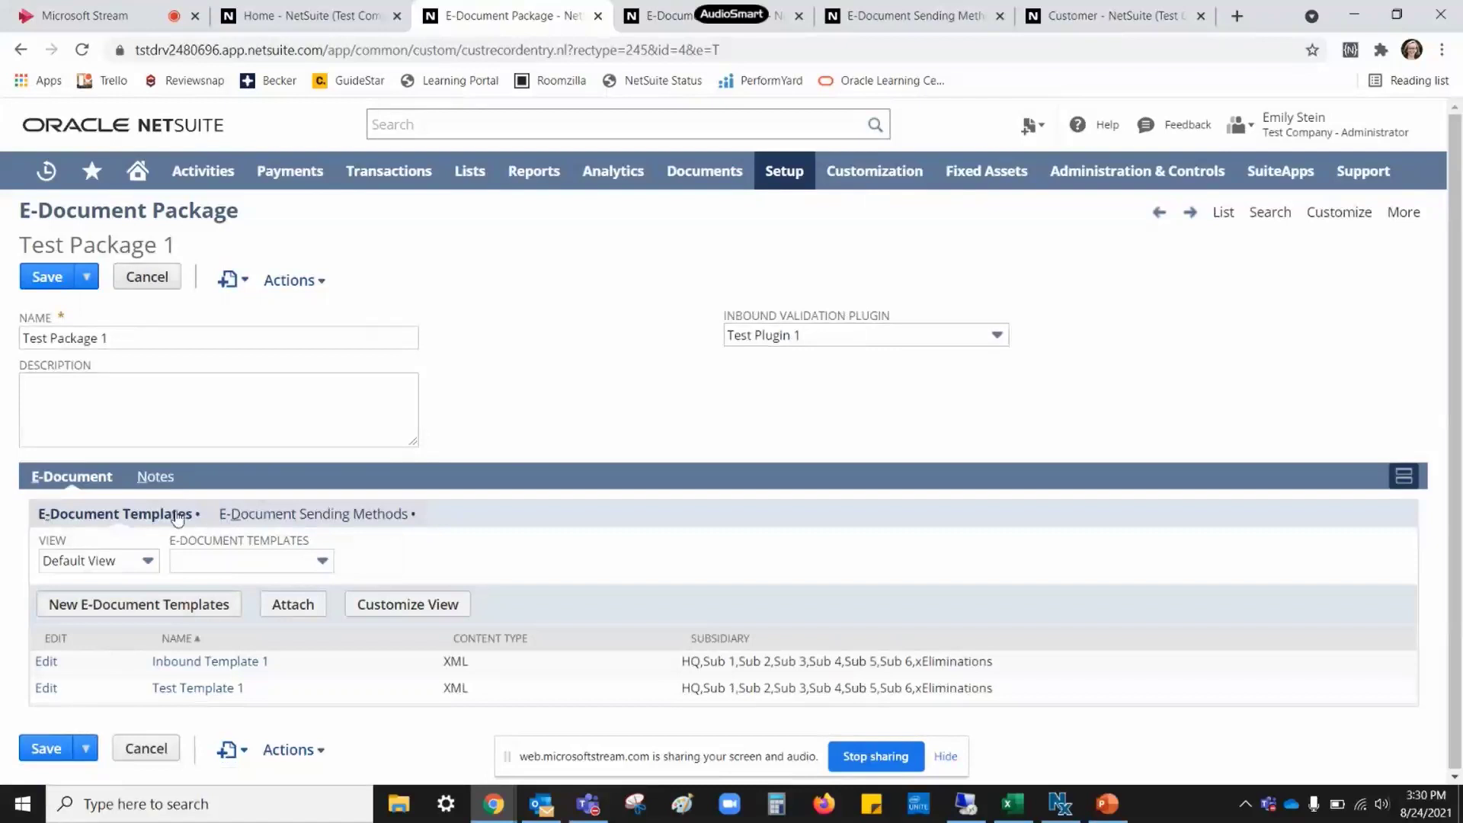
click(144, 279)
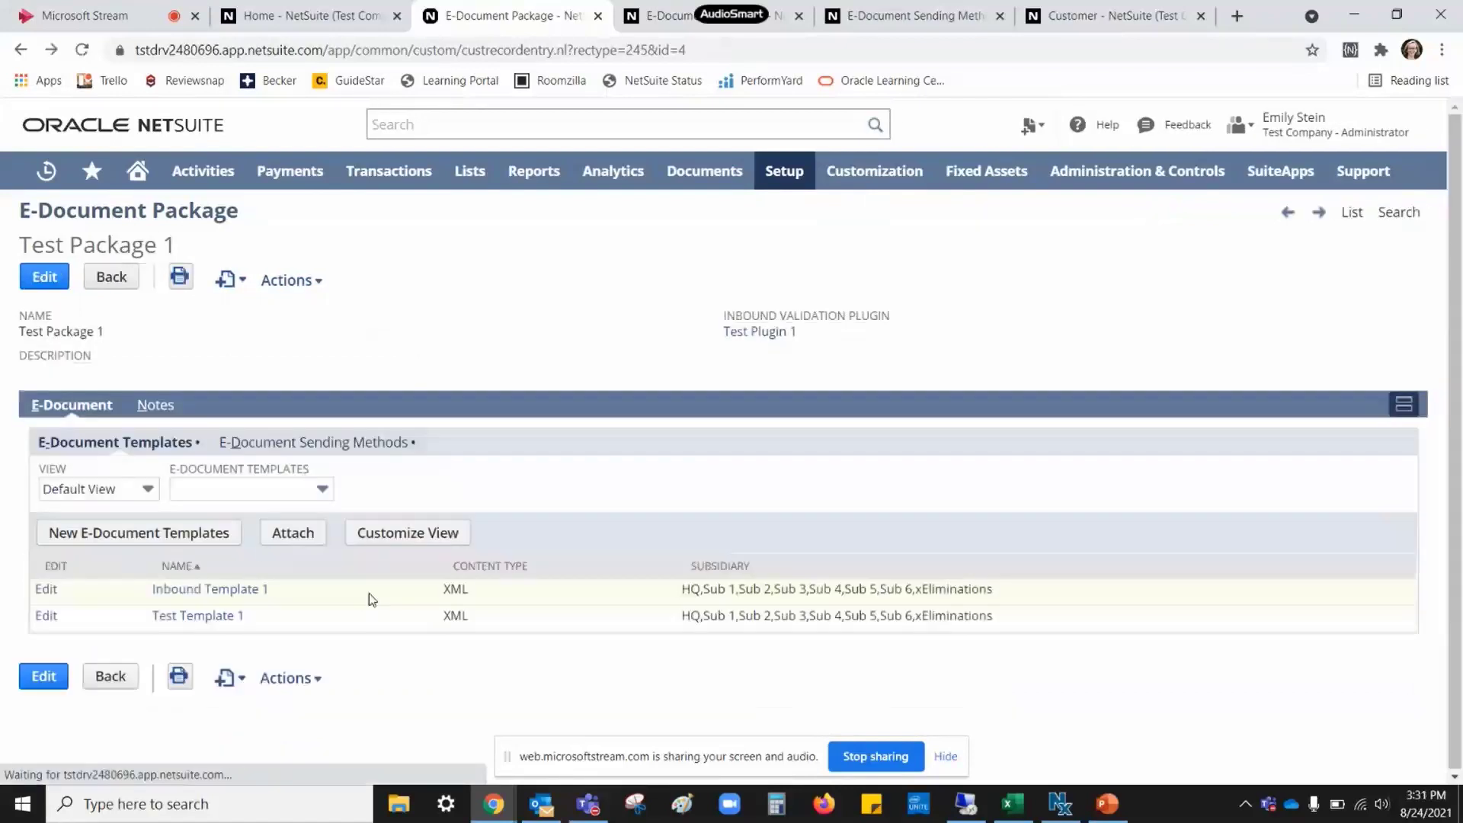
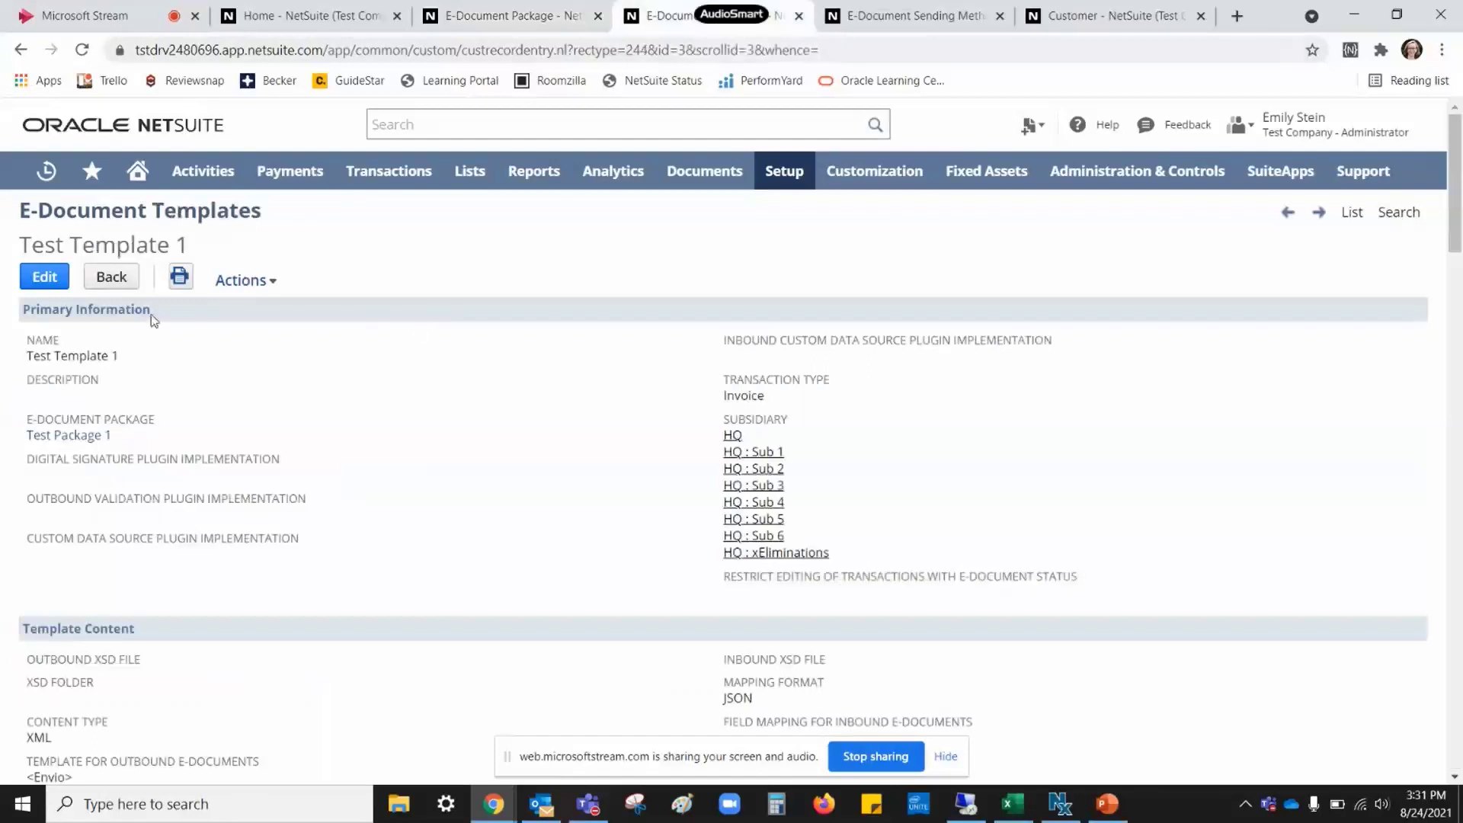
- Open the e-document template Test Template 1 for editing and examine its package, plugin, transaction type, subsidiary and edit restriction fields
click(44, 278)
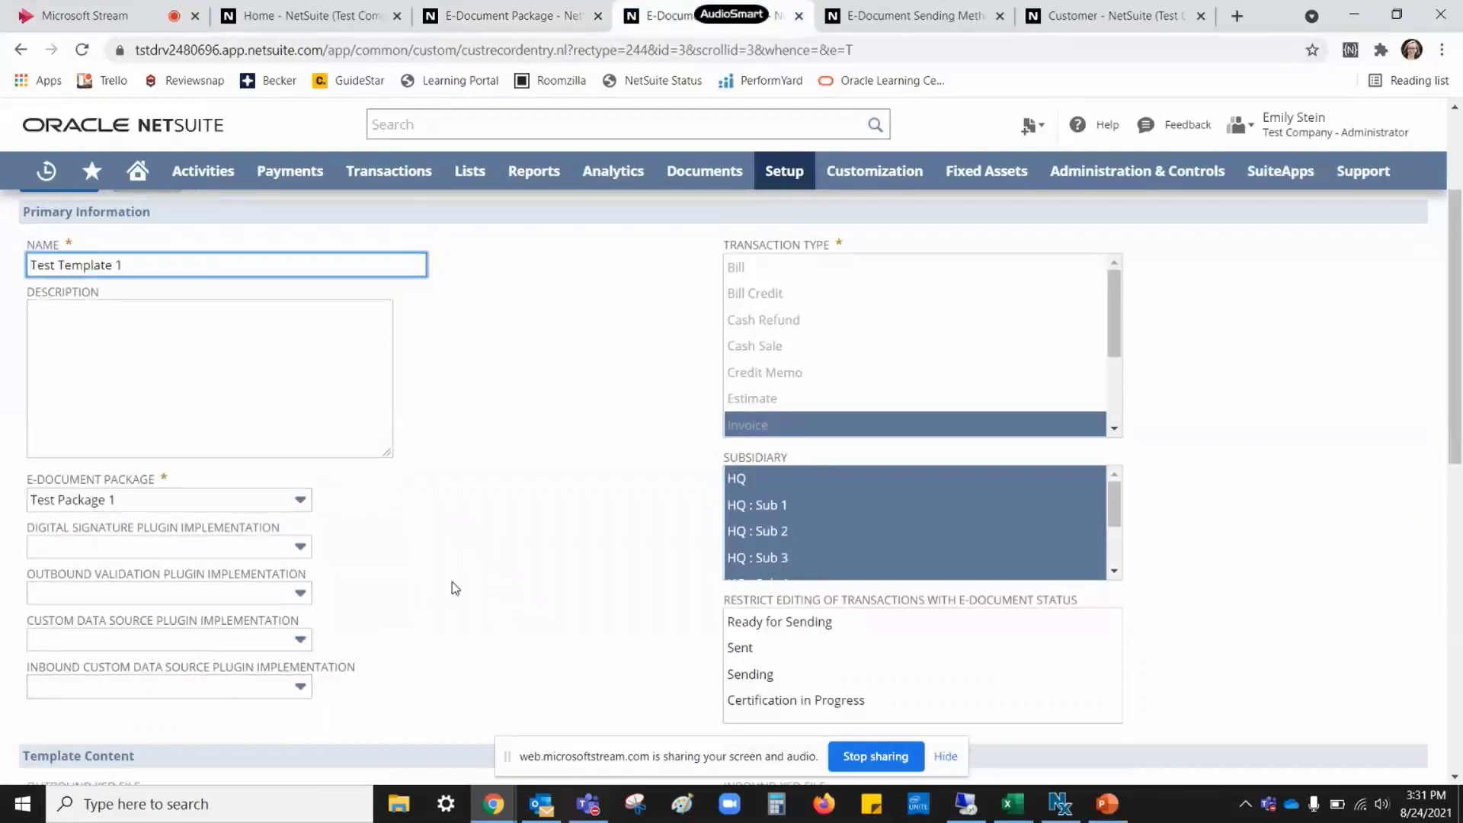
scroll(495, 572, up, 2)
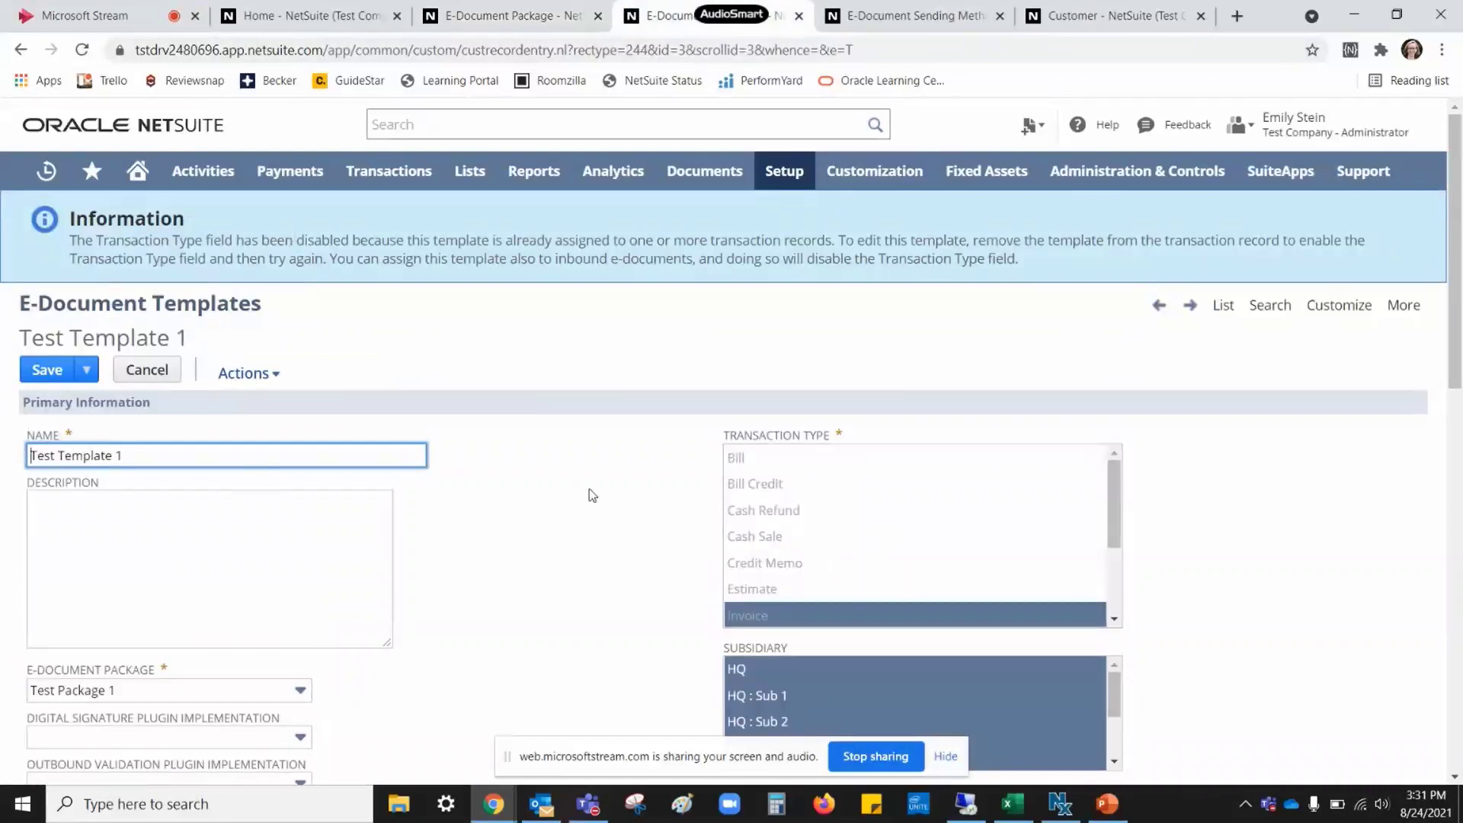
scroll(884, 522, down, 1)
scroll(878, 519, down, 2)
scroll(865, 513, up, 5)
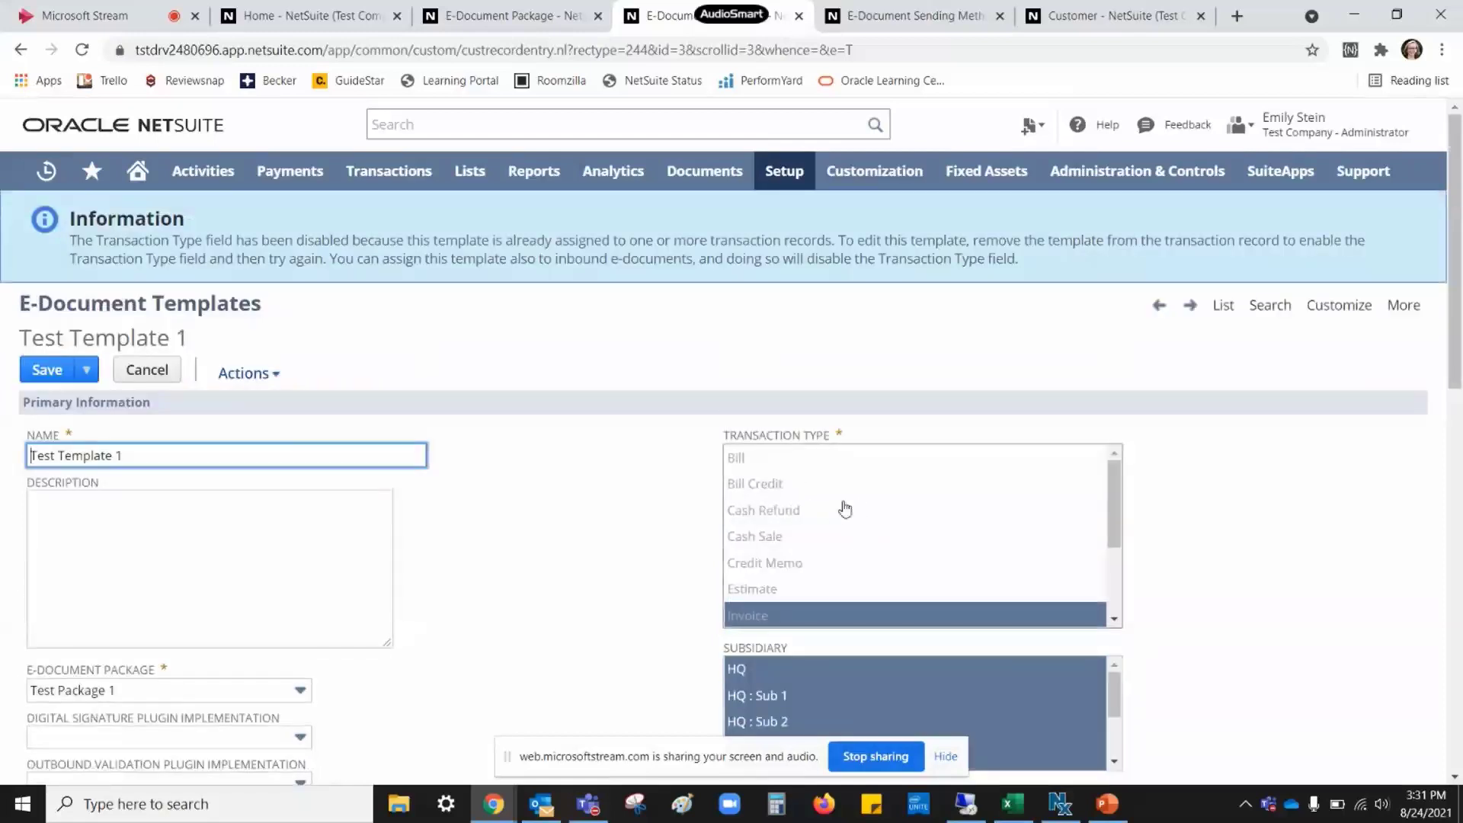
scroll(842, 506, down, 3)
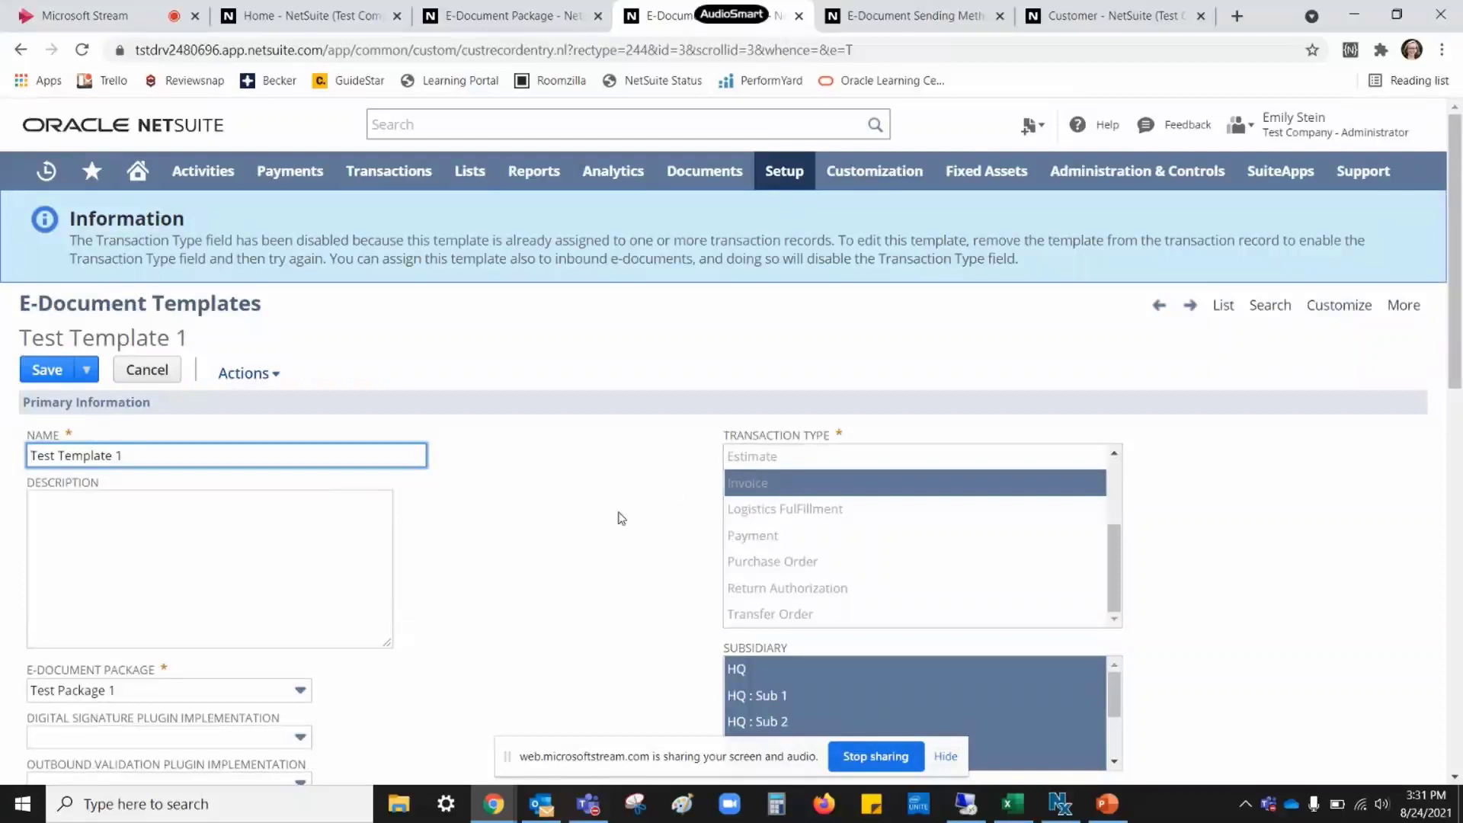
scroll(630, 506, down, 2)
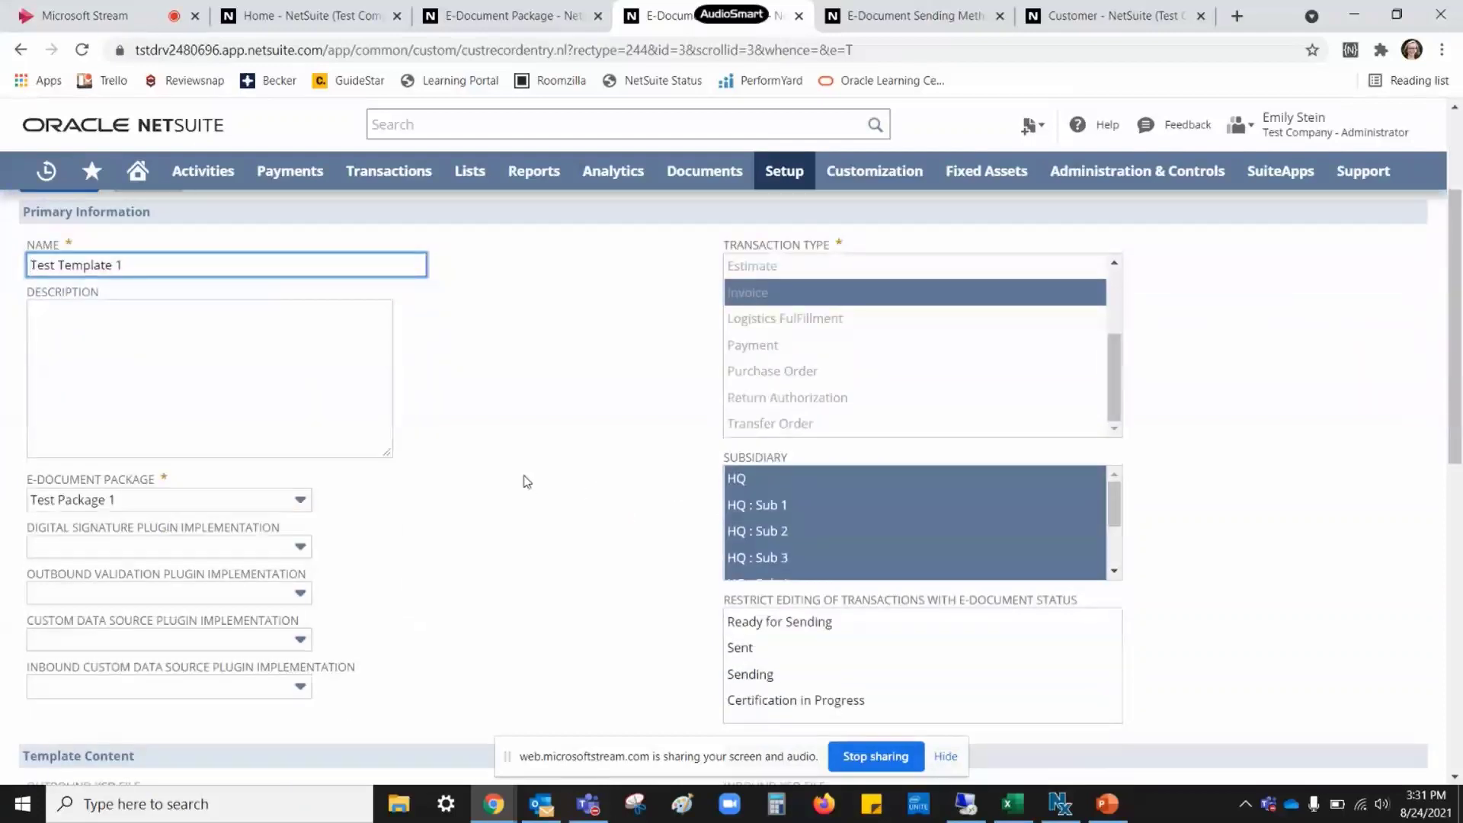
scroll(815, 510, down, 2)
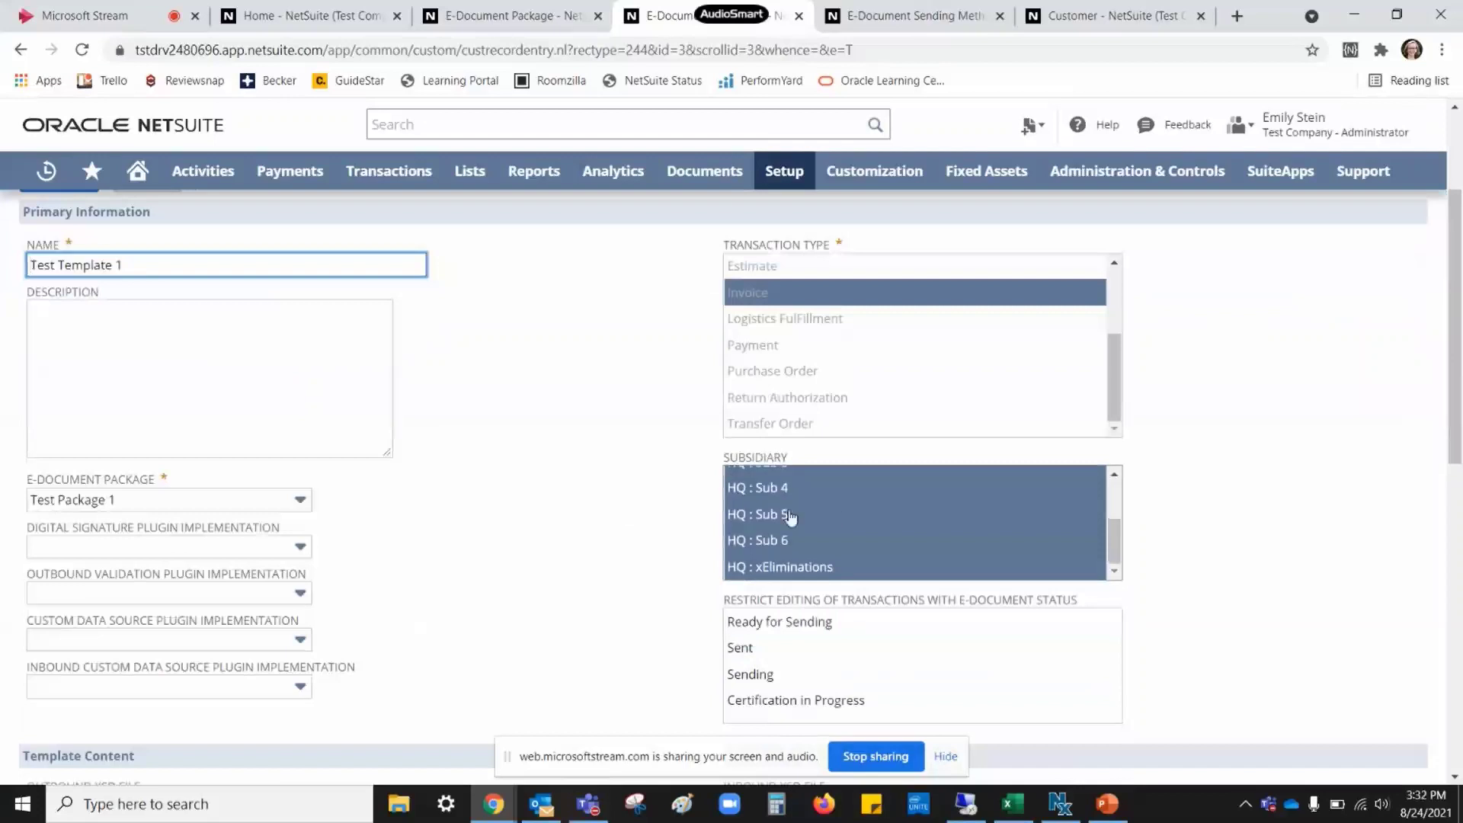
scroll(608, 503, down, 3)
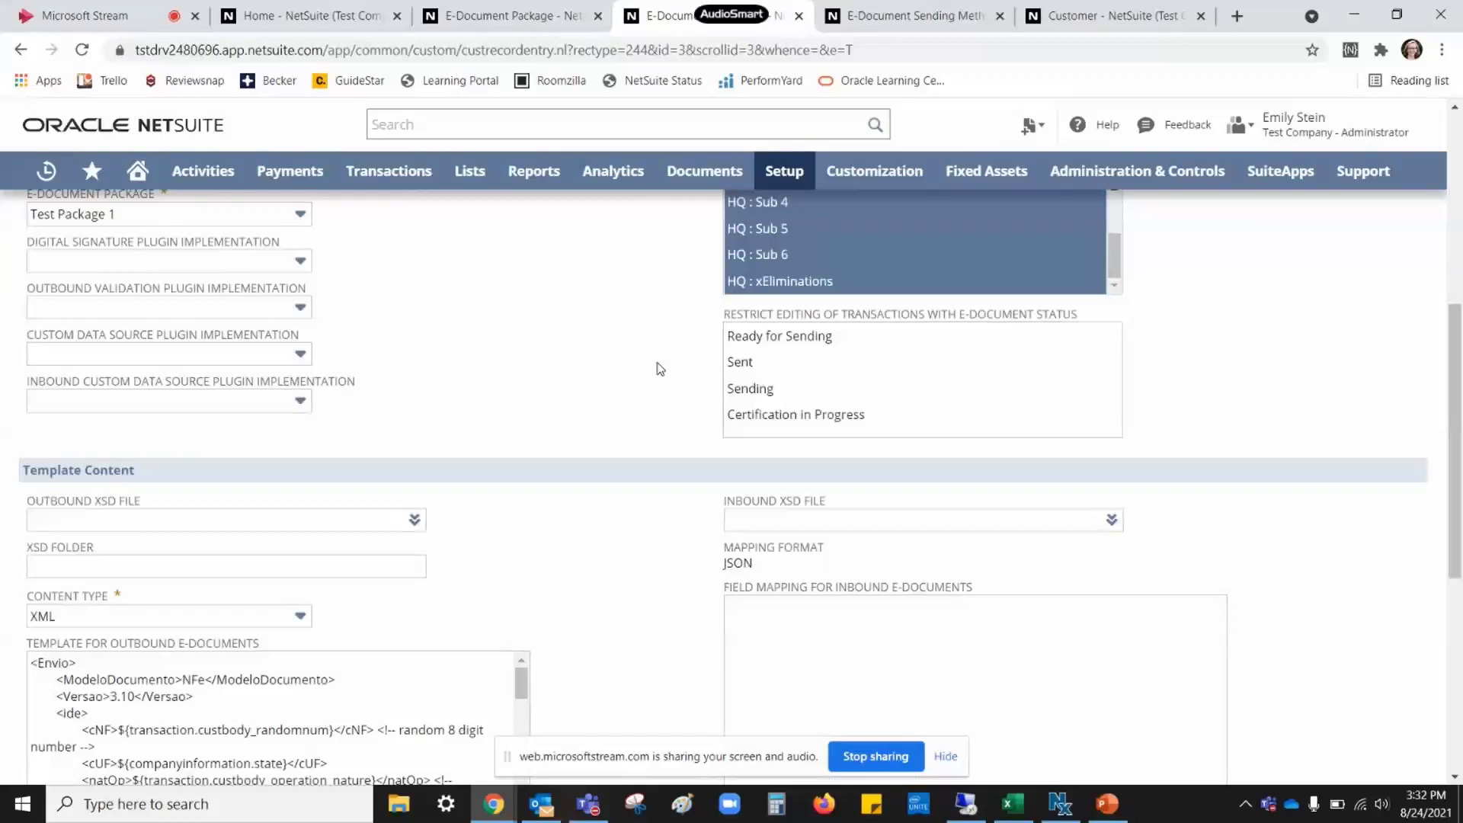
- Examine the template content section, including the available content types and the XML code of the outbound e-document template
scroll(659, 369, down, 4)
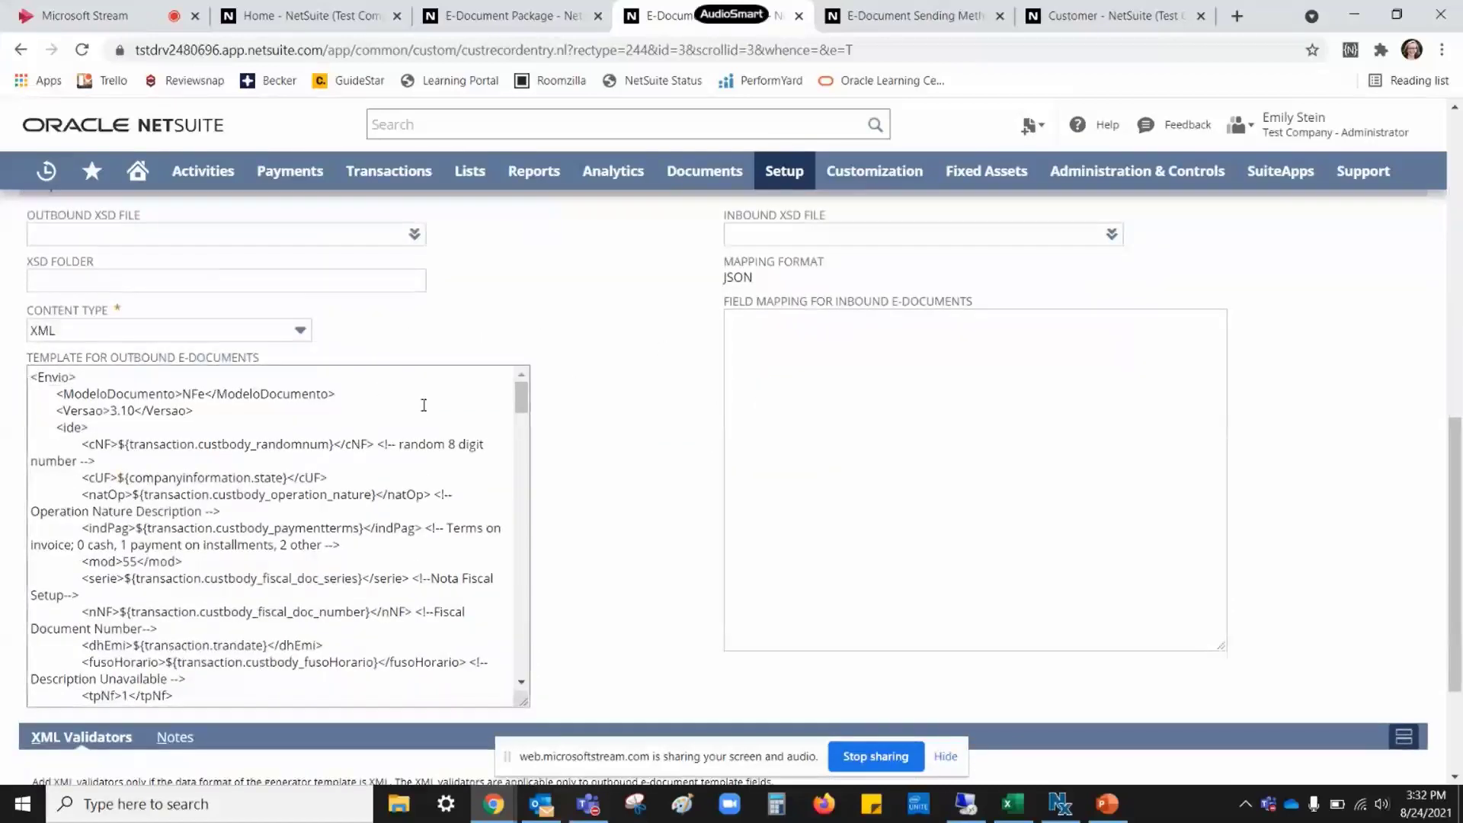
scroll(639, 407, up, 2)
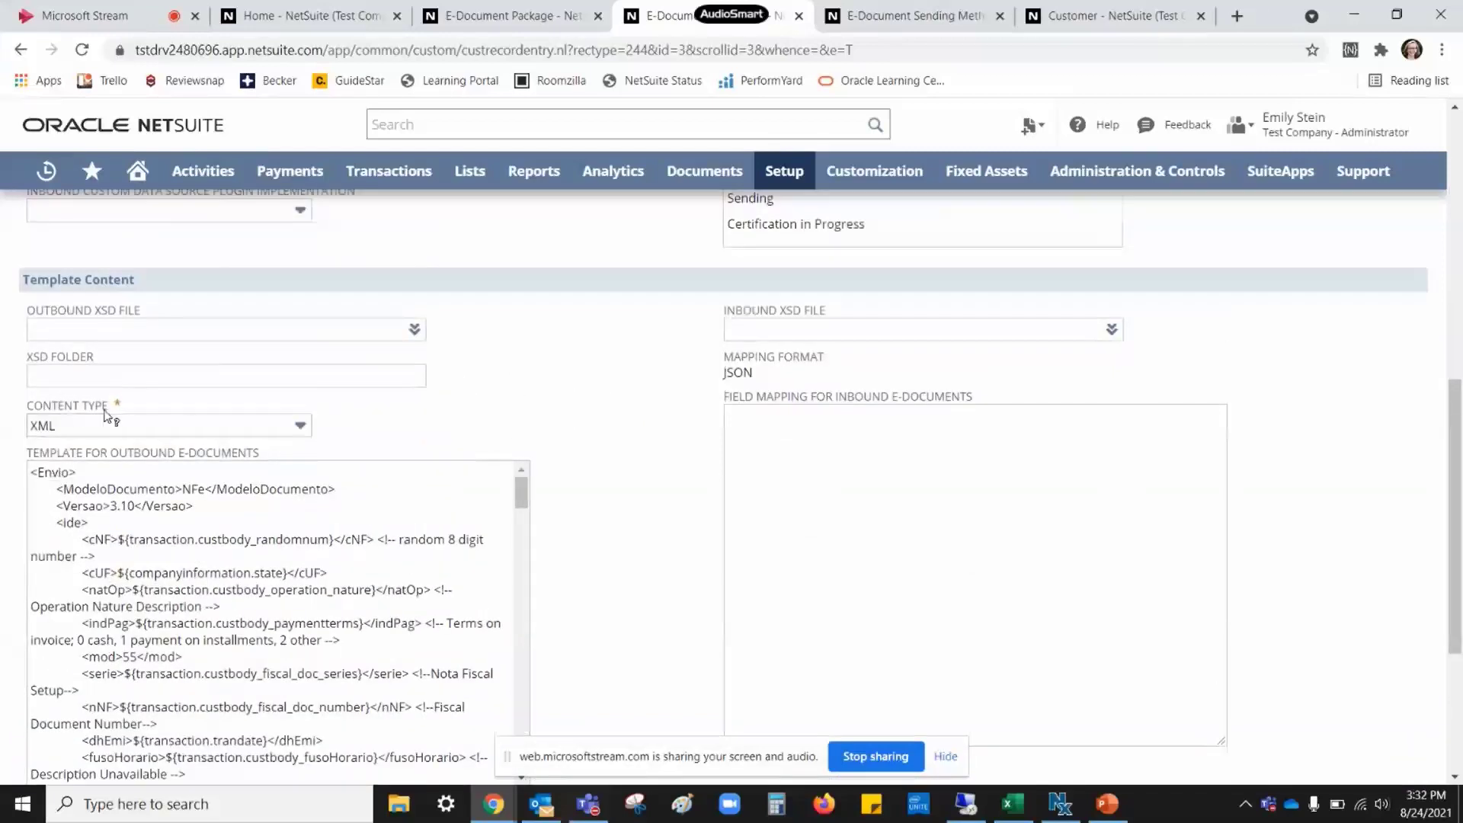
click(64, 431)
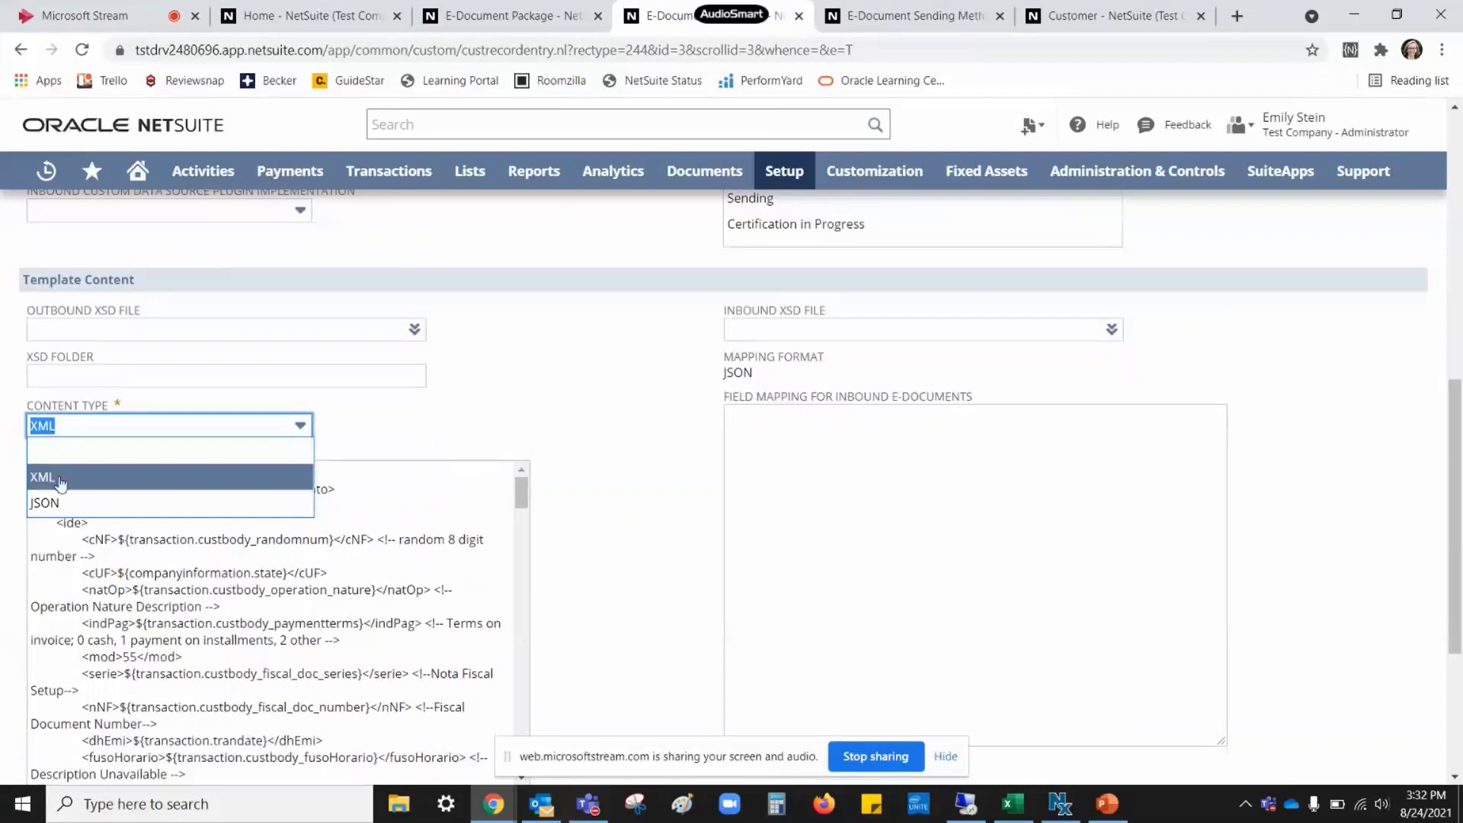
click(402, 431)
scroll(416, 432, down, 2)
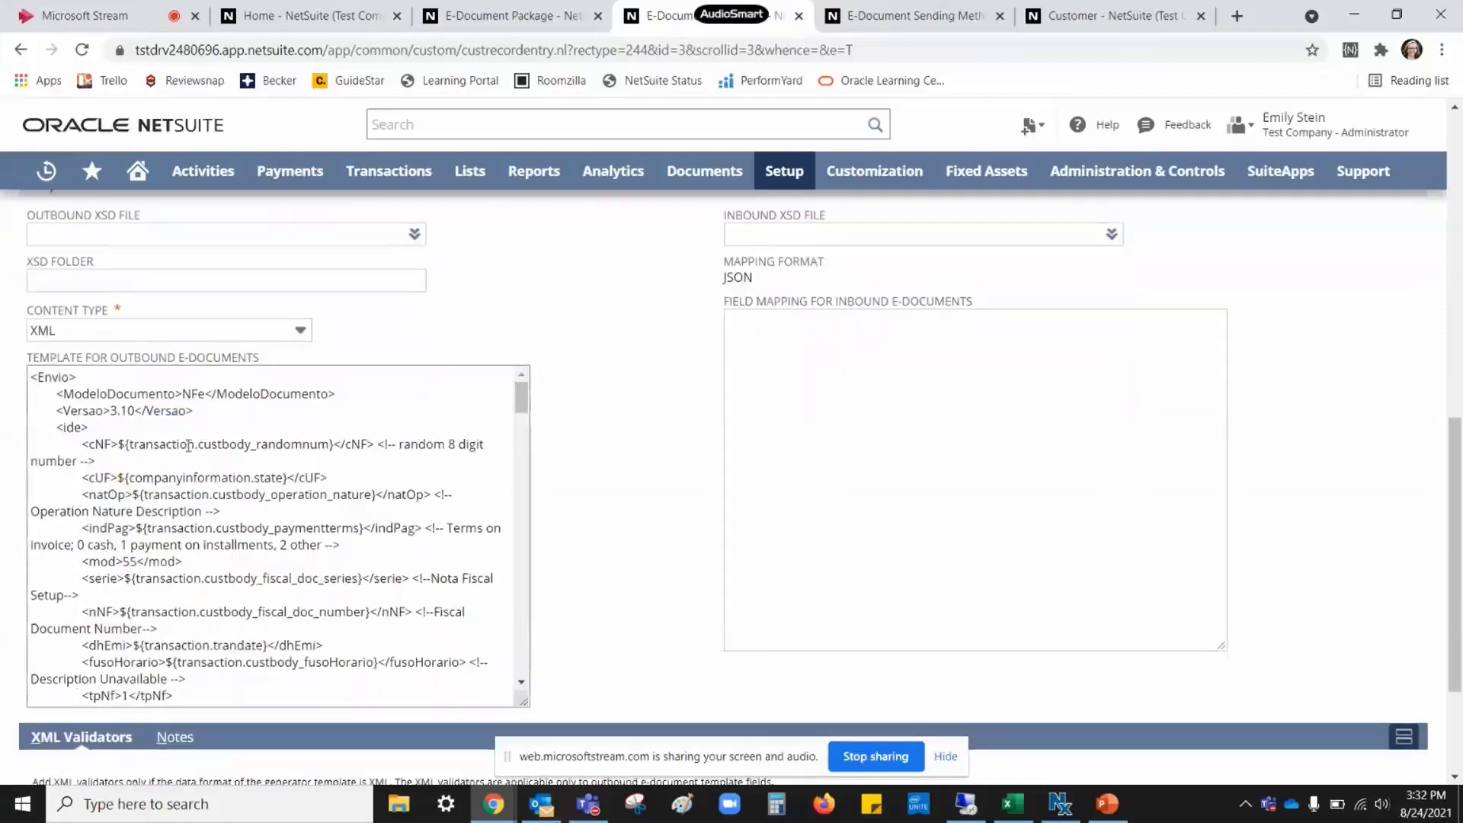
scroll(139, 454, down, 1)
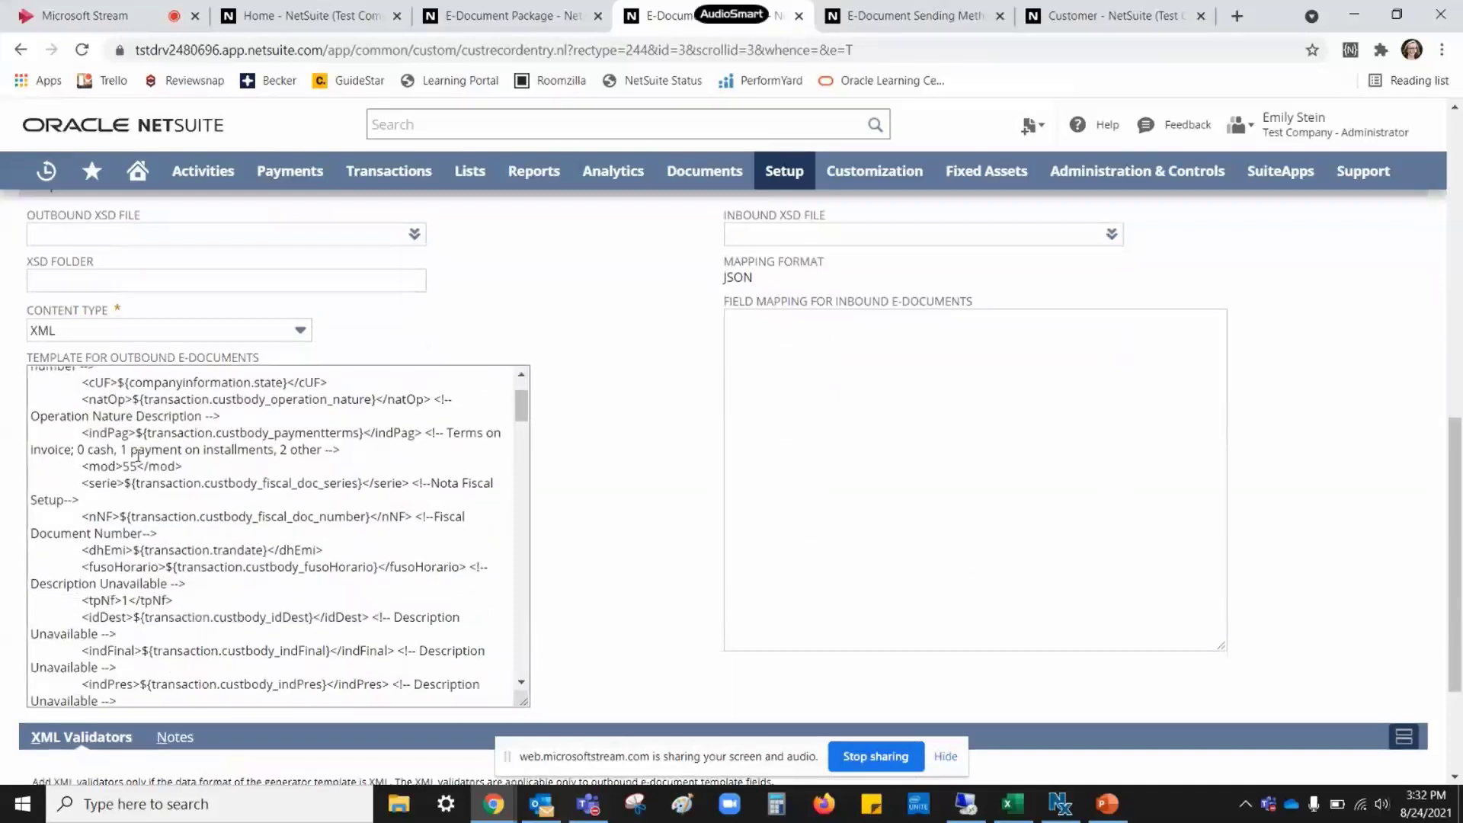
scroll(139, 463, down, 3)
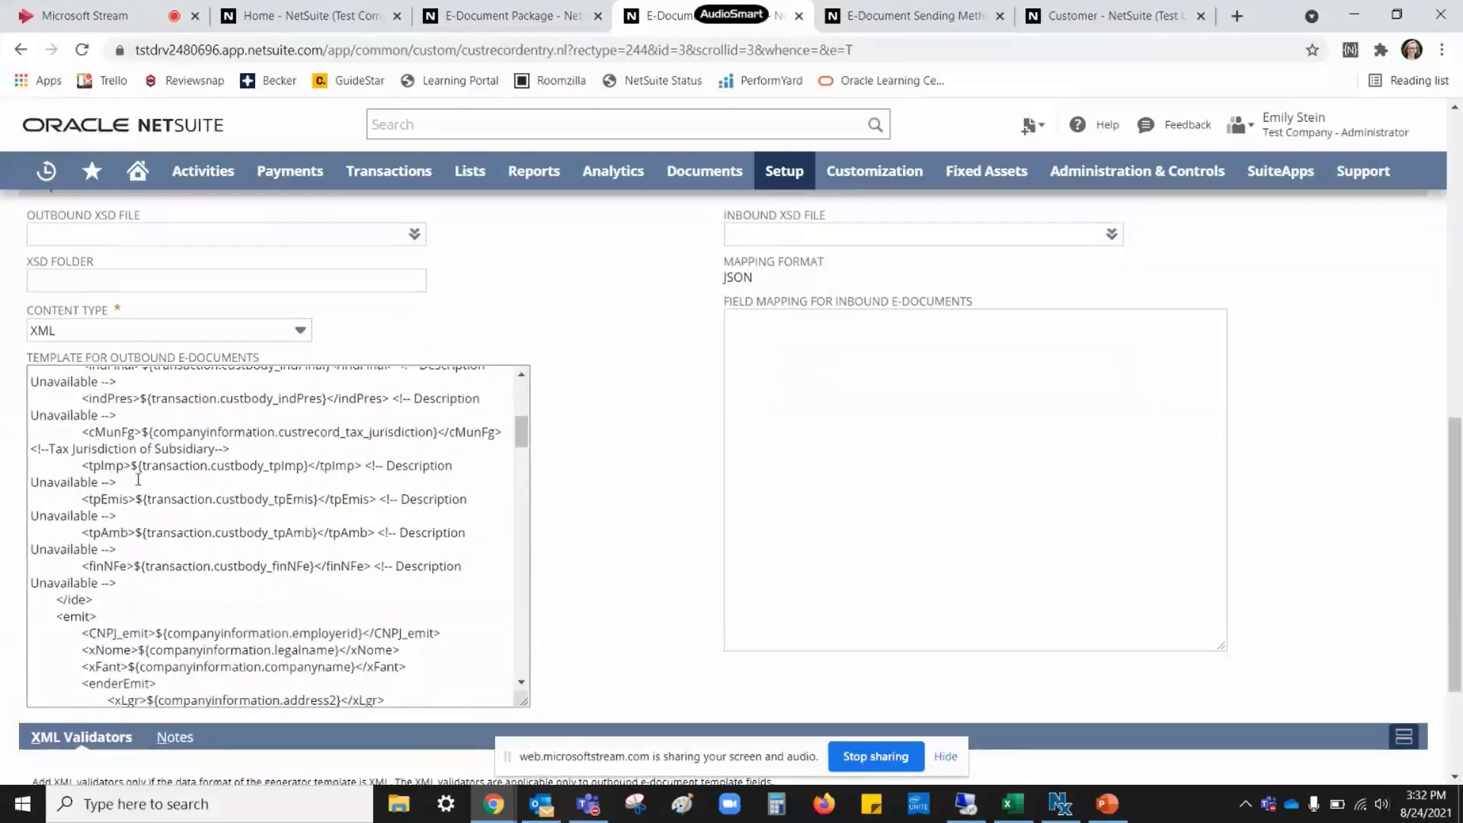
scroll(115, 468, down, 4)
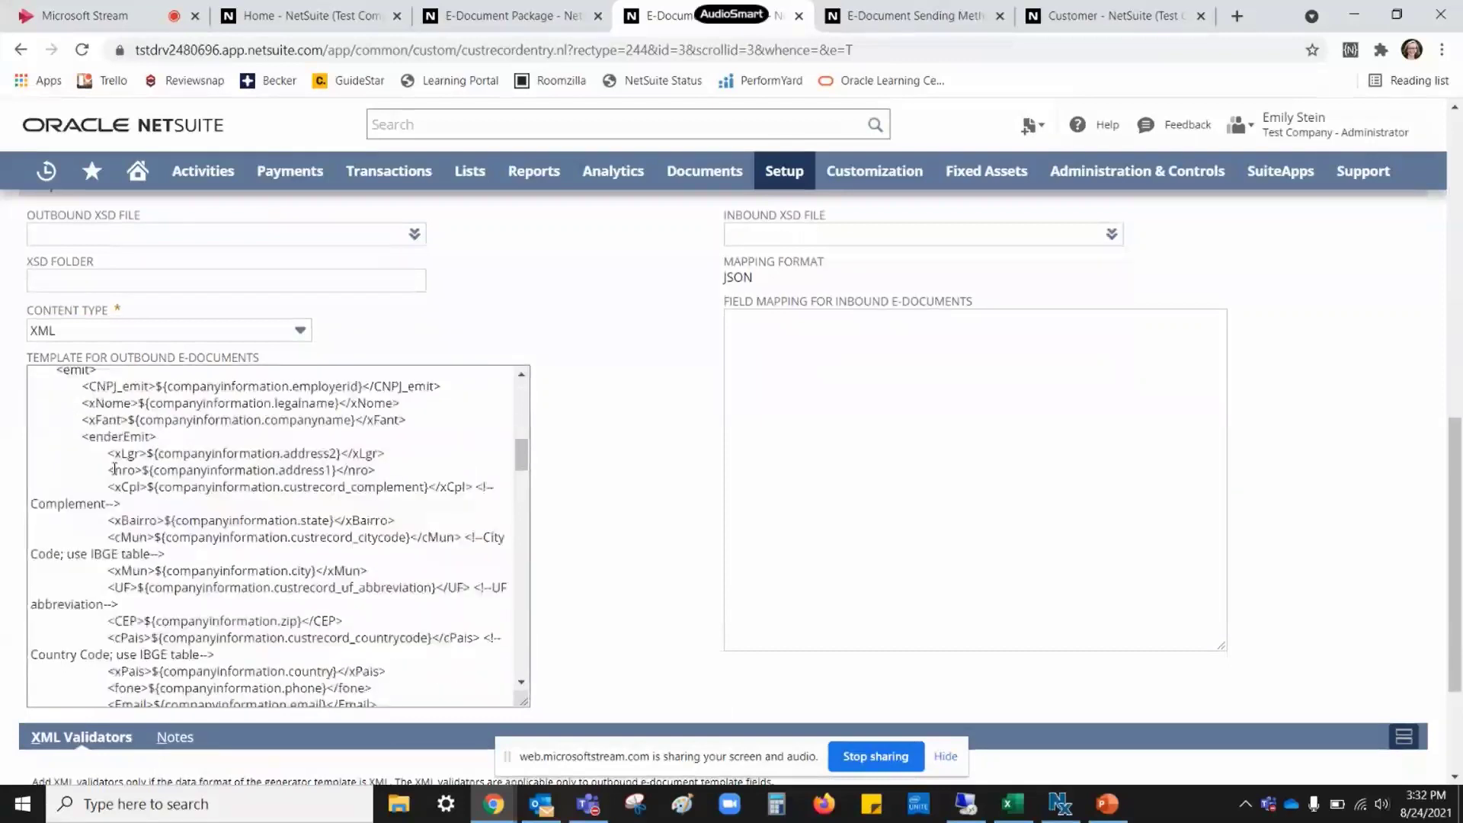
- Read through the XML code of Test Template 1's outbound e-document template to its end and back to the beginning
scroll(132, 467, down, 10)
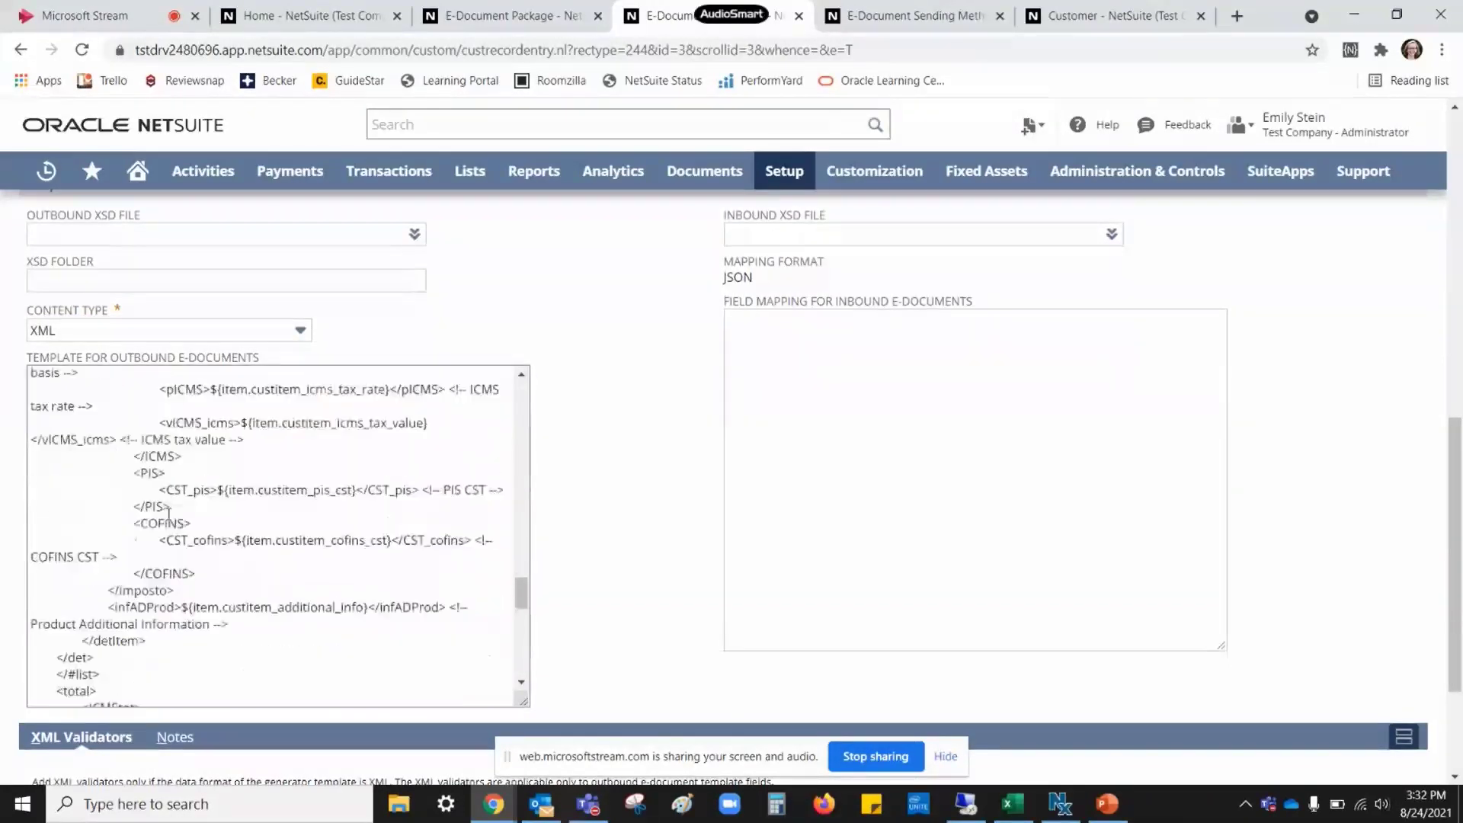
scroll(212, 524, down, 5)
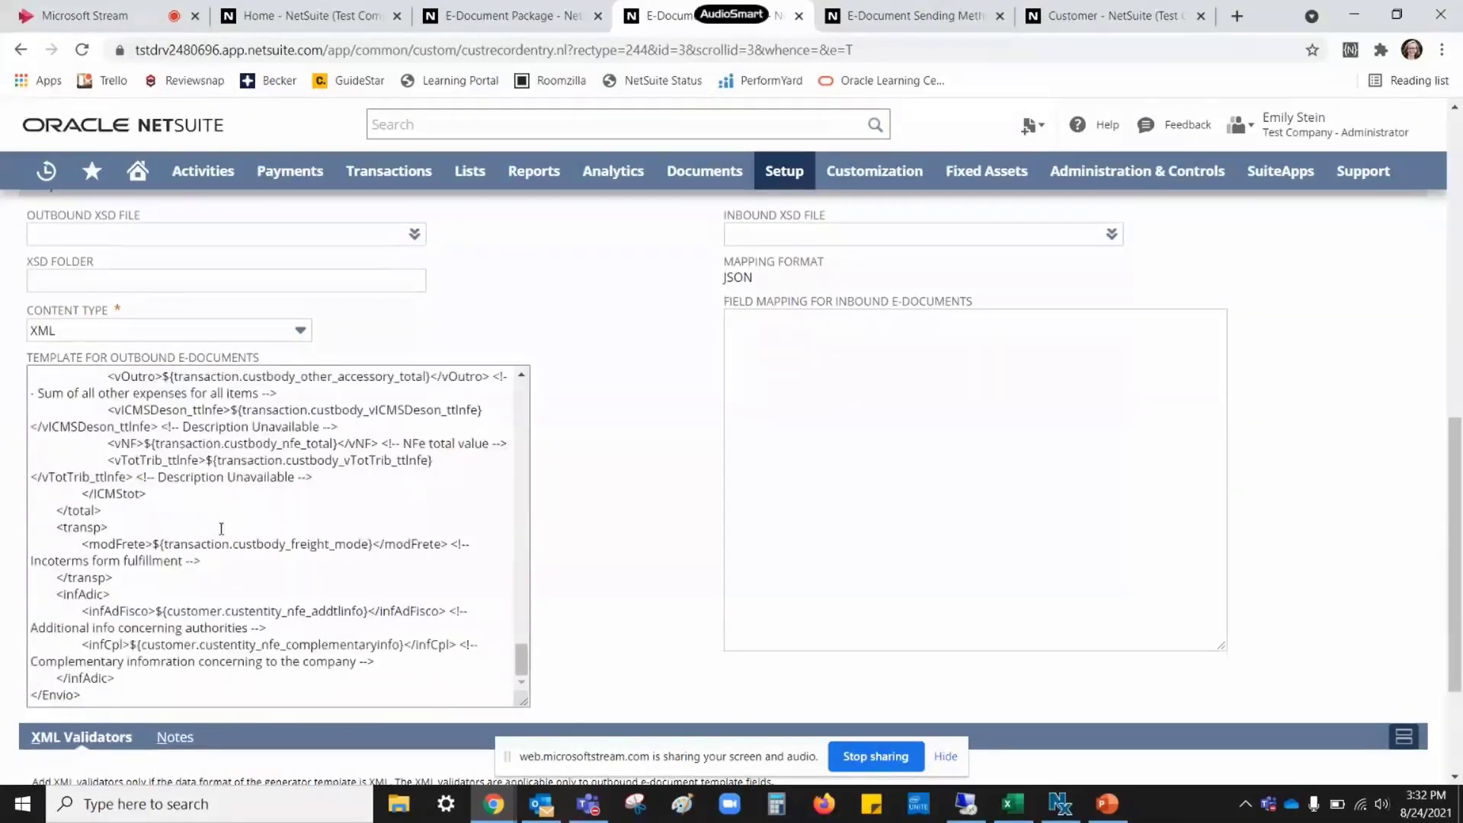
scroll(221, 529, down, 3)
scroll(523, 490, up, 3)
scroll(587, 473, up, 1)
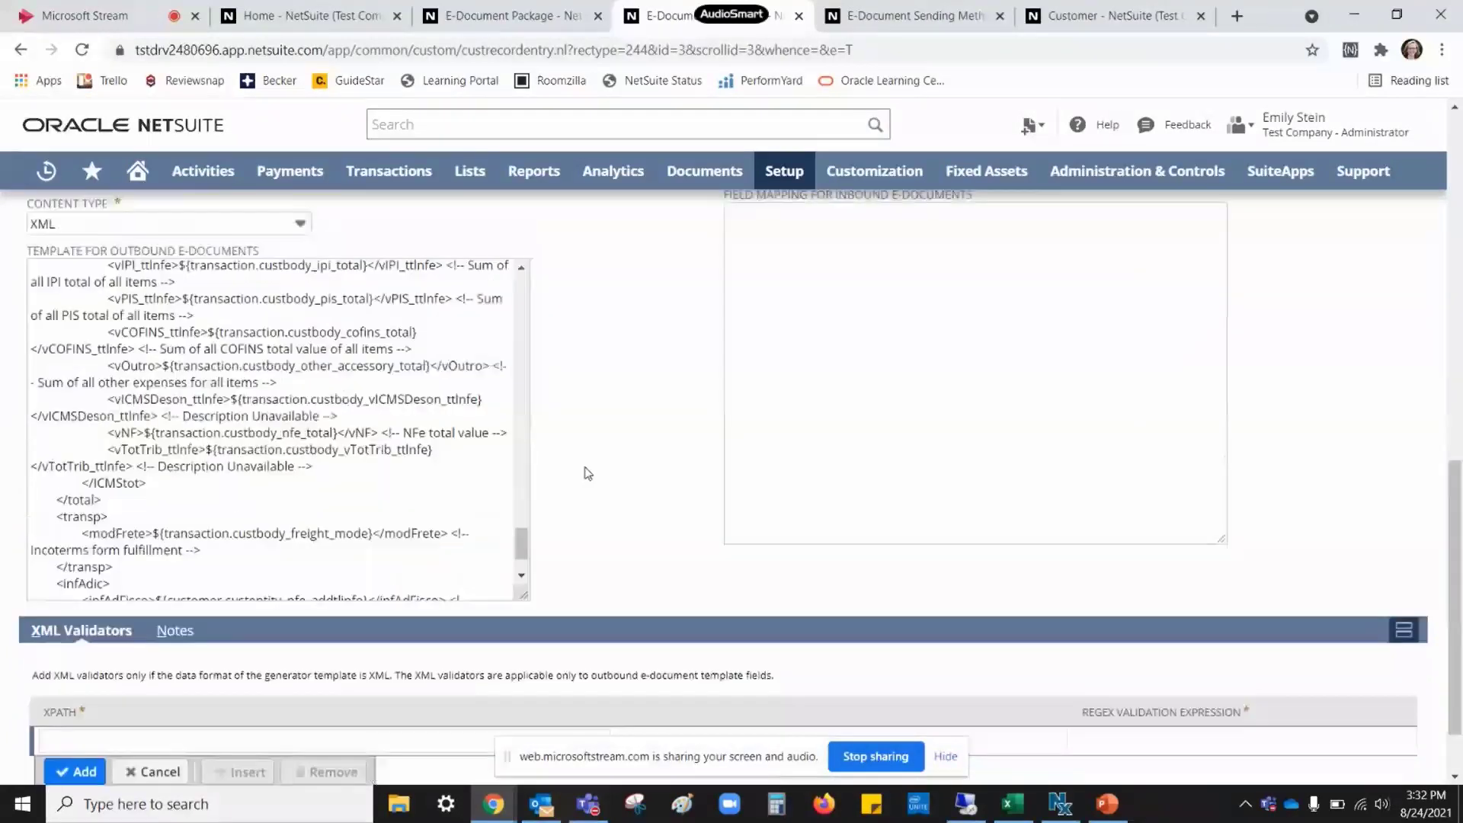
scroll(587, 473, up, 1)
scroll(378, 488, up, 10)
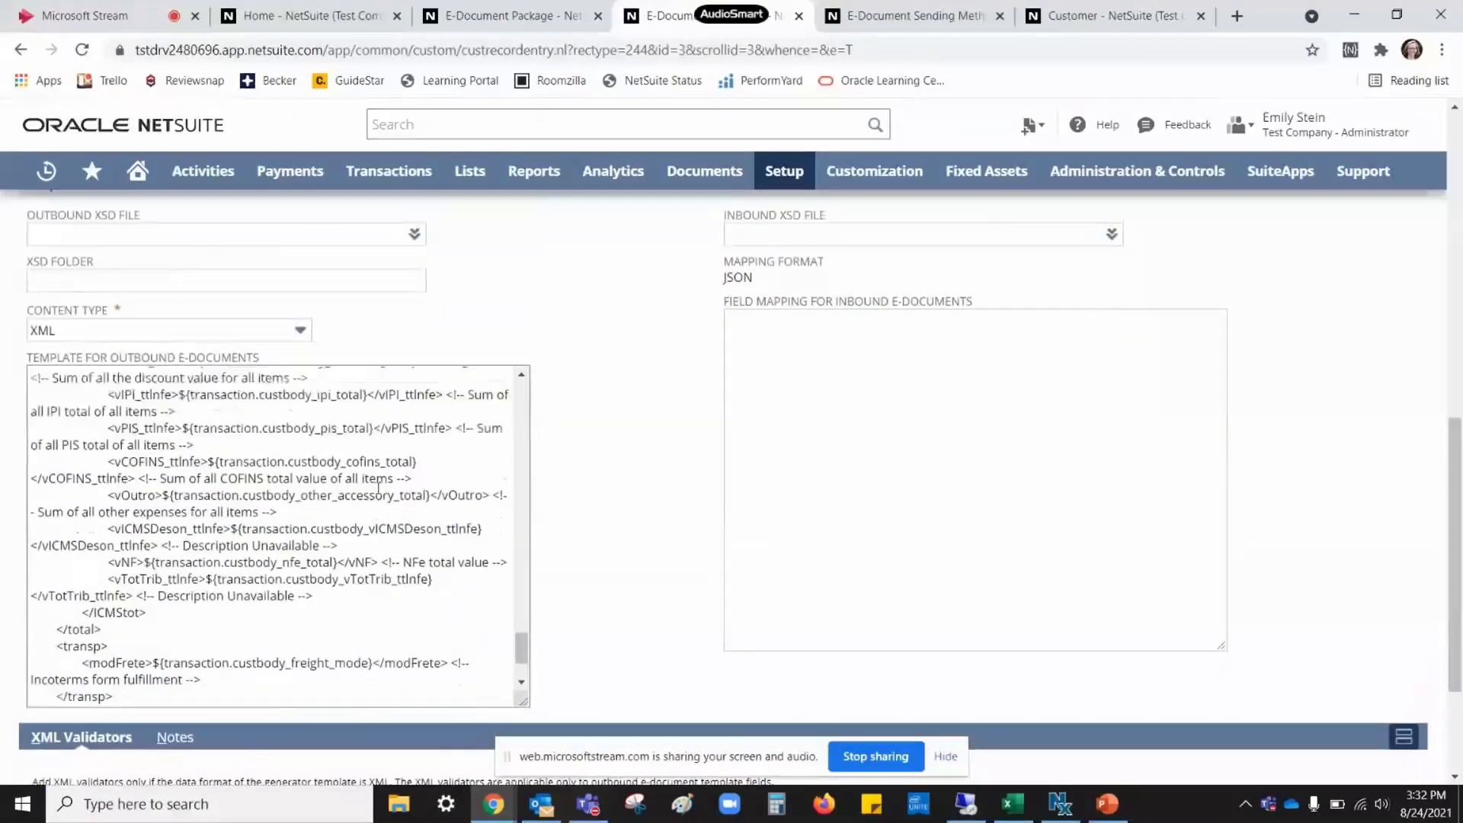
scroll(380, 488, up, 10)
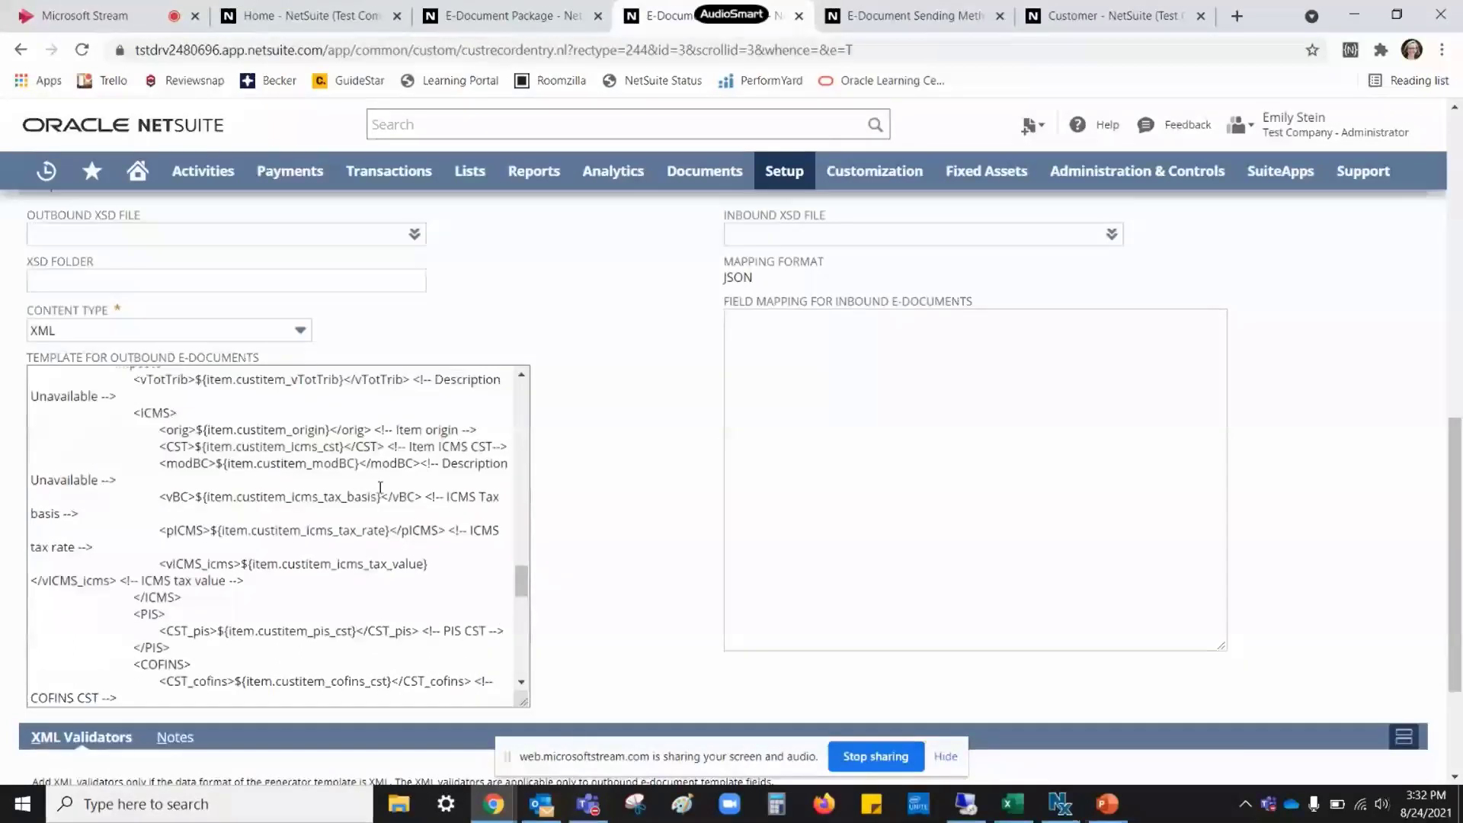
scroll(345, 505, up, 10)
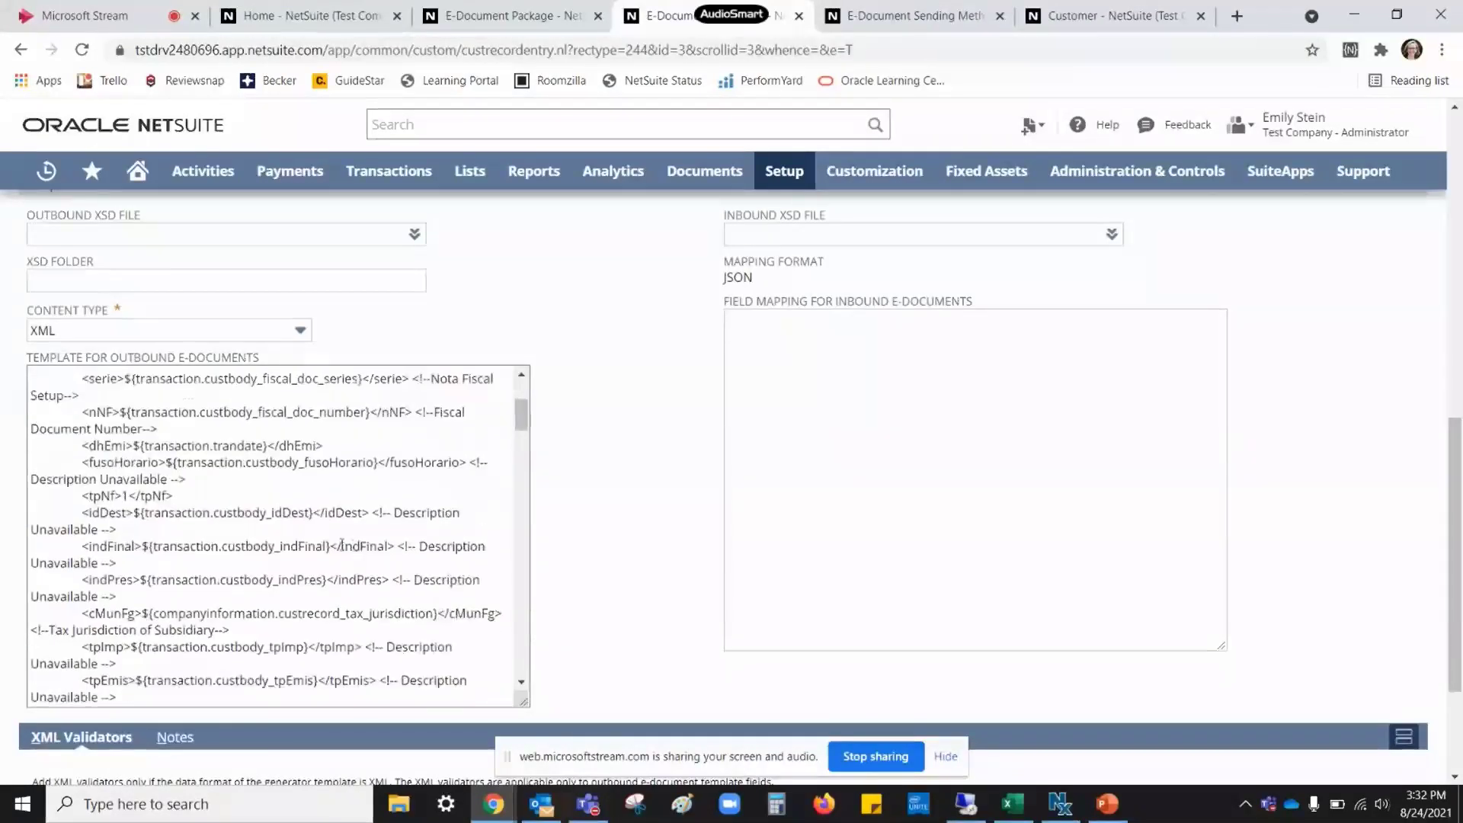
scroll(451, 561, down, 3)
scroll(479, 544, down, 4)
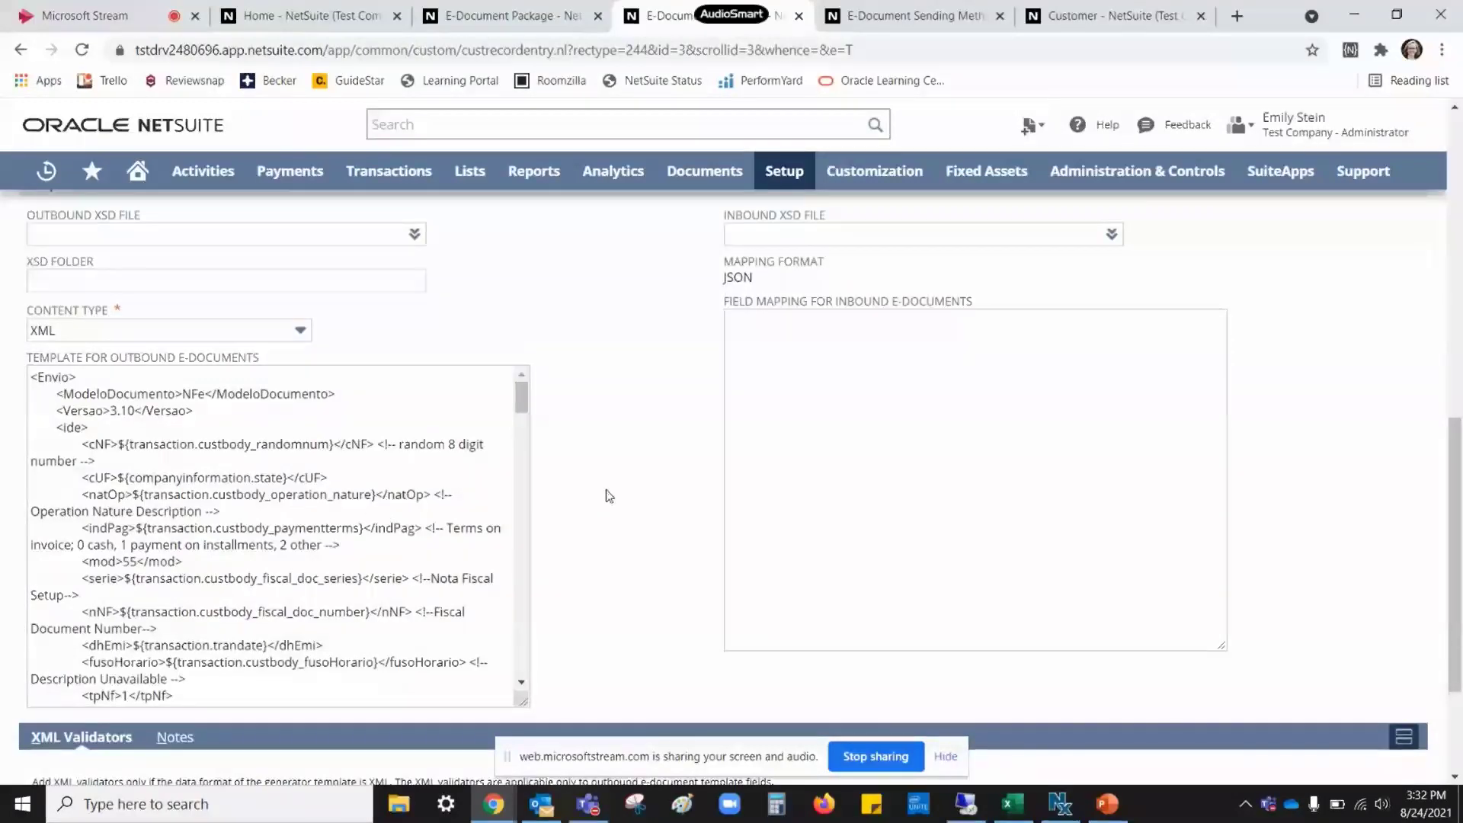
- Examine the field mapping area for inbound e-documents, and return to the template's primary information
click(806, 364)
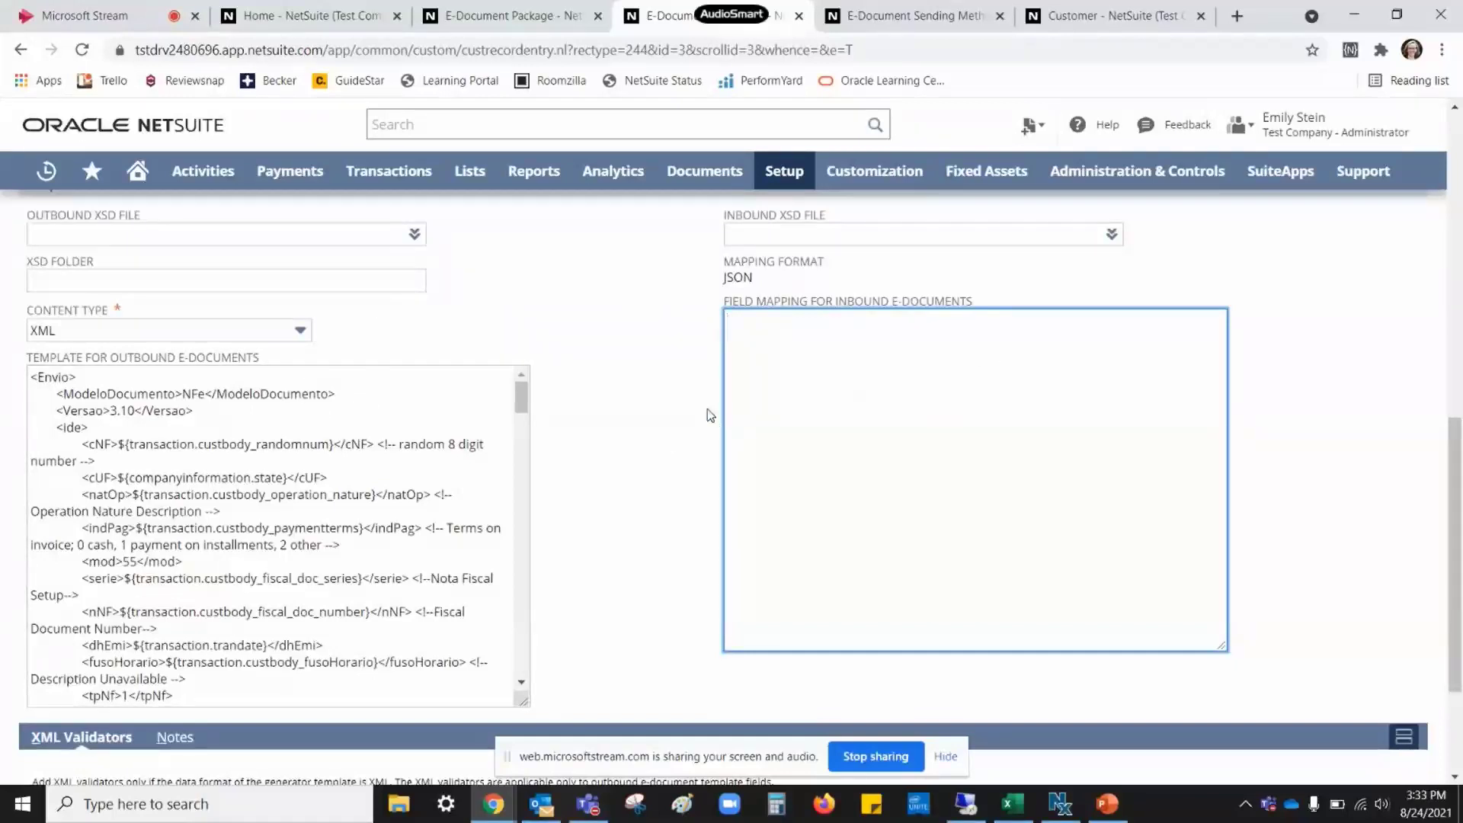
scroll(678, 394, down, 2)
scroll(678, 395, up, 15)
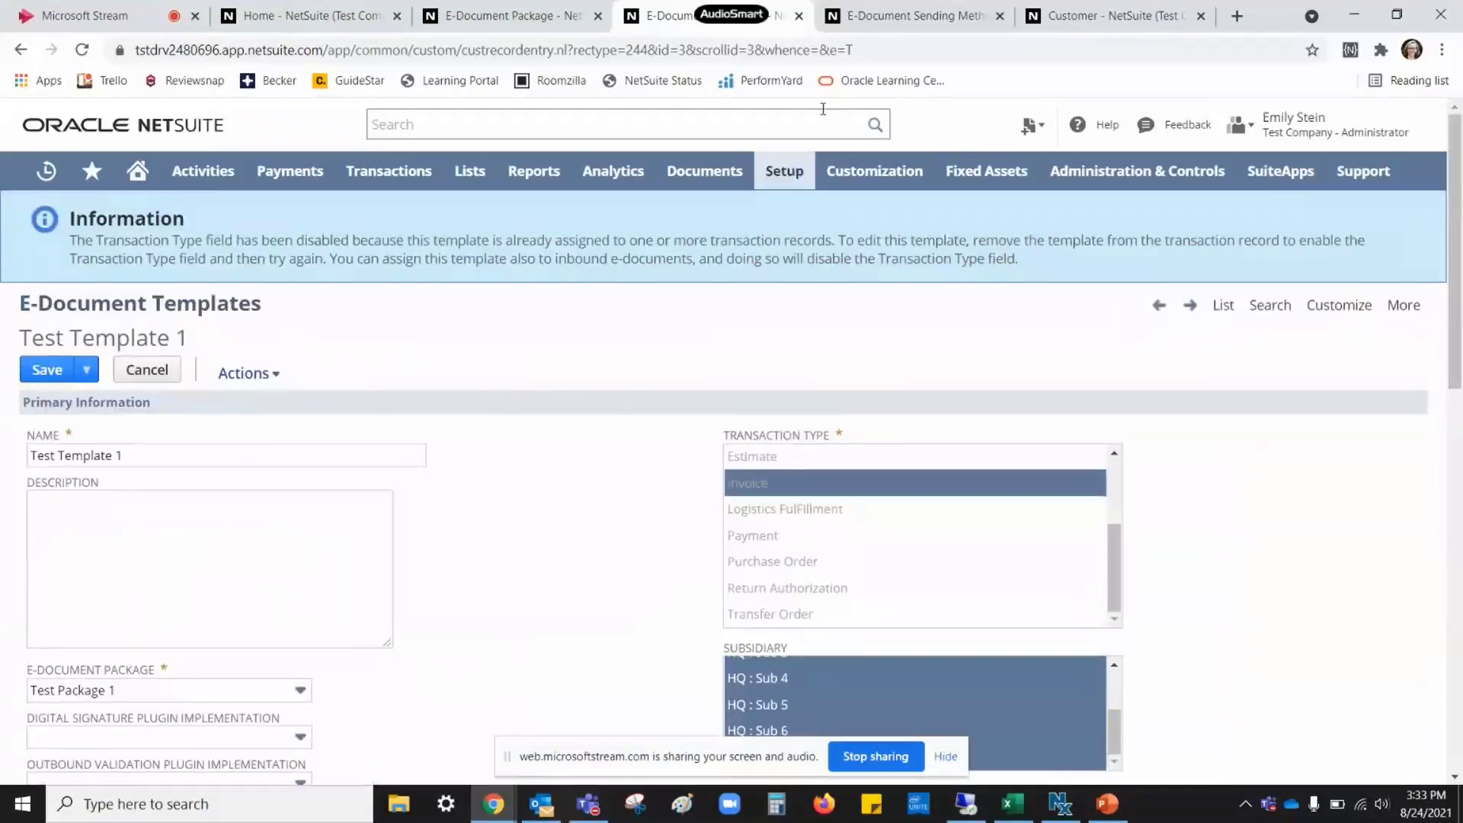
- Open Test Sending Method 1 for editing and check where Test Package 1 lists its e-document sending methods
click(874, 14)
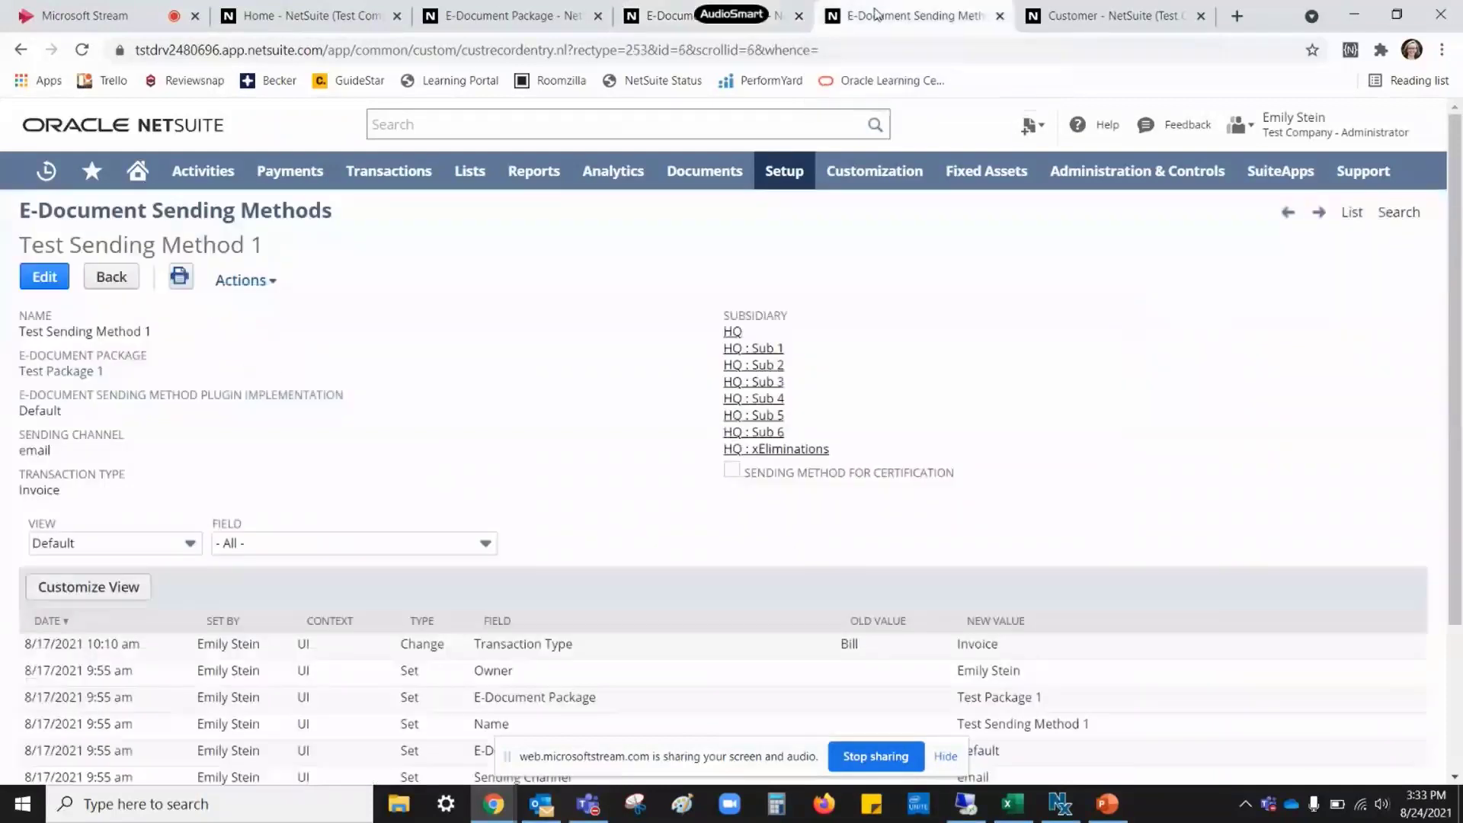
click(42, 279)
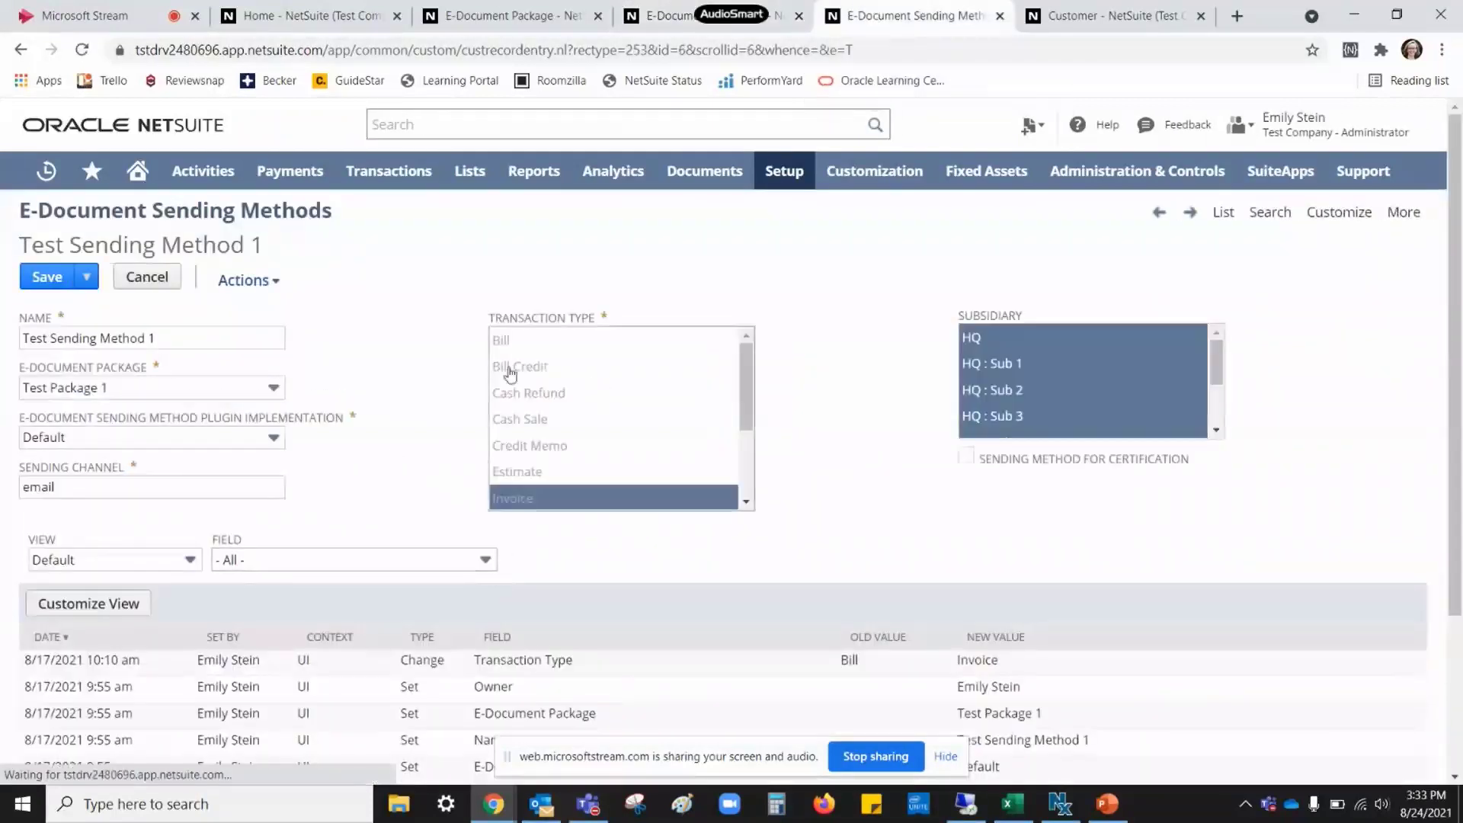
click(487, 22)
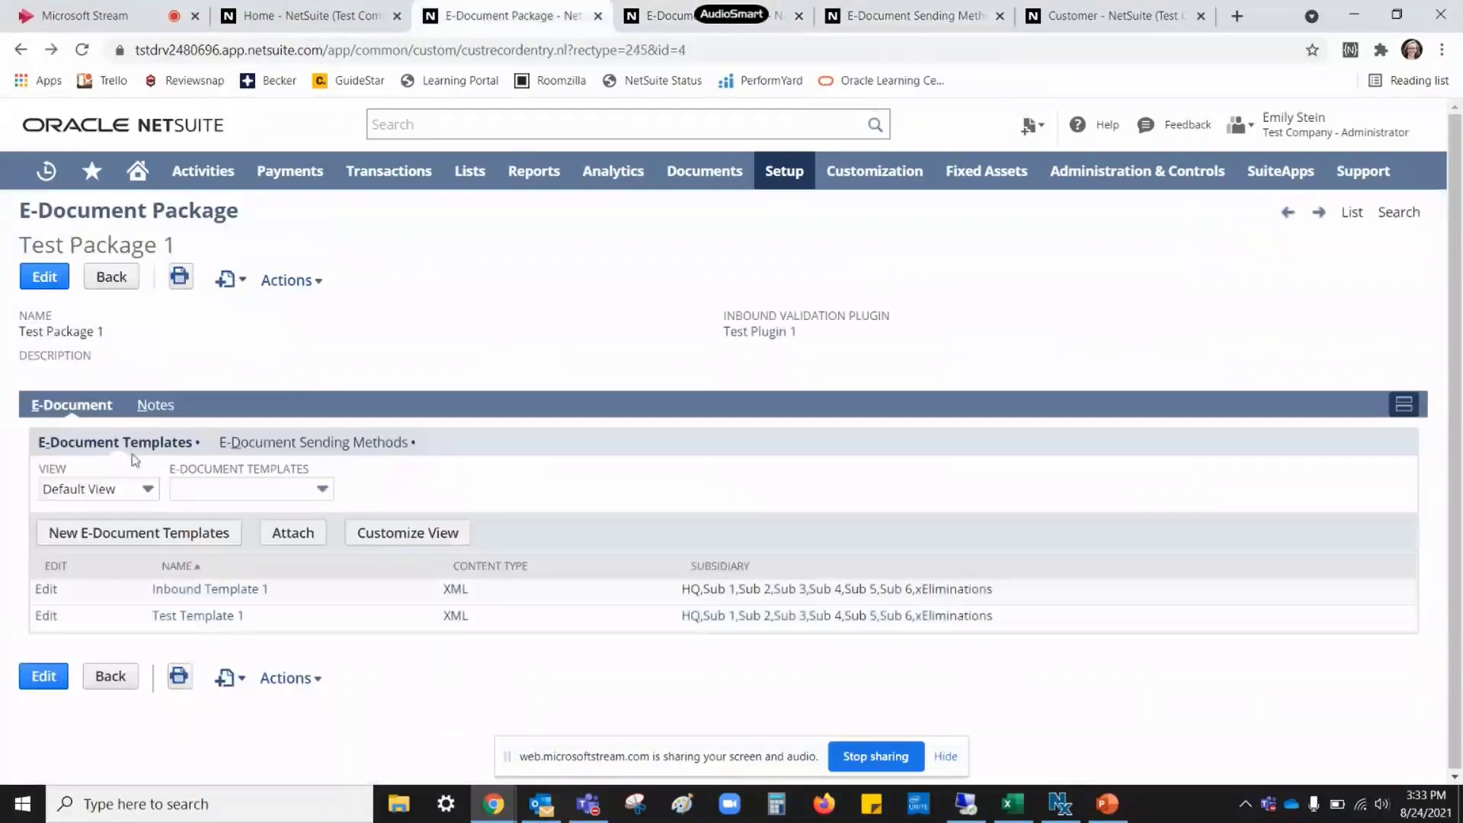
click(326, 446)
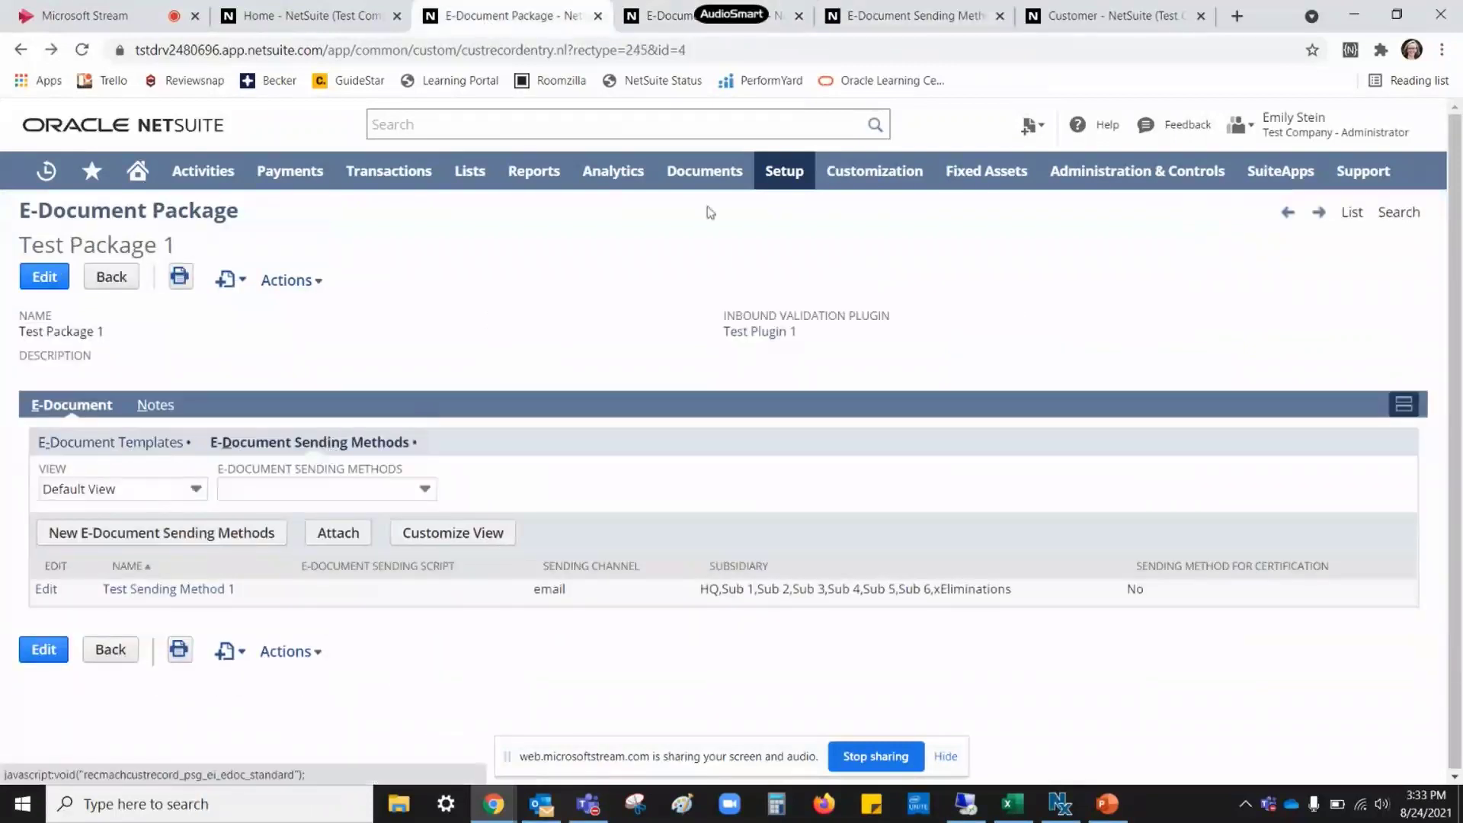
click(914, 16)
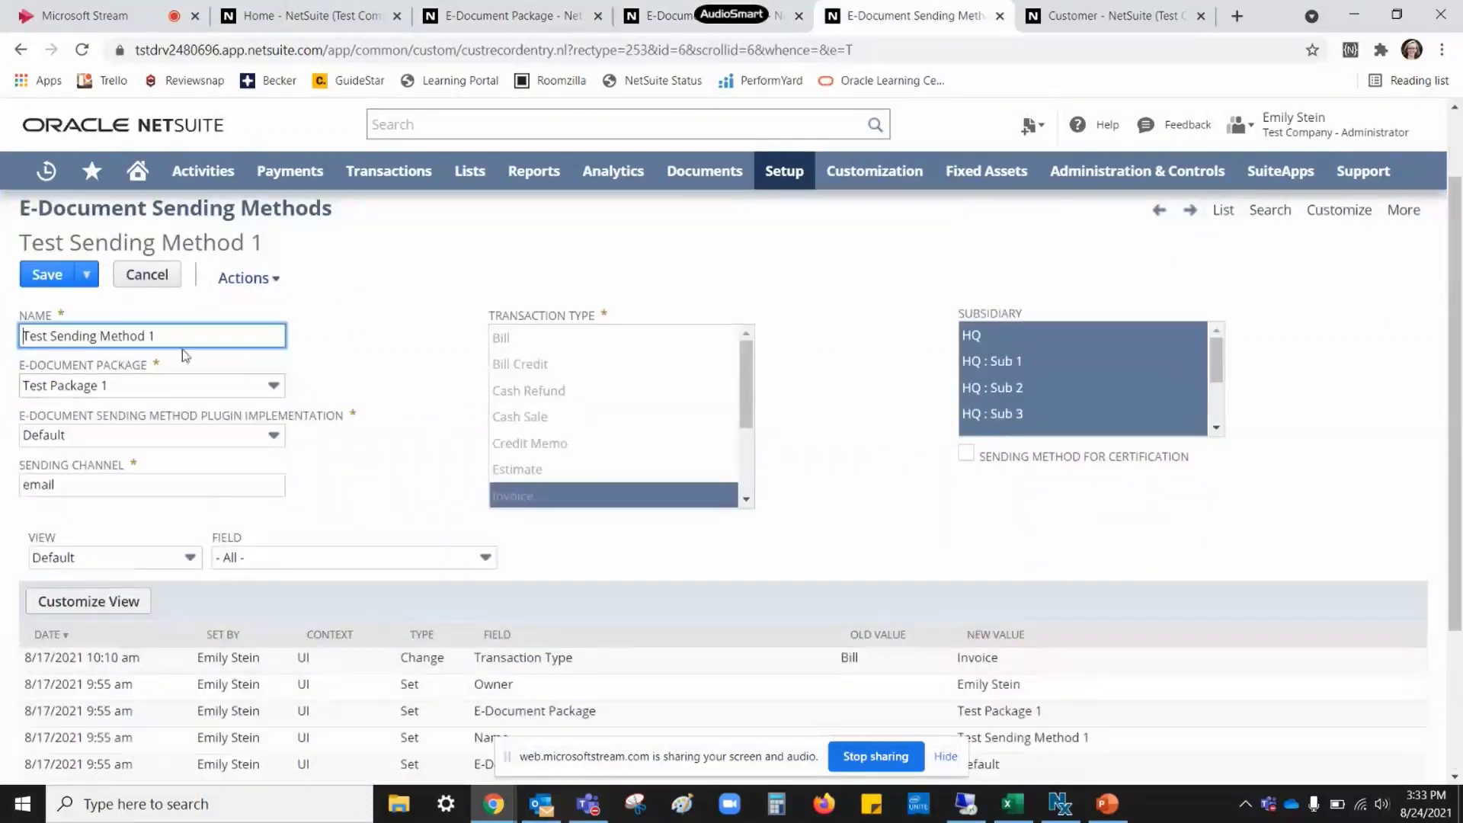
- Read the field help for the sending method's plugin implementation and sending channel
click(131, 424)
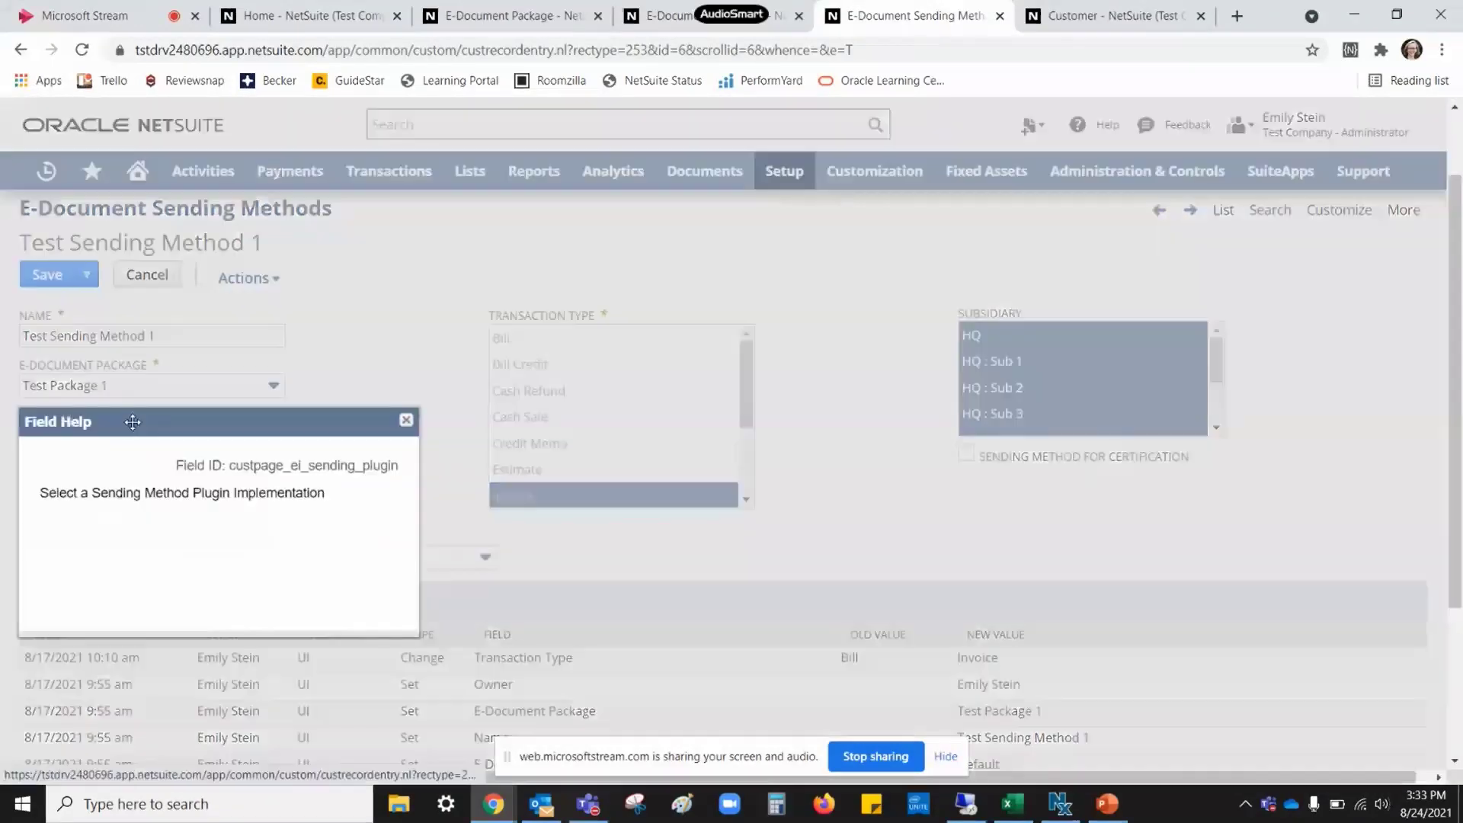
click(406, 420)
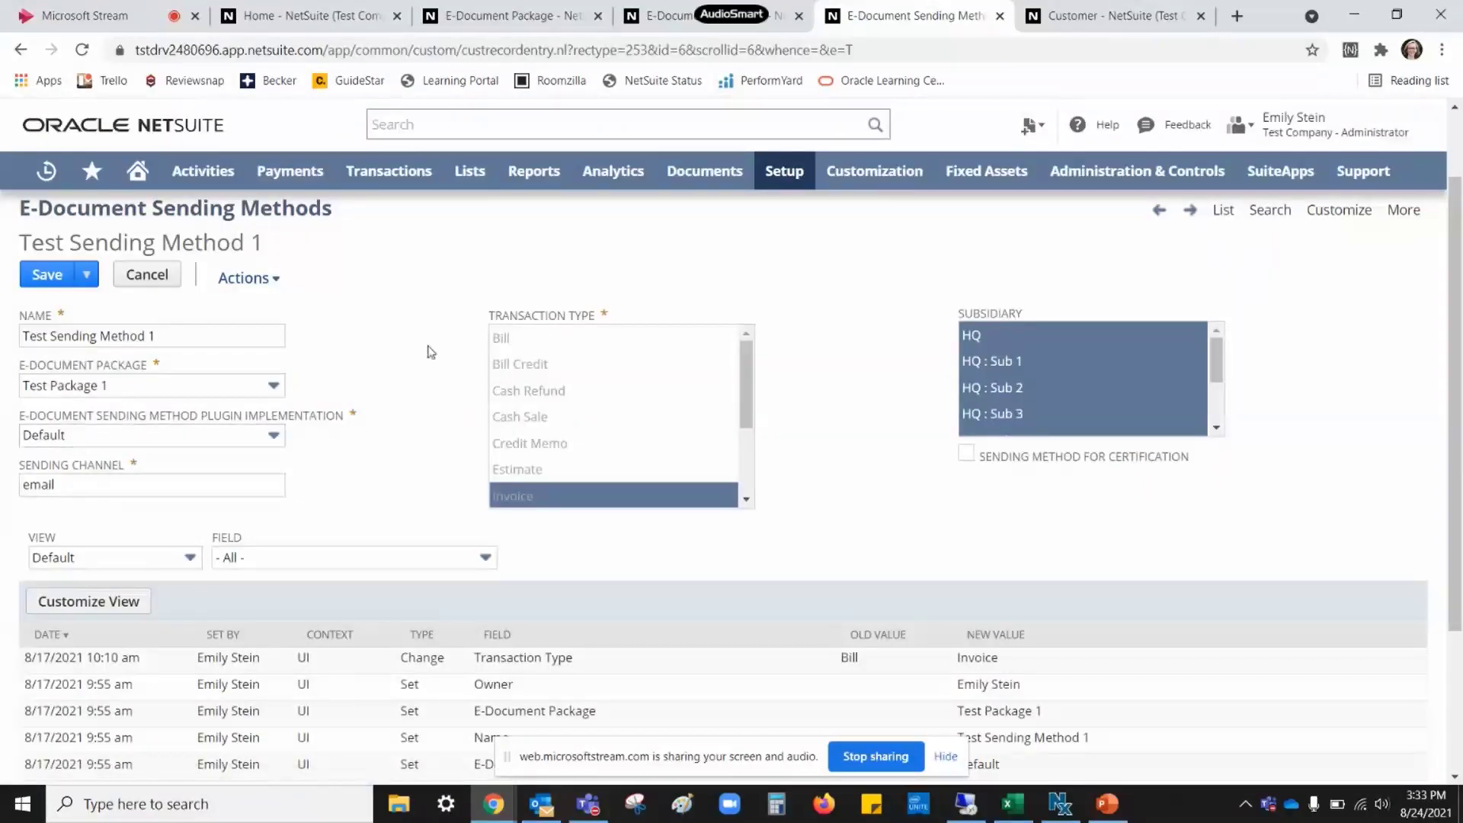
click(88, 470)
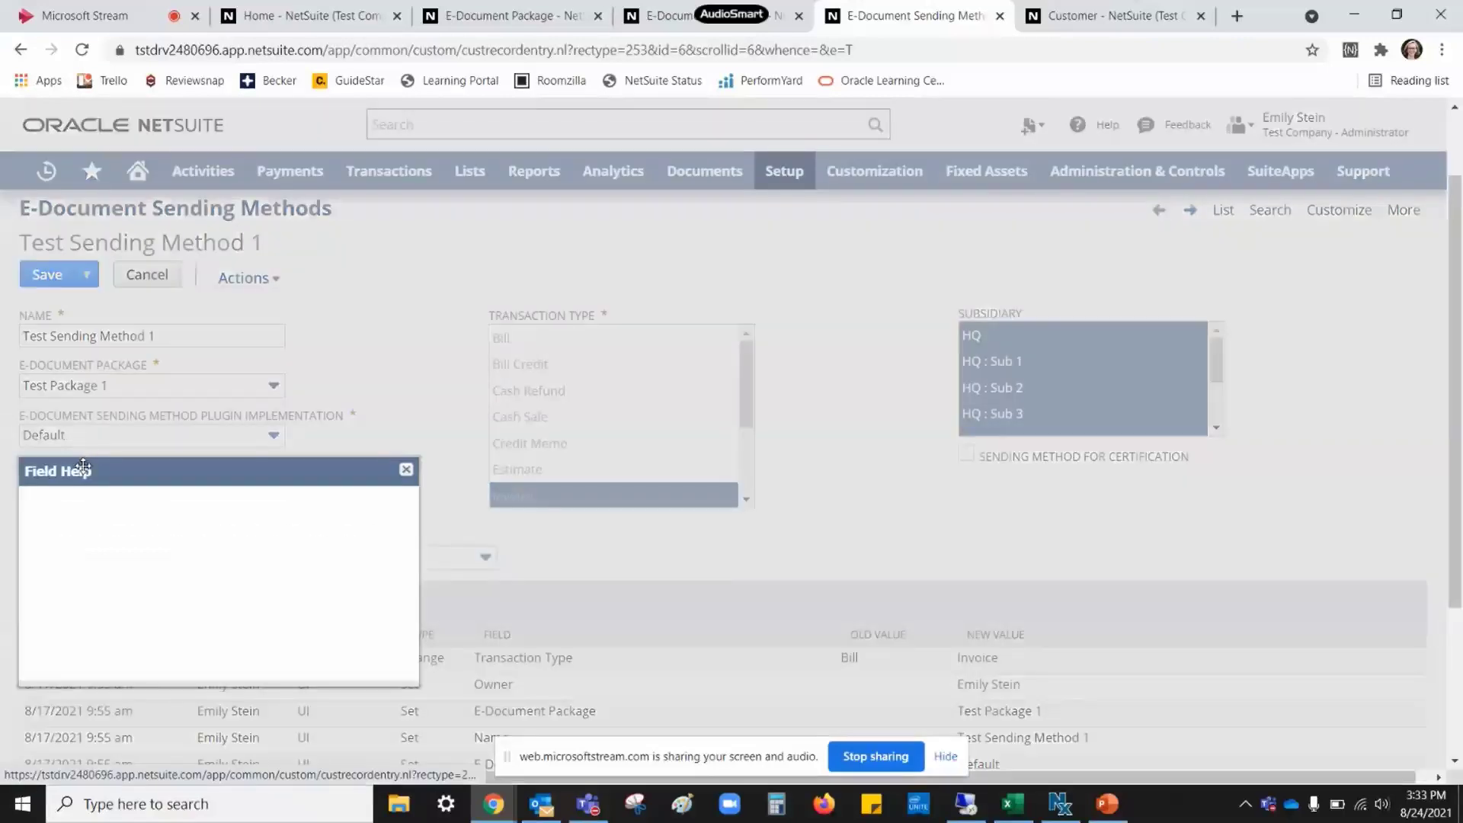
click(404, 472)
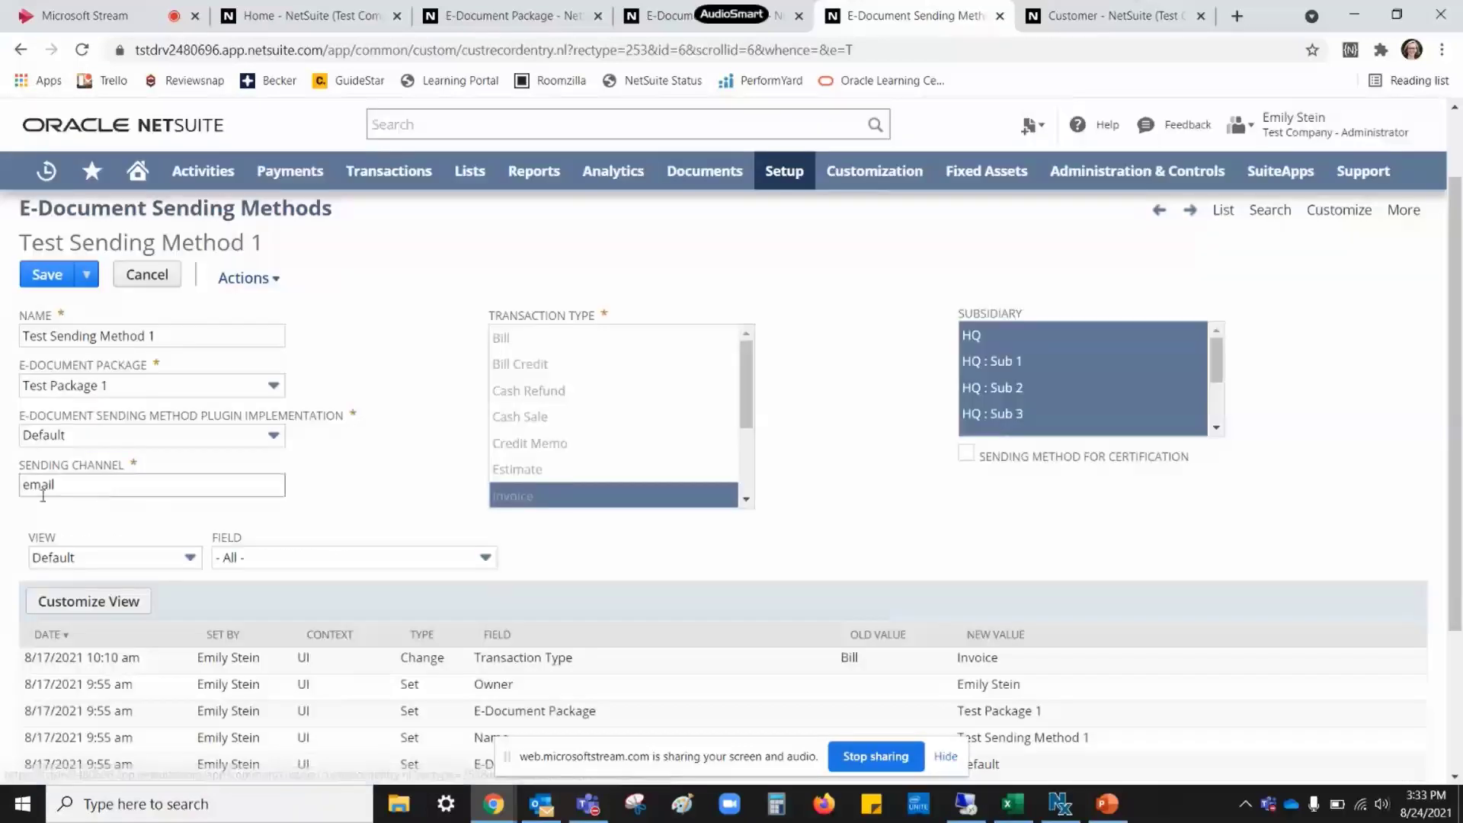
click(126, 494)
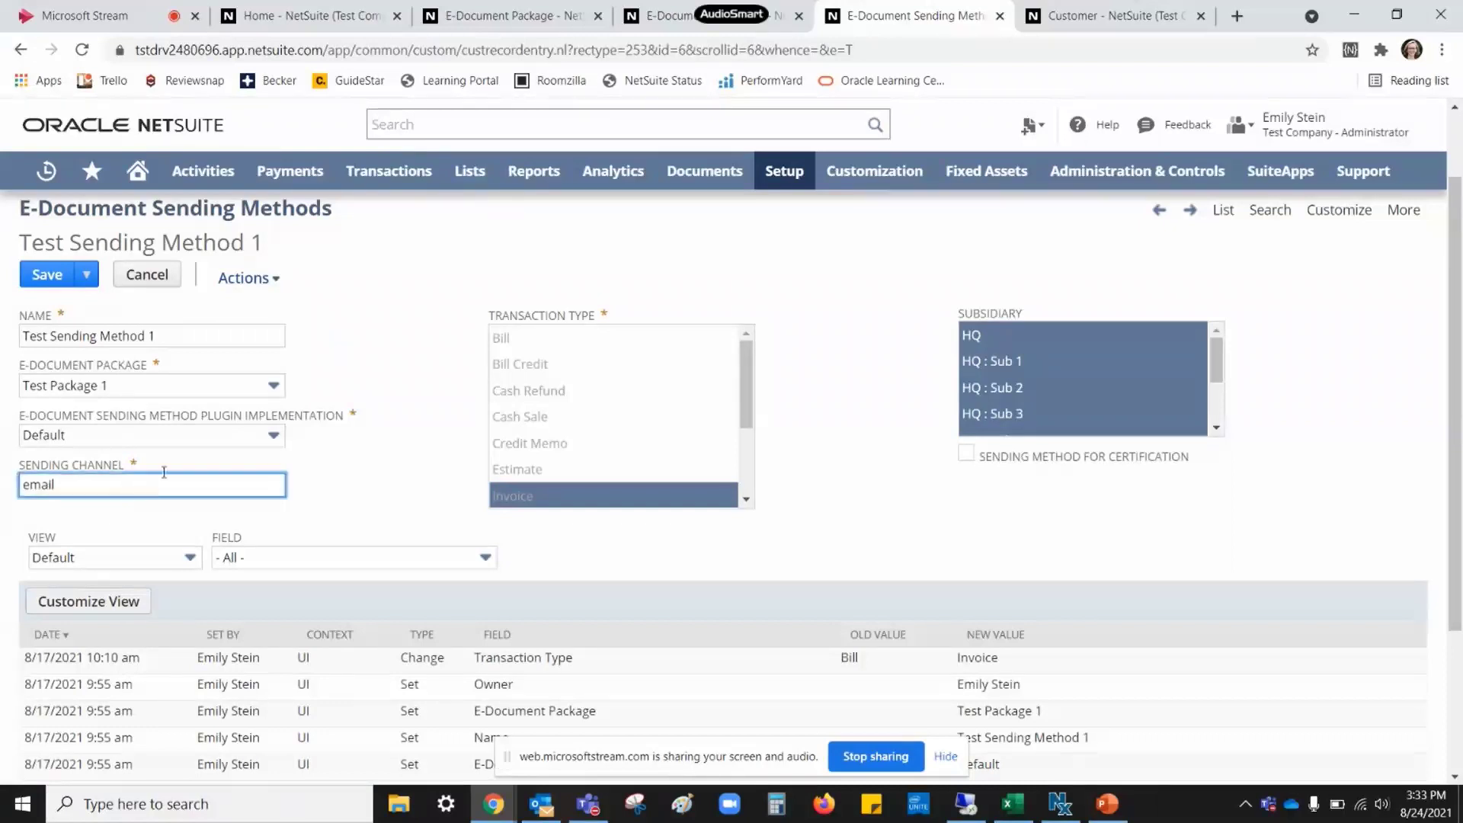
click(99, 472)
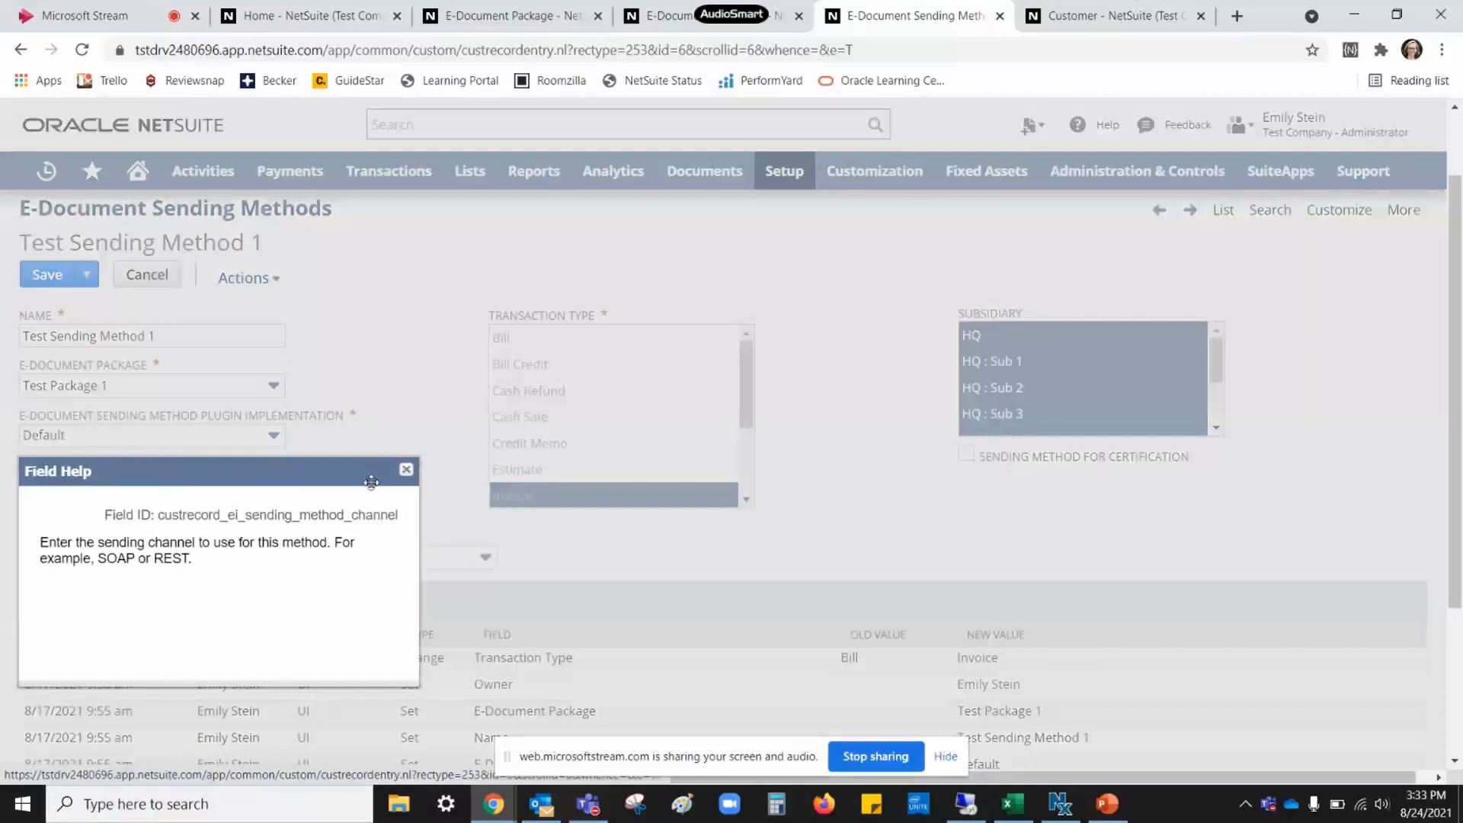
click(406, 469)
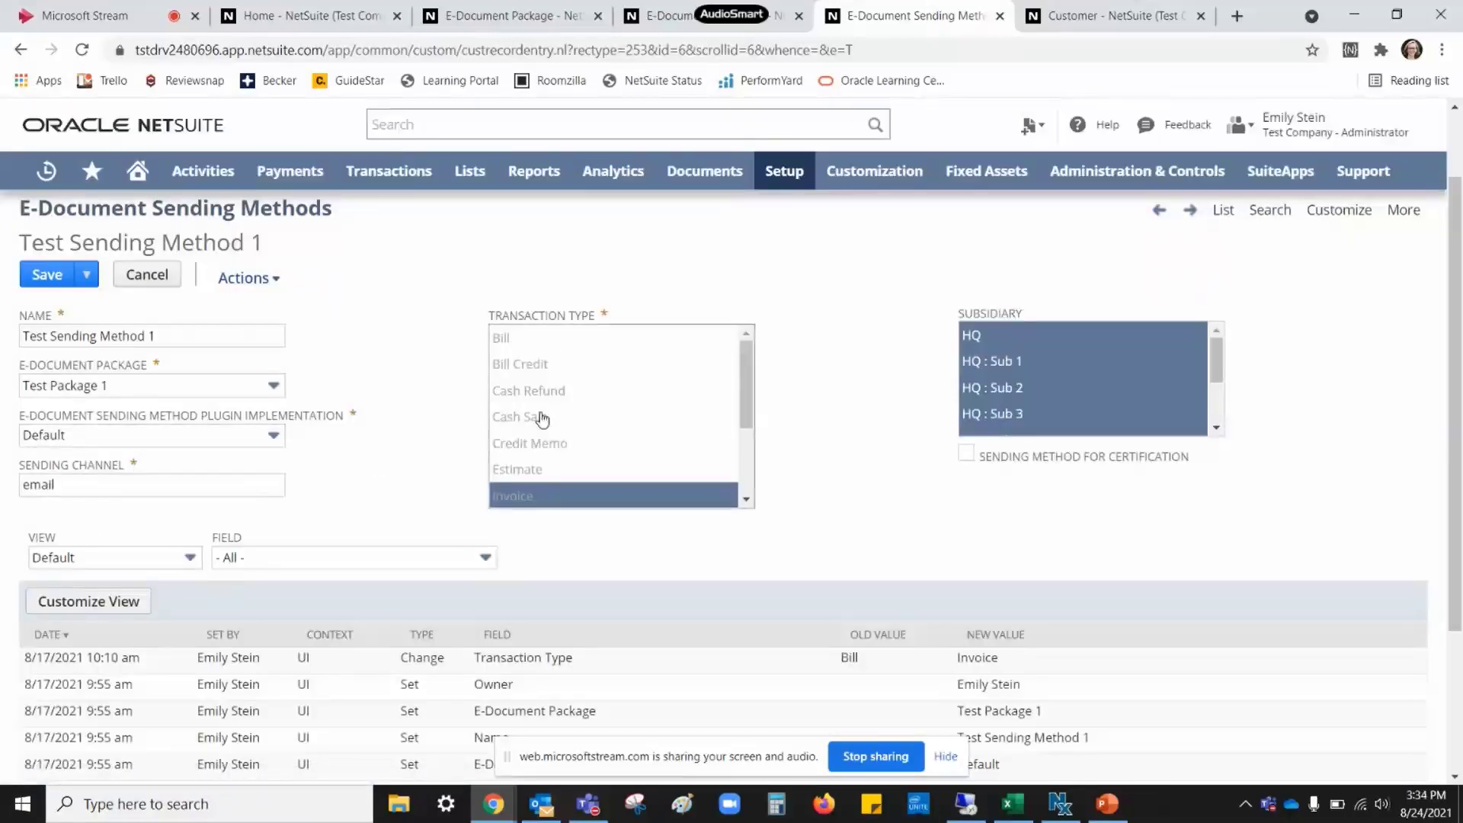
- Examine the sending method's transaction types, subsidiaries, certification option and change history
scroll(562, 433, down, 1)
scroll(563, 433, down, 1)
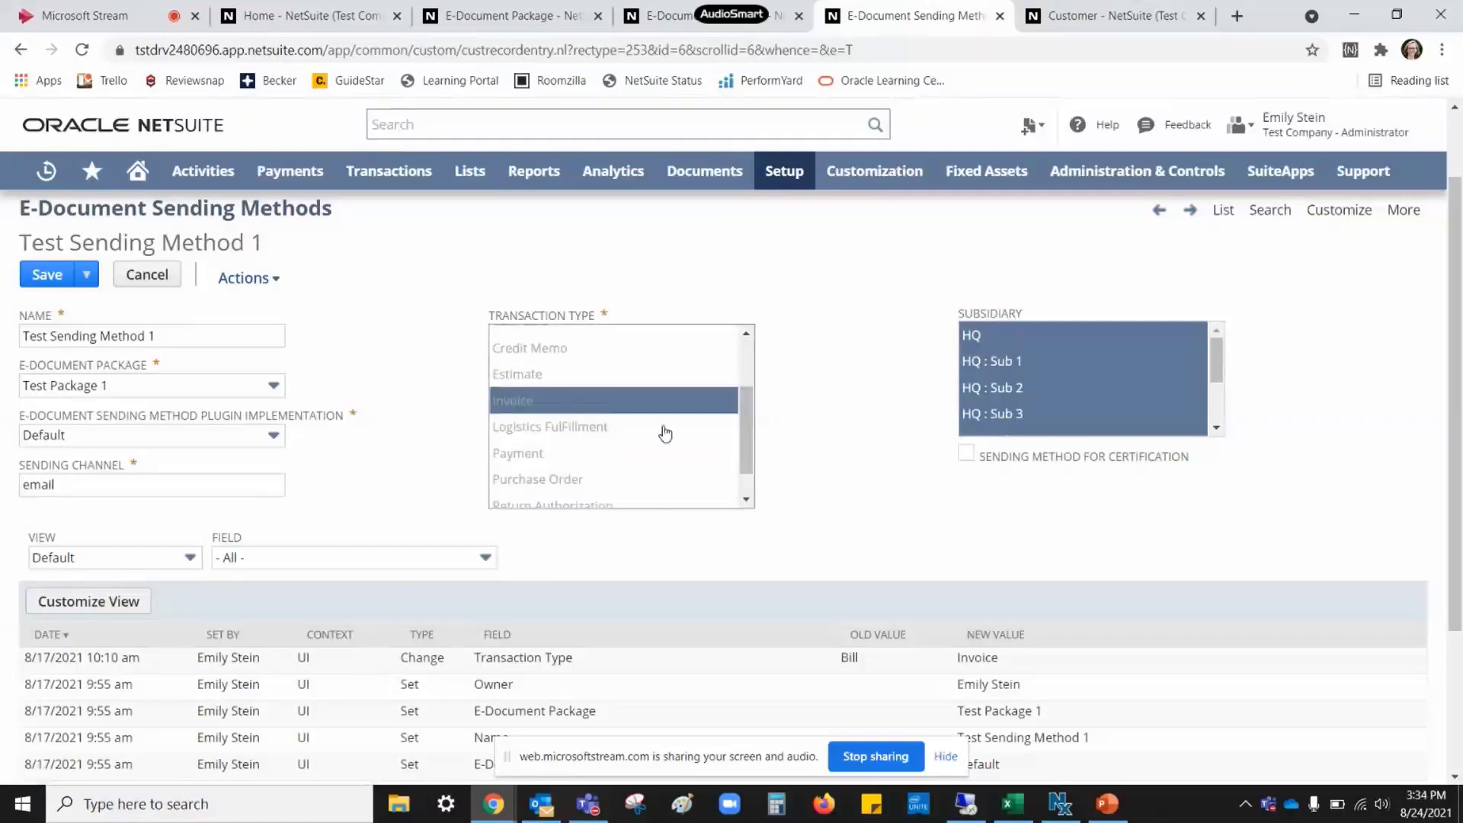
scroll(644, 423, up, 2)
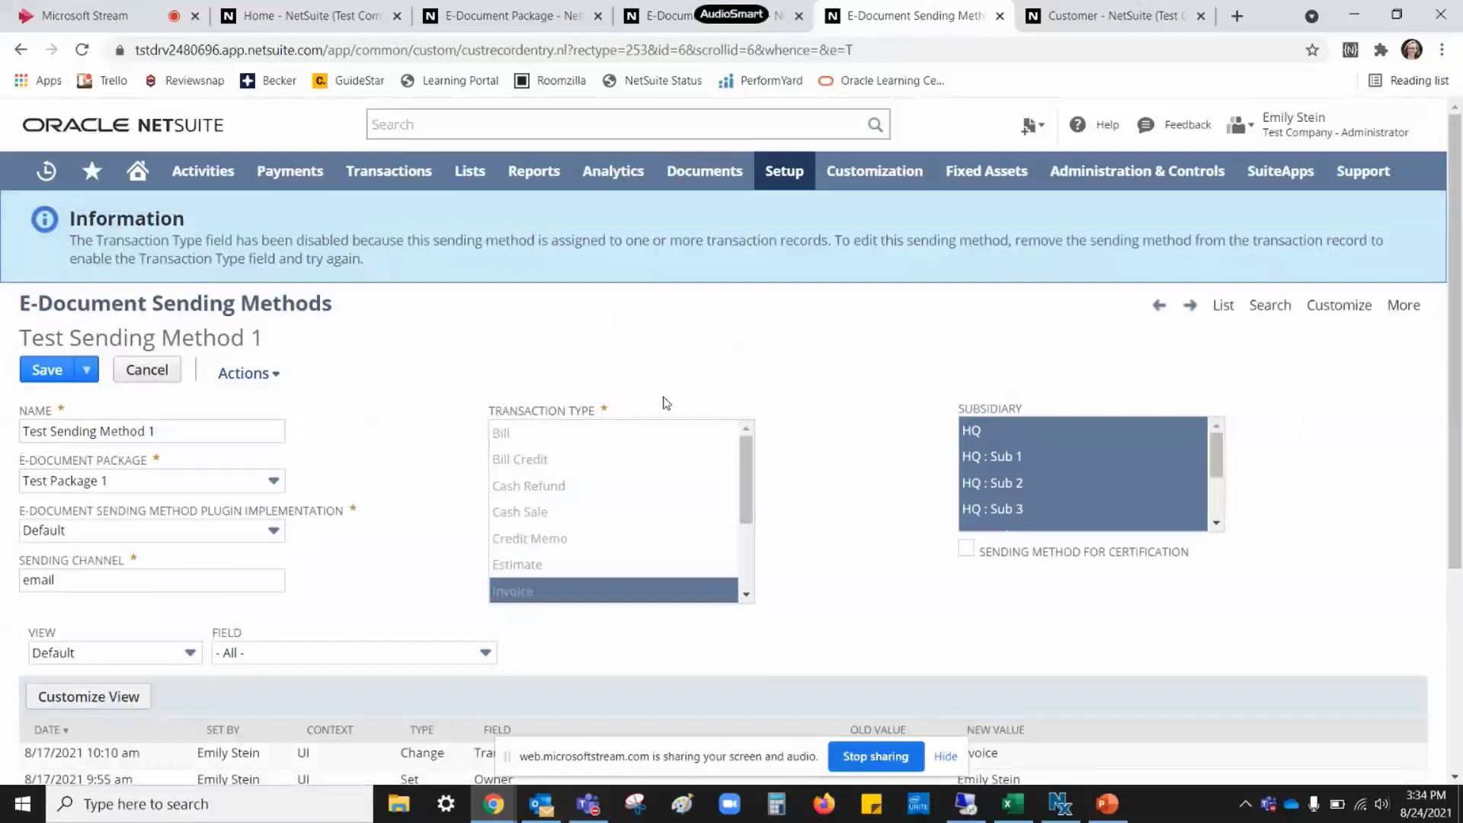
scroll(642, 532, down, 2)
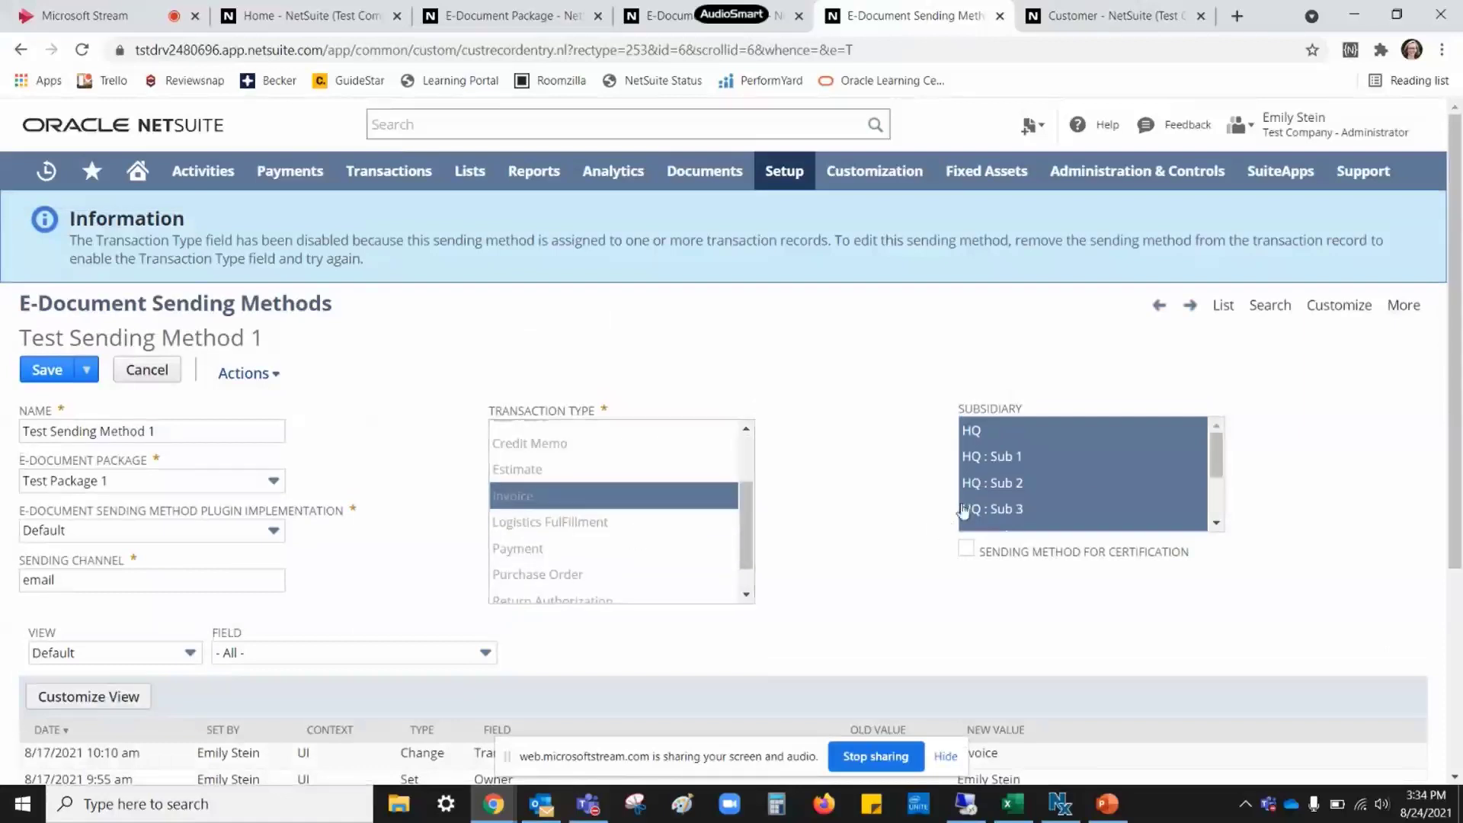
scroll(838, 511, down, 2)
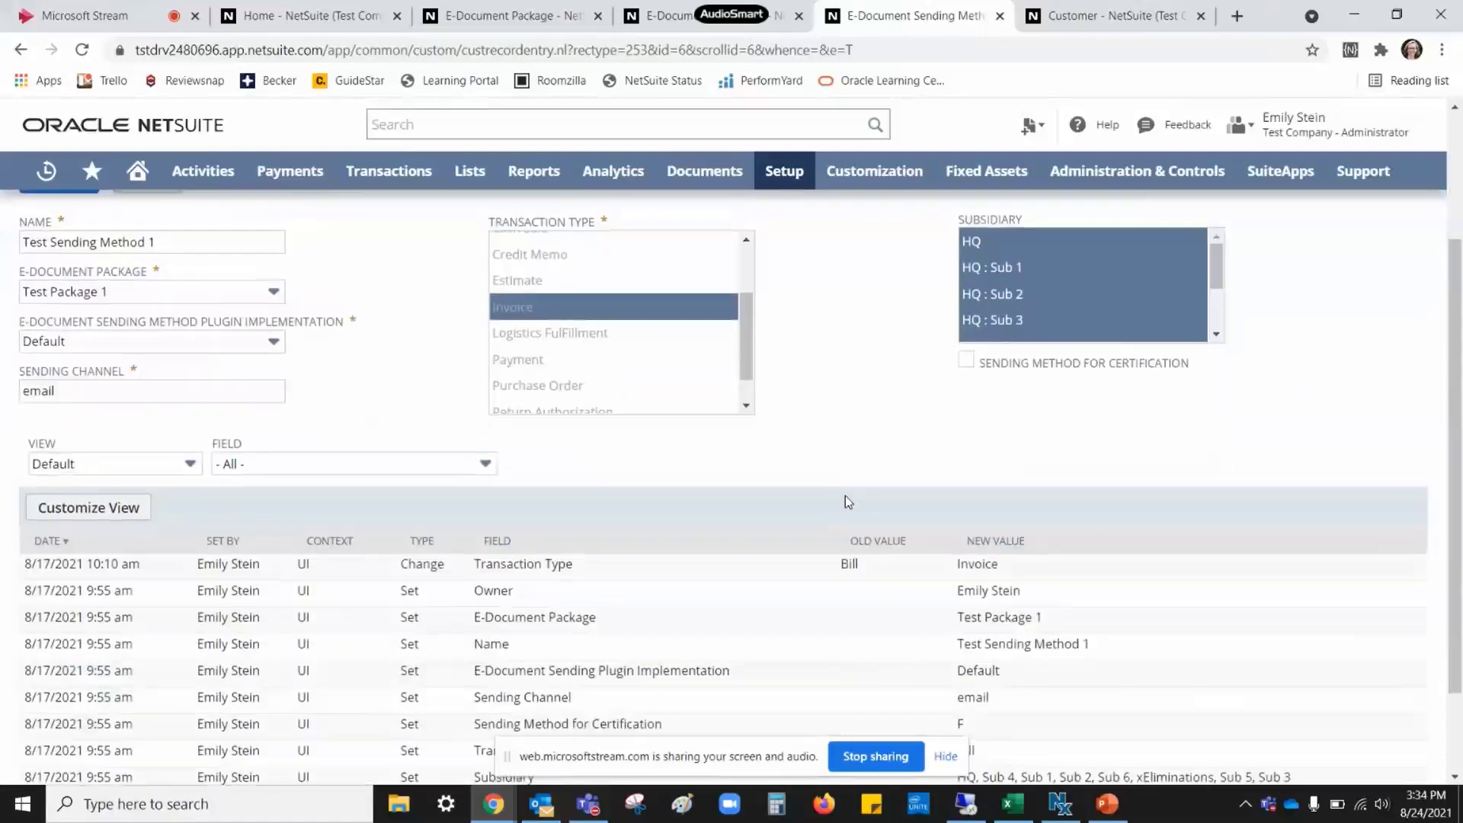
scroll(844, 496, up, 2)
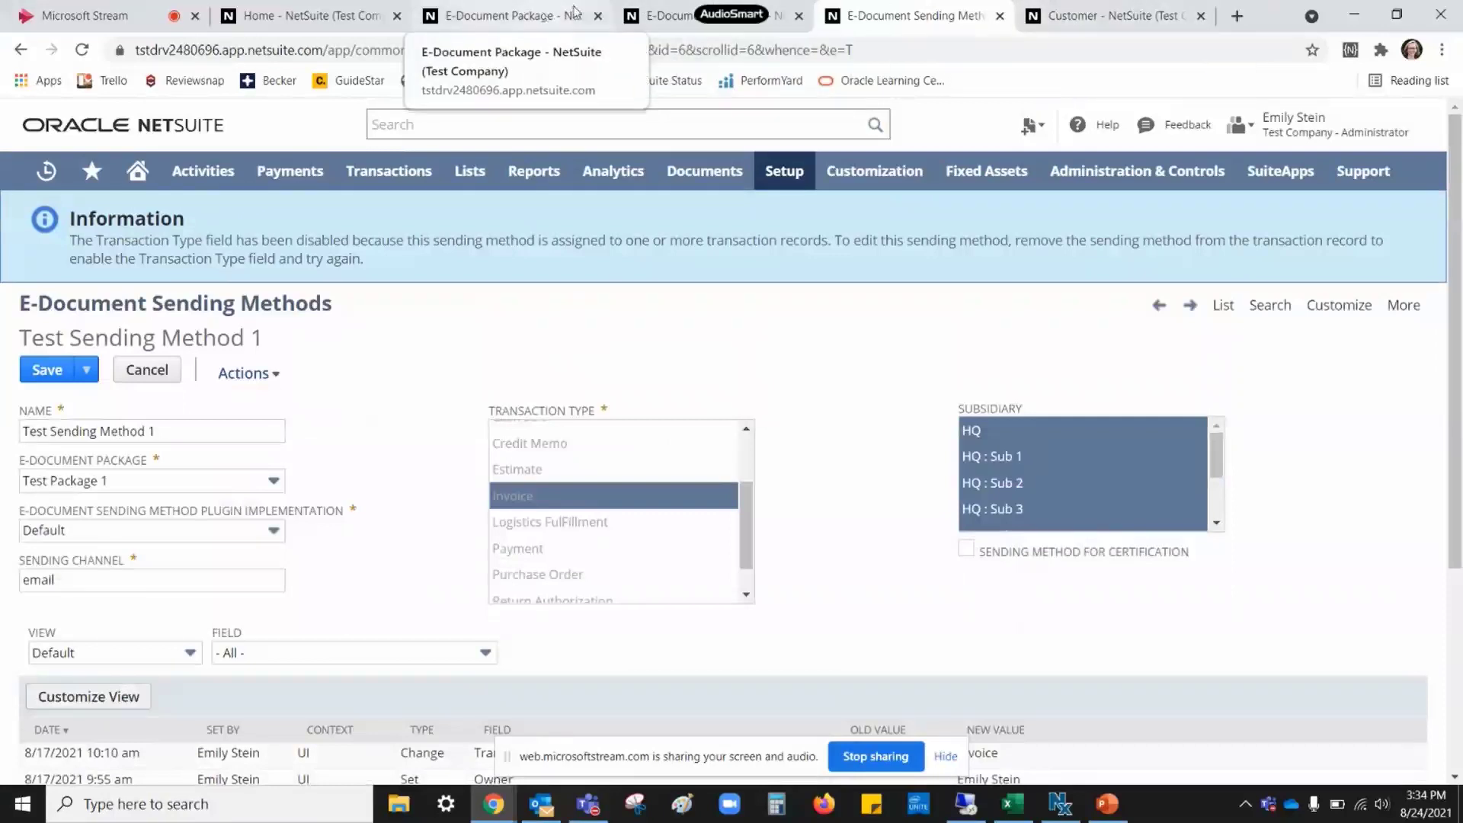
- Open the customer record Test Customer 1 for editing and display its e-document settings
click(1120, 14)
scroll(587, 373, up, 4)
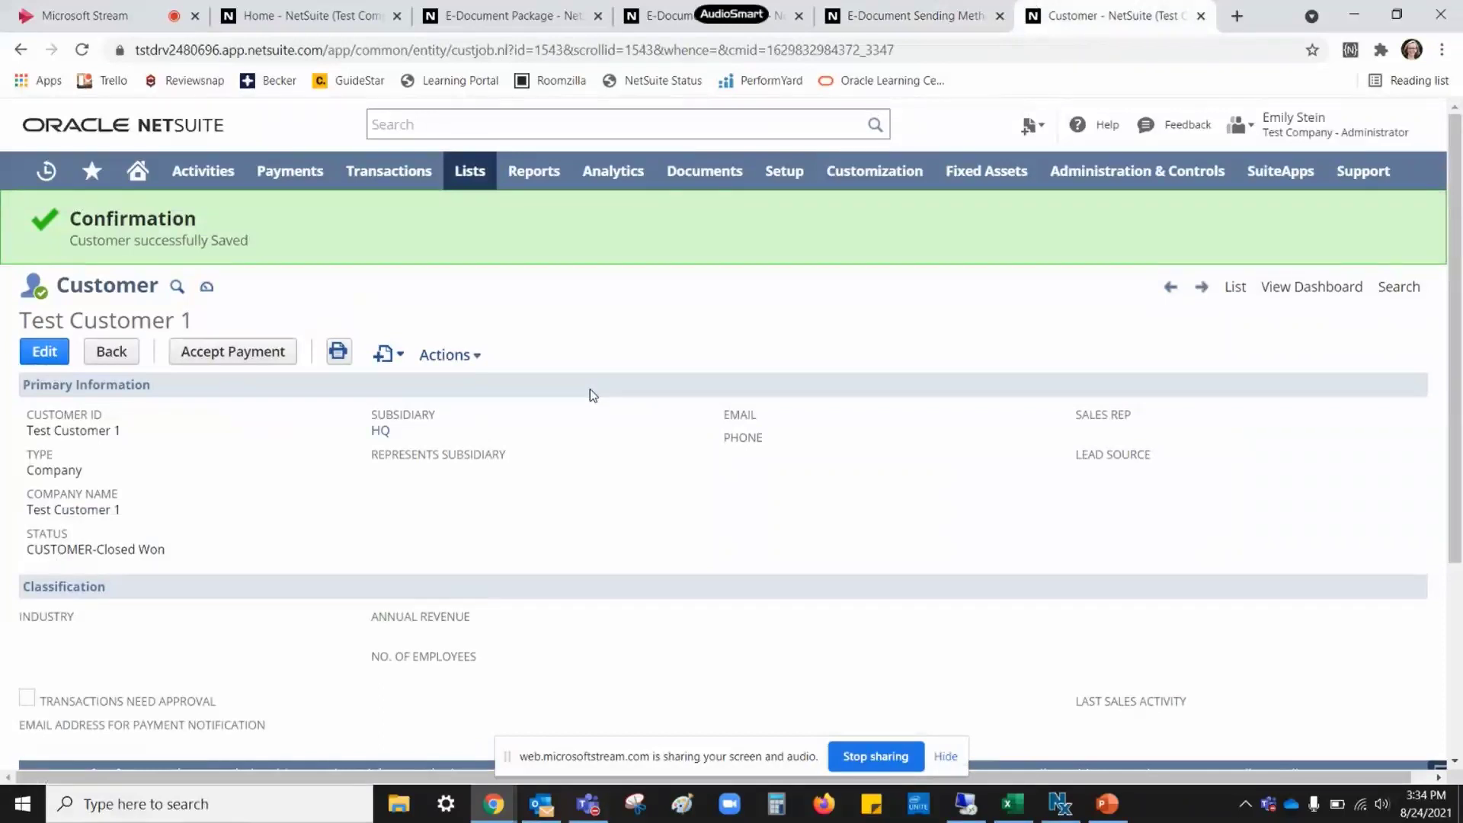
click(47, 353)
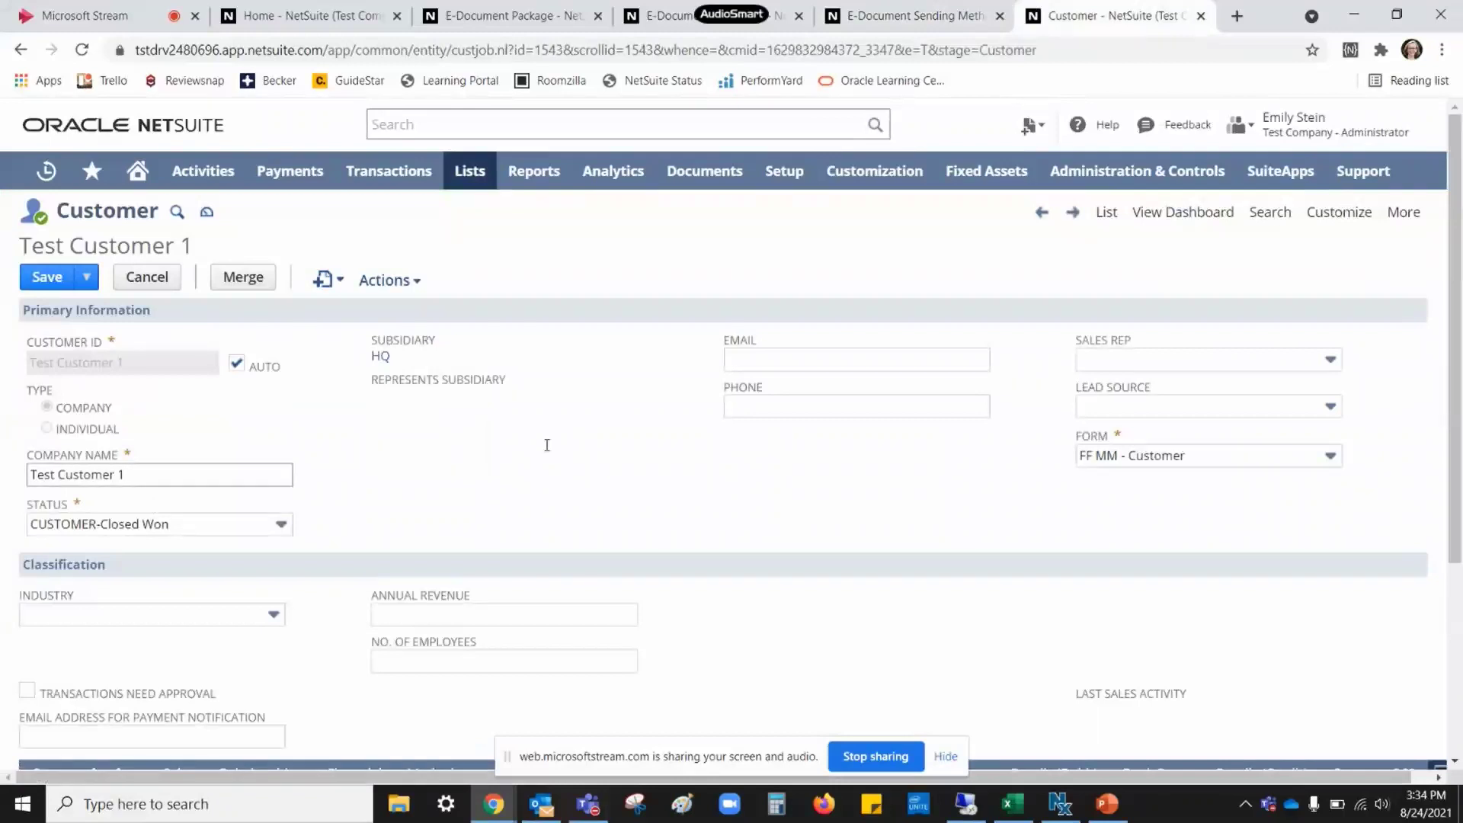
scroll(546, 445, down, 4)
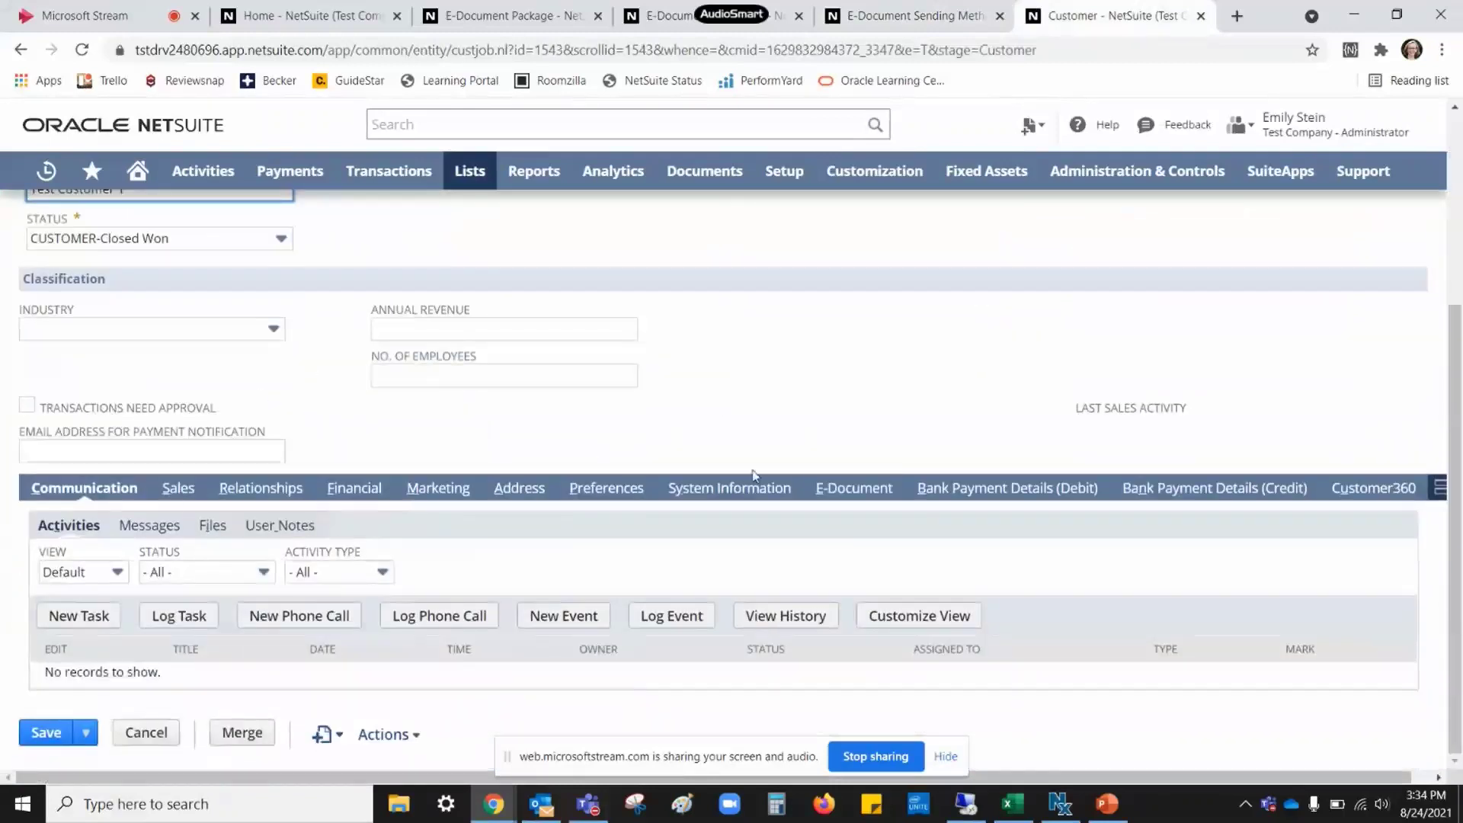
click(873, 501)
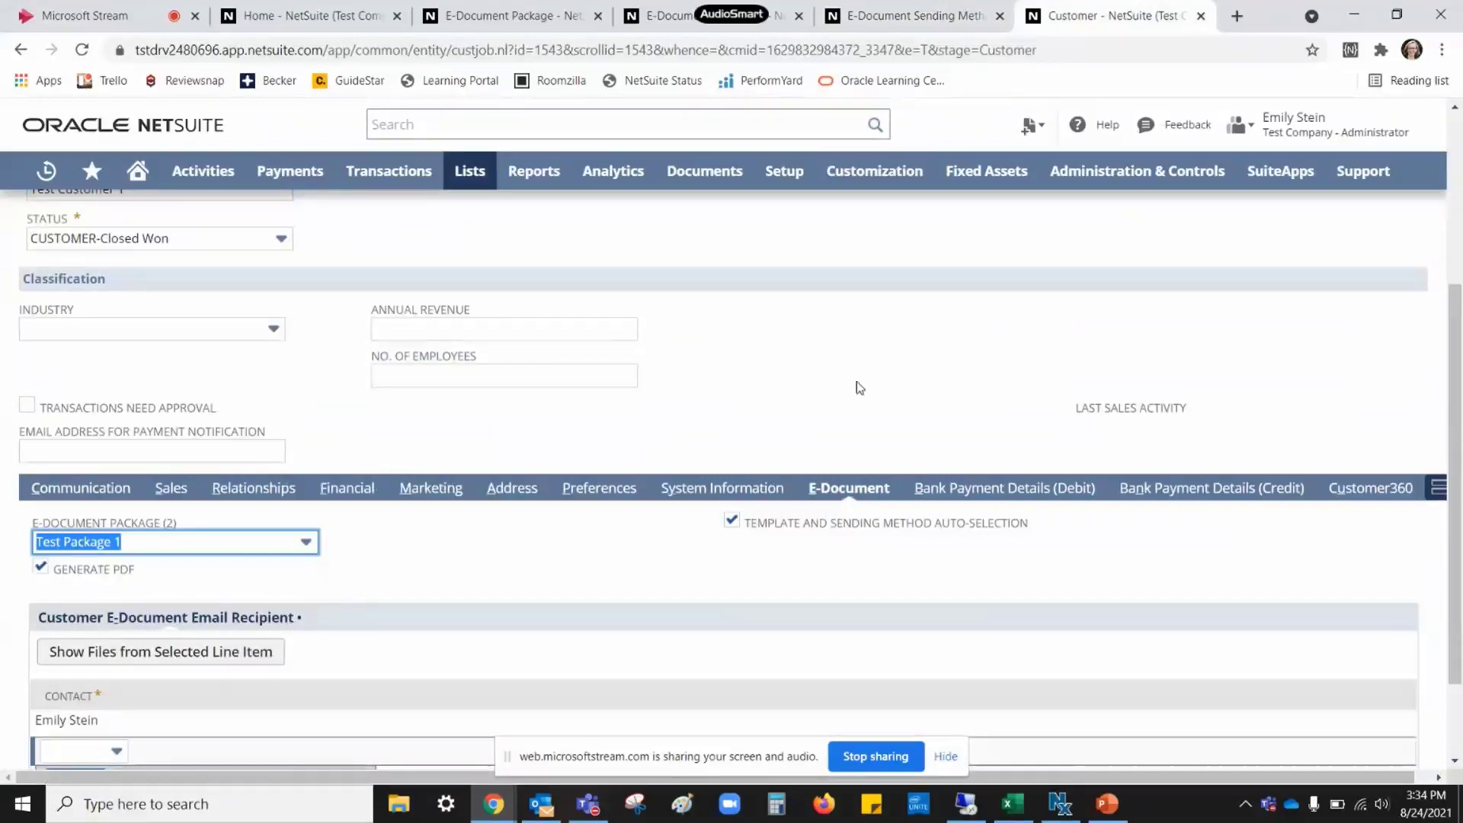
- Read the field help for the customer's Generate PDF option and review the e-document email recipient list
scroll(880, 404, up, 3)
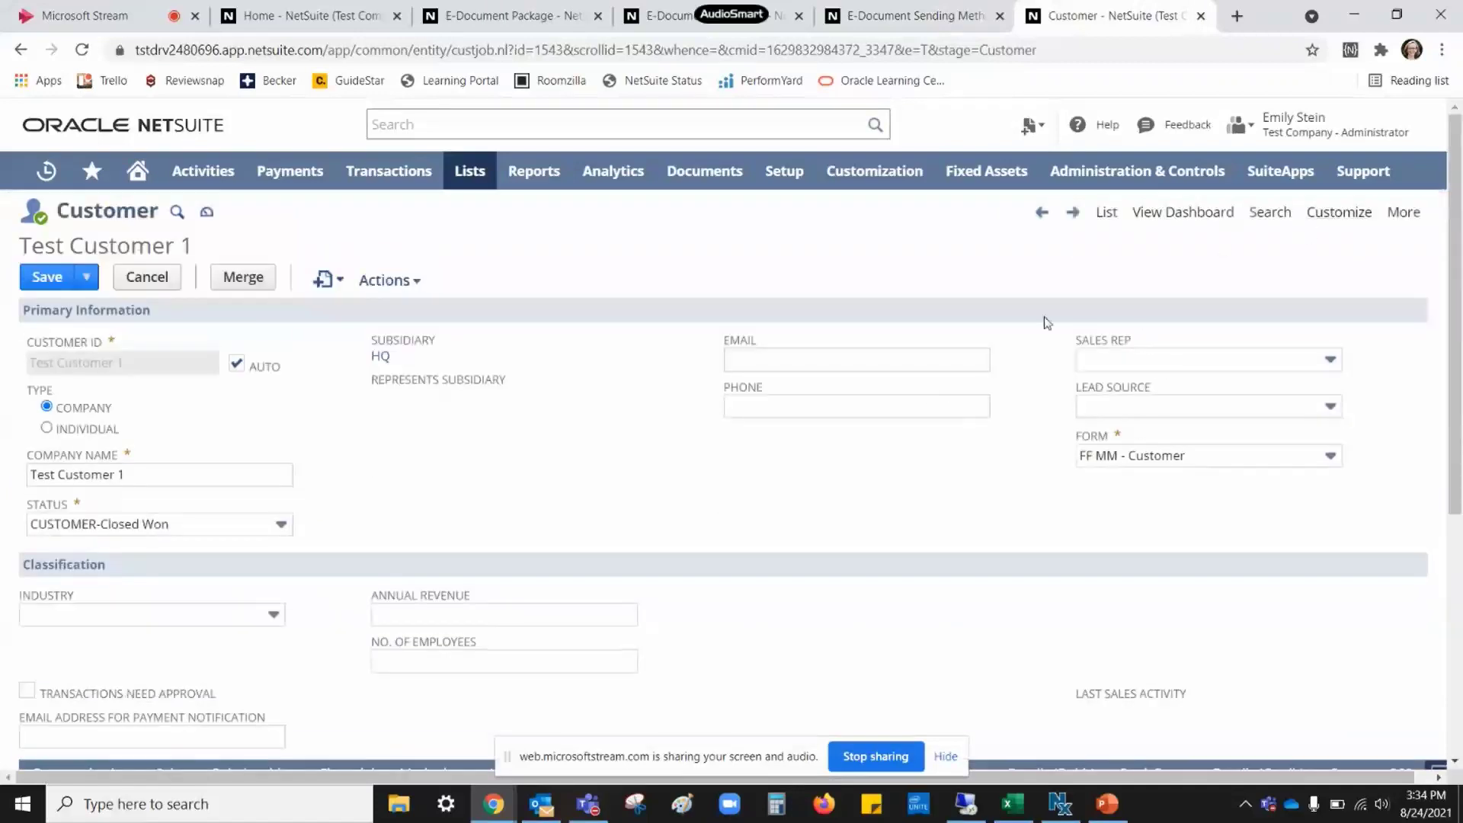
scroll(859, 533, down, 1)
scroll(859, 533, down, 3)
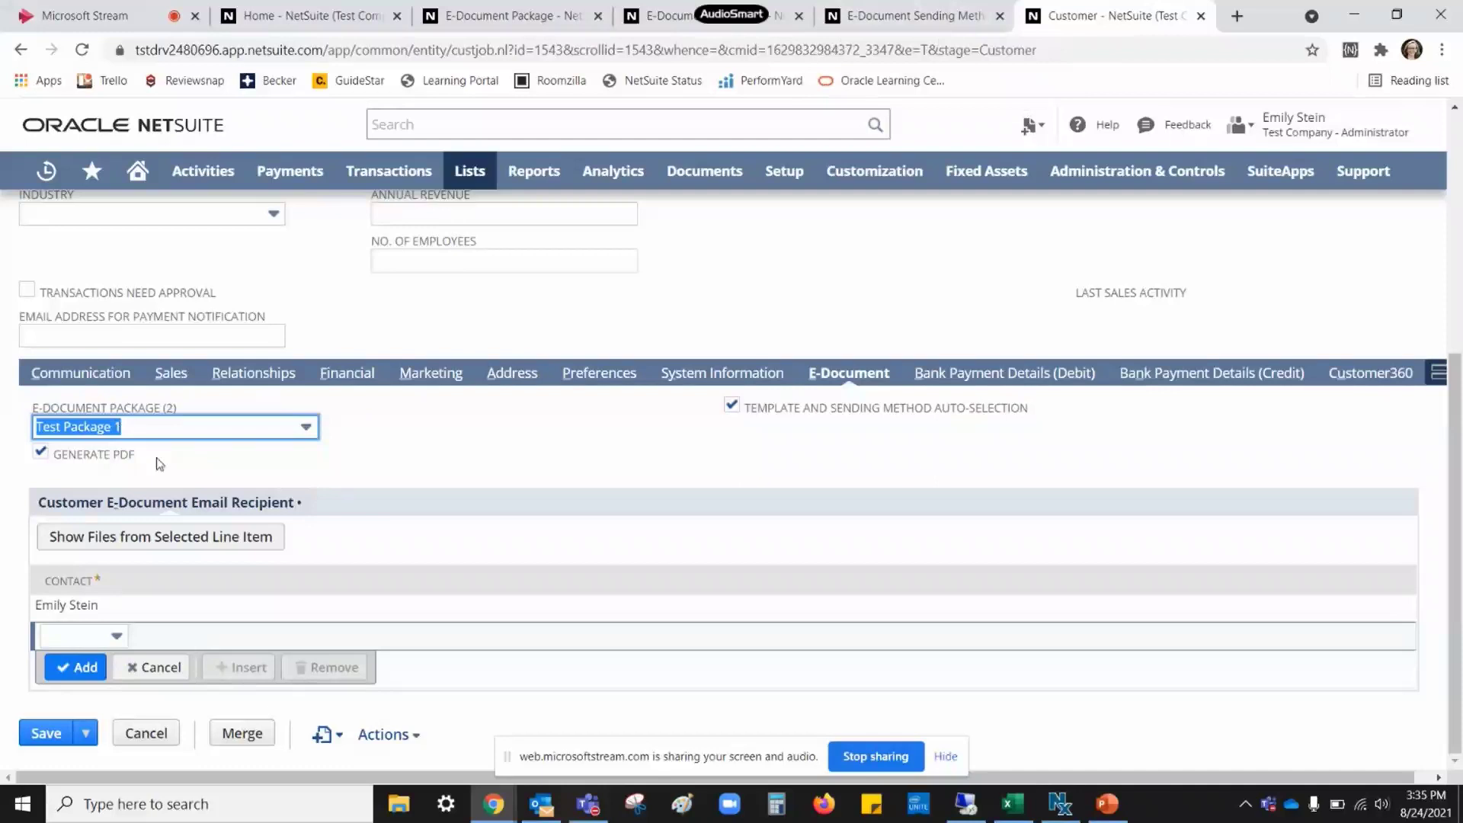
click(97, 457)
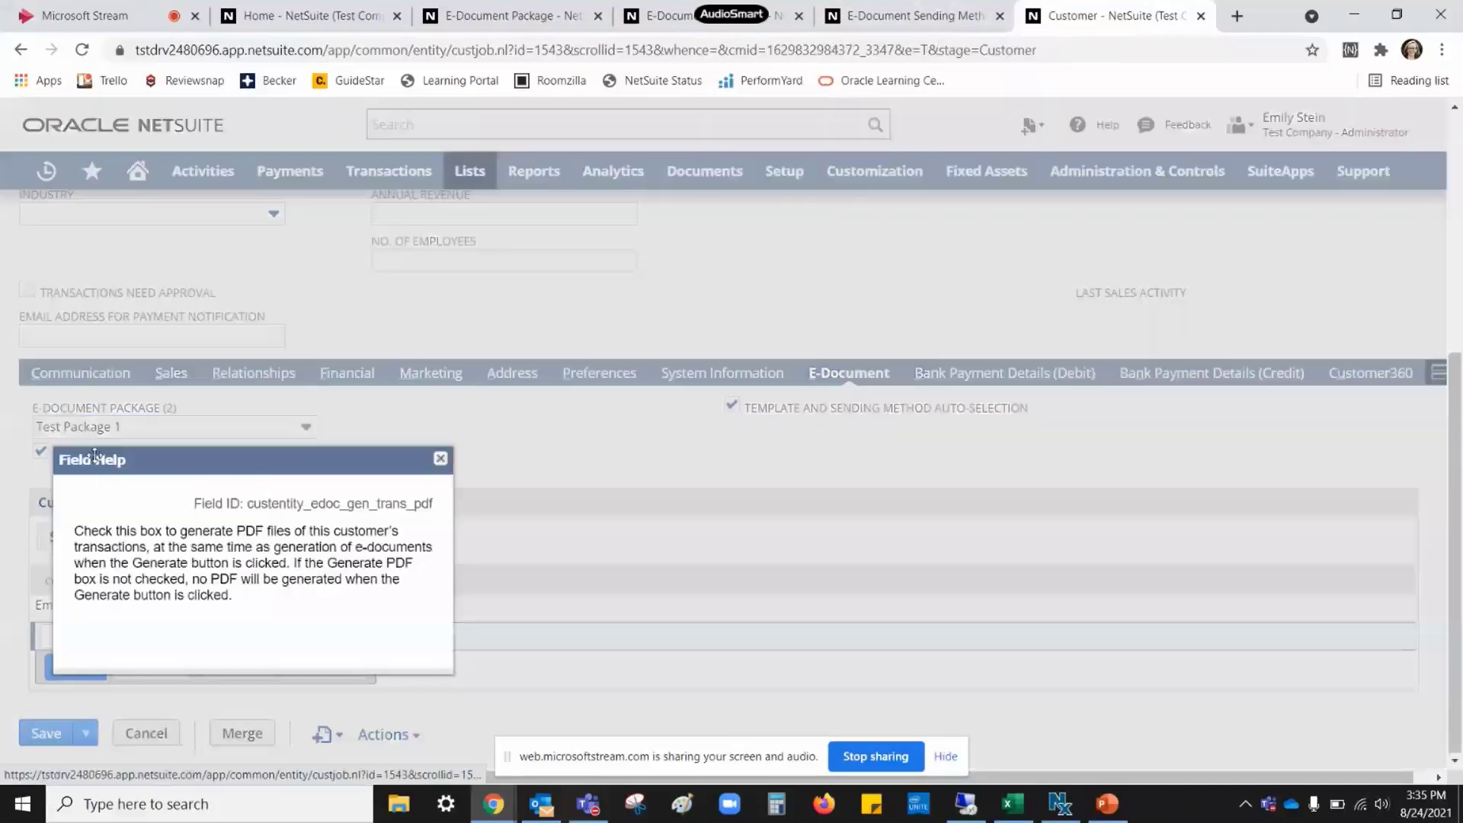
click(441, 459)
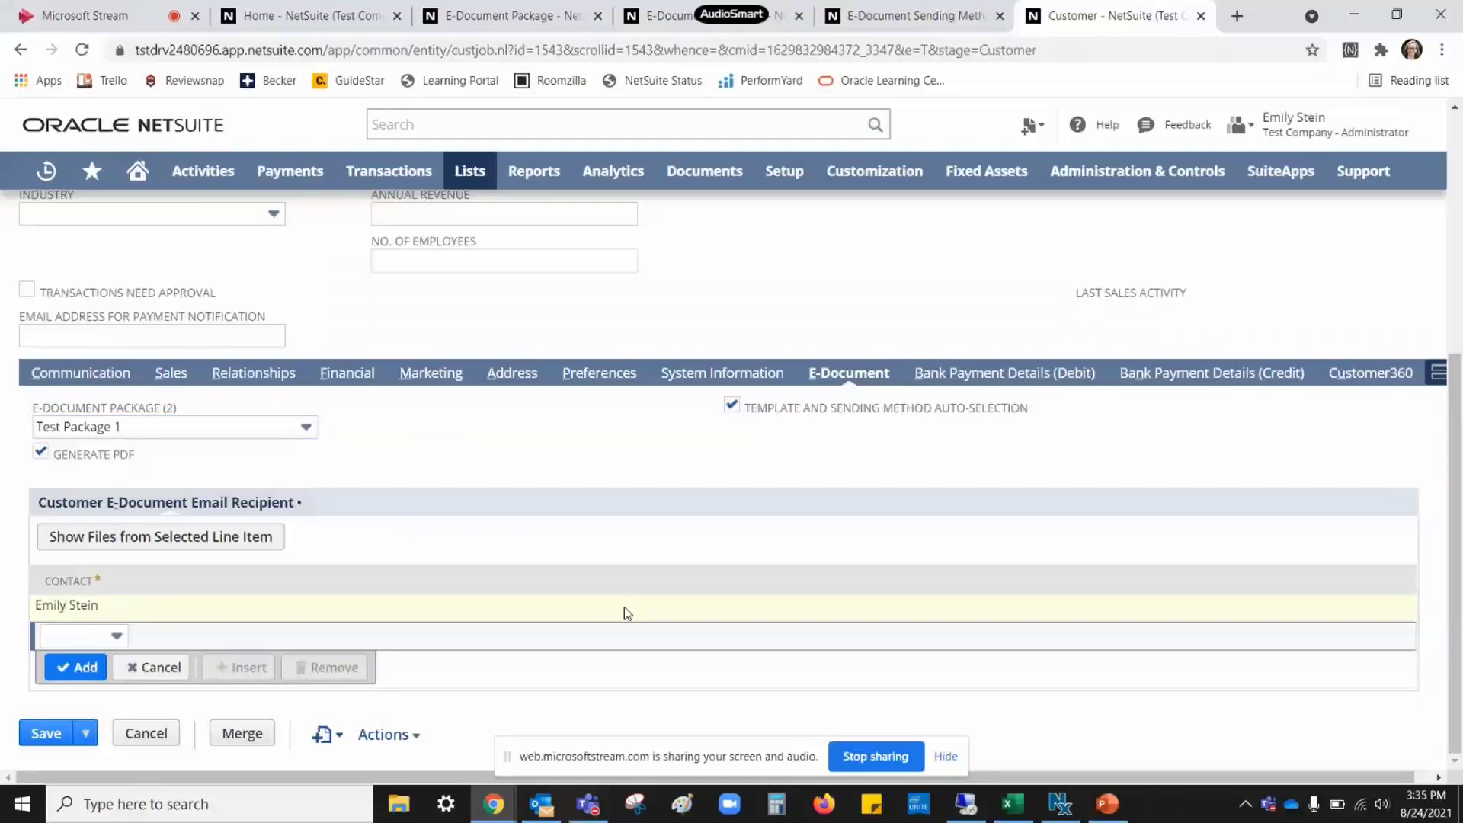
scroll(624, 606, up, 5)
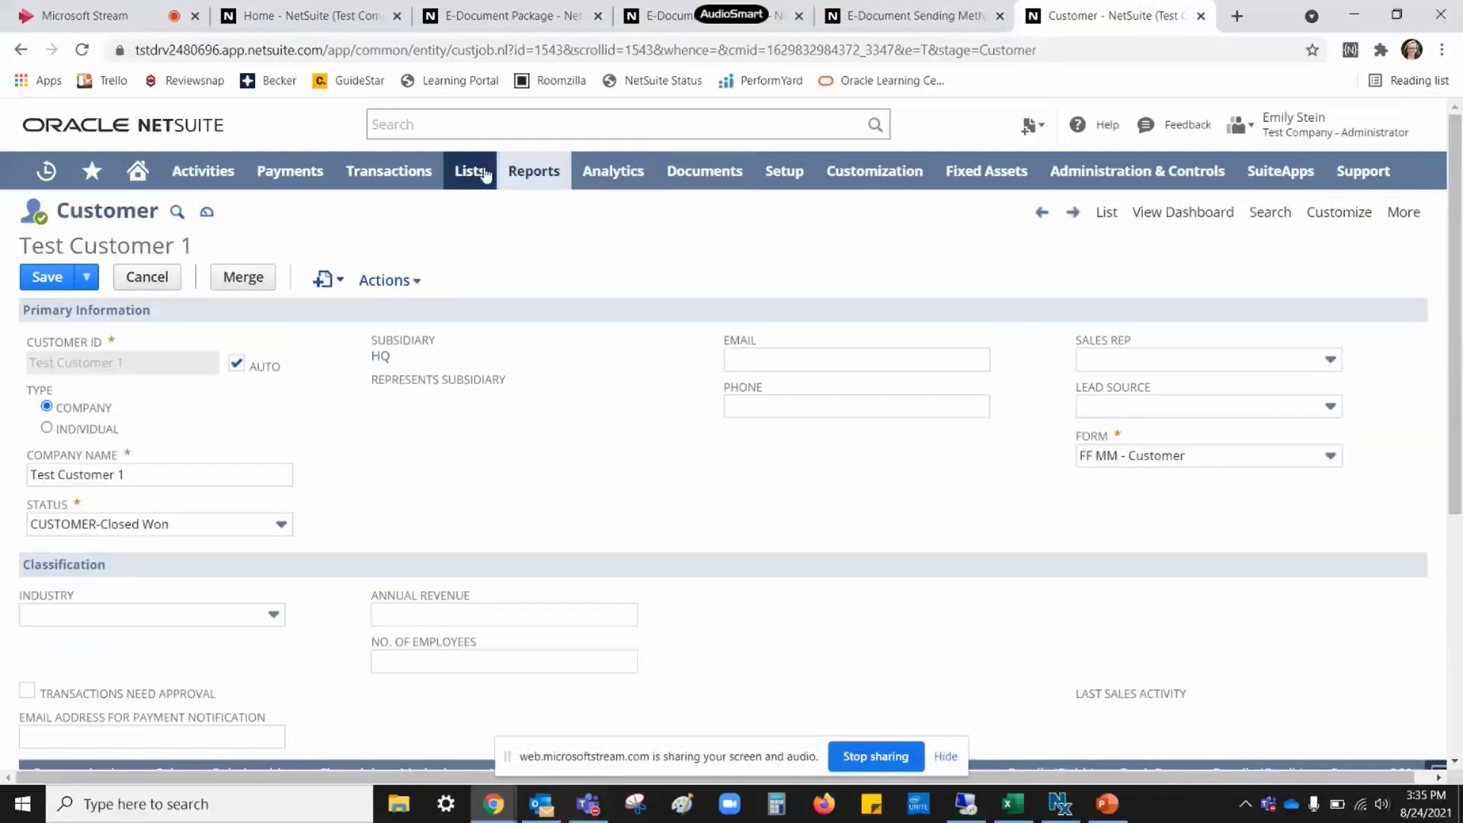
- Open a new blank invoice form in its own browser tab, keeping the customer record open
mouse_move(404, 176)
mouse_move(415, 361)
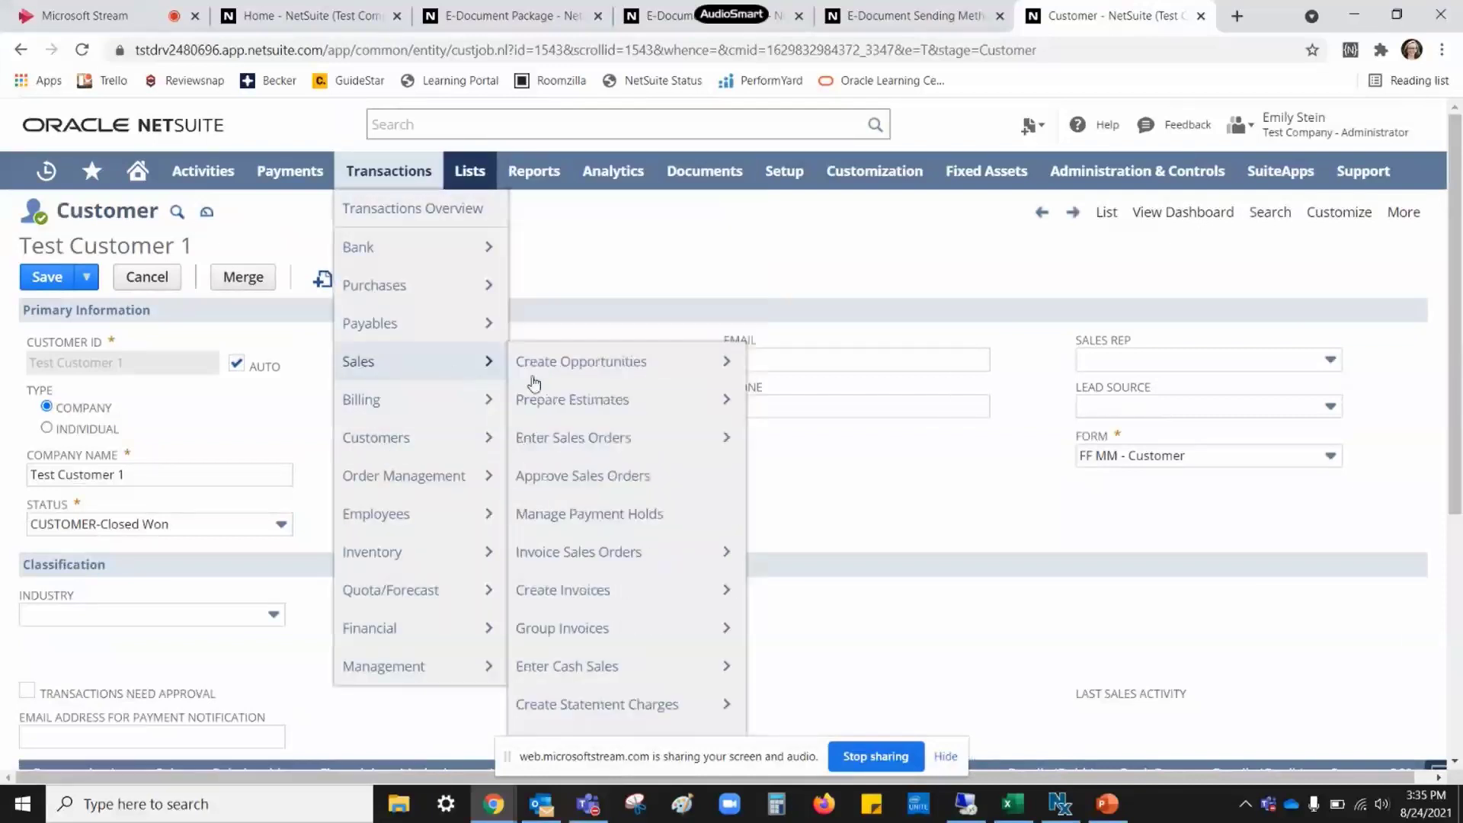
right_click(589, 598)
key(Escape)
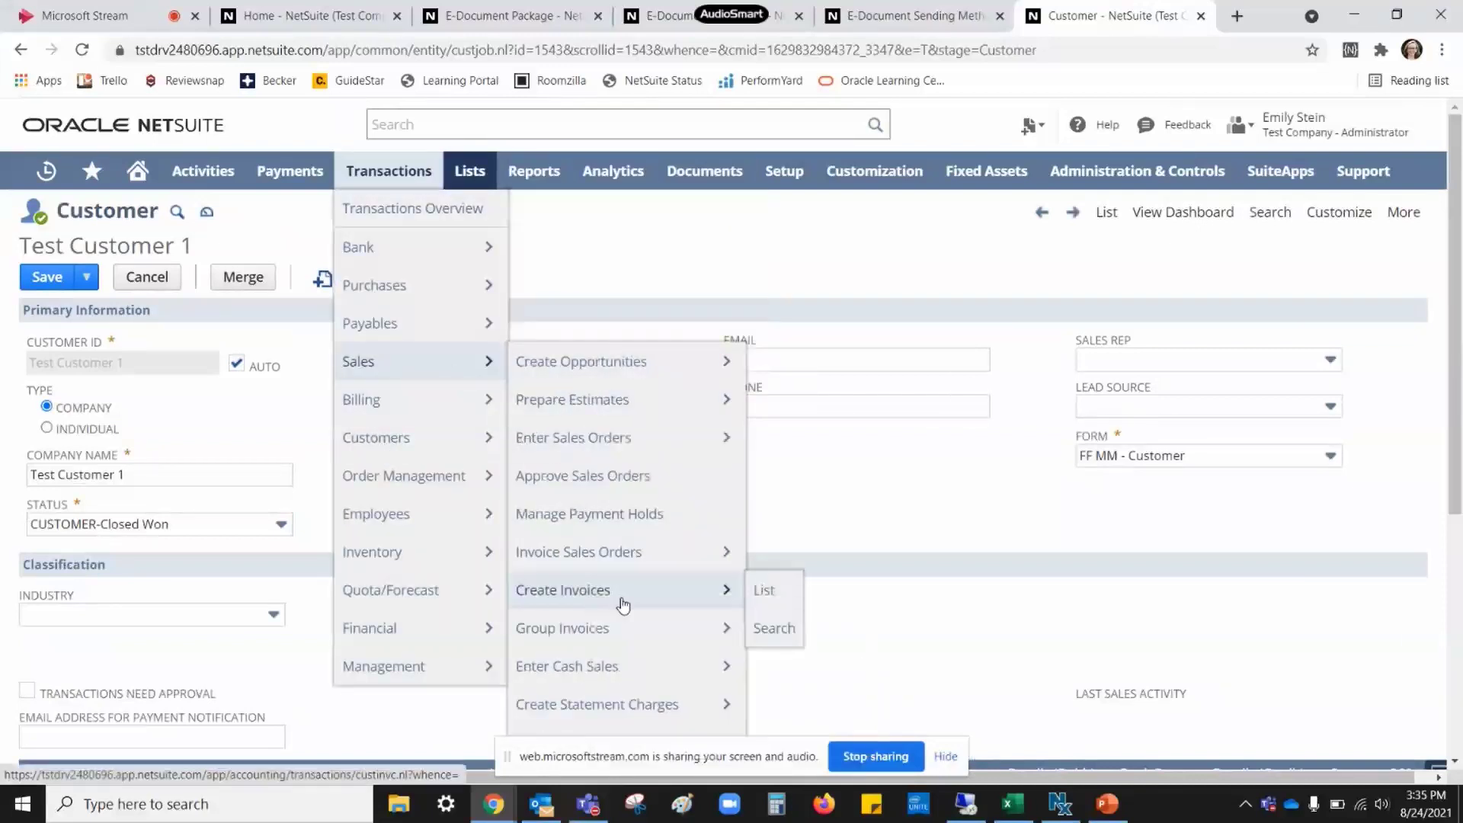
middle_click(622, 604)
click(1135, 14)
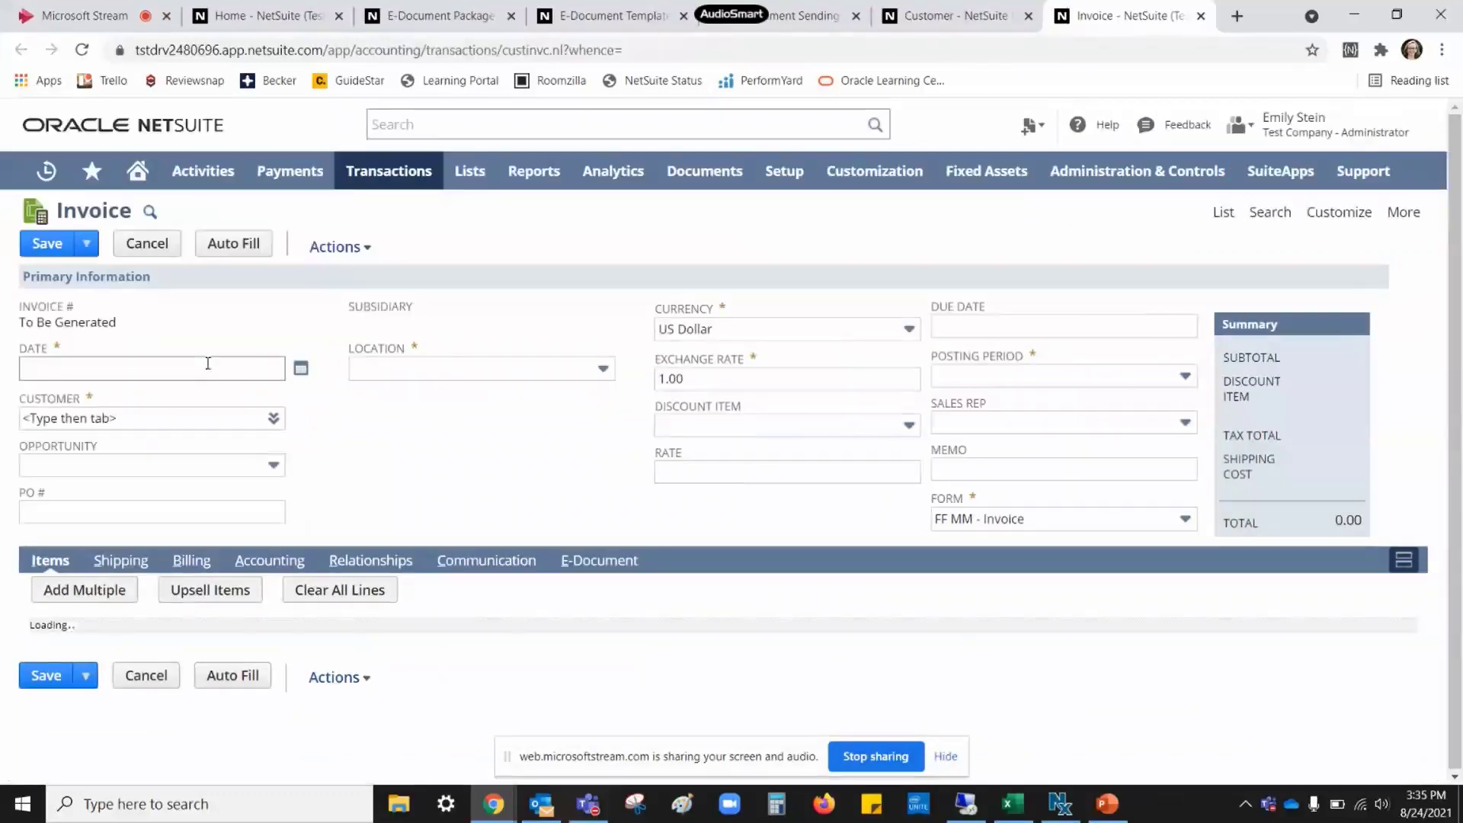
- Set the invoice's customer to Test Customer 1 and its location to Pittsburgh
click(138, 418)
text(test custom)
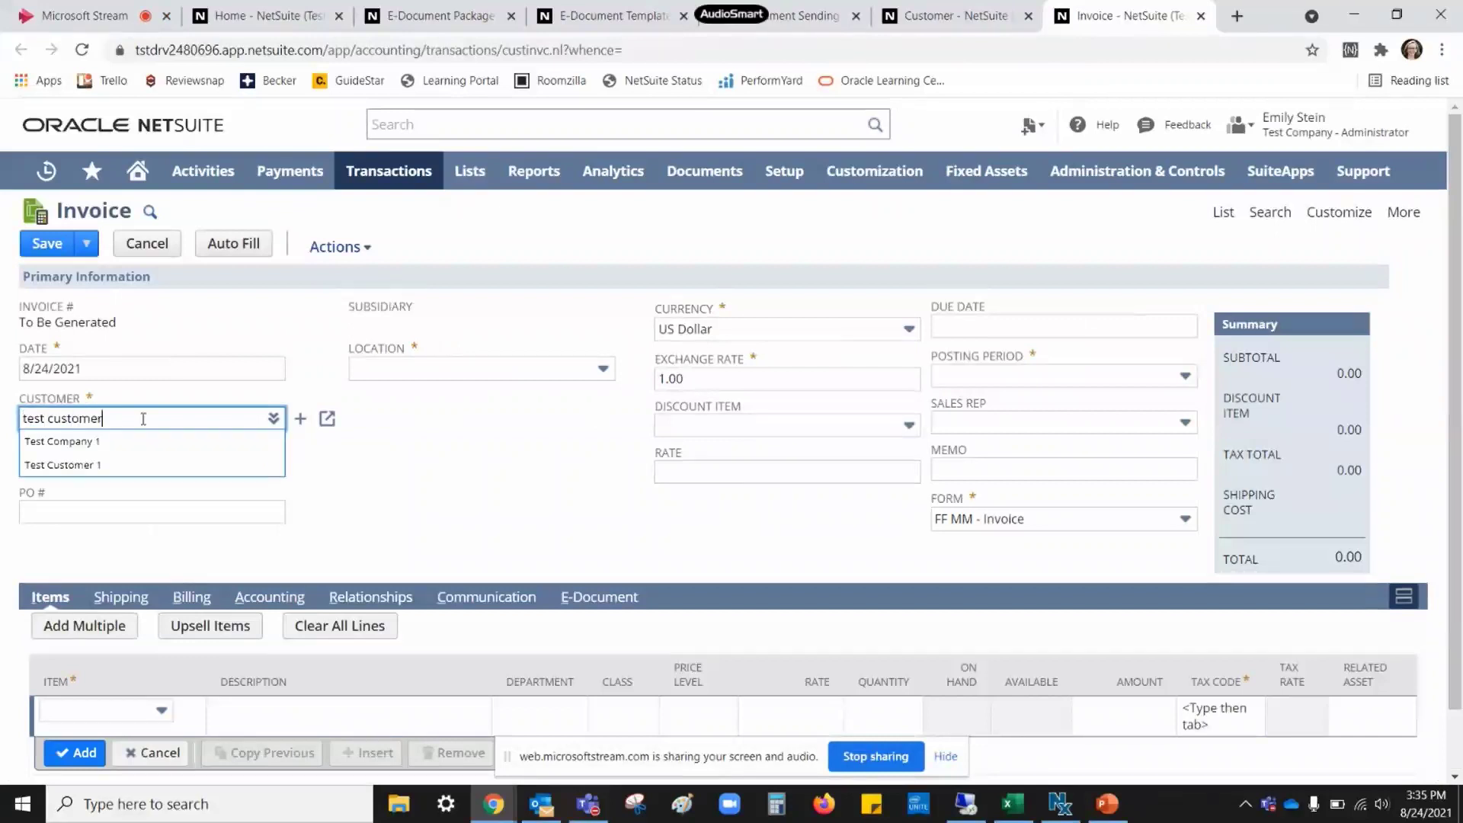
text(er)
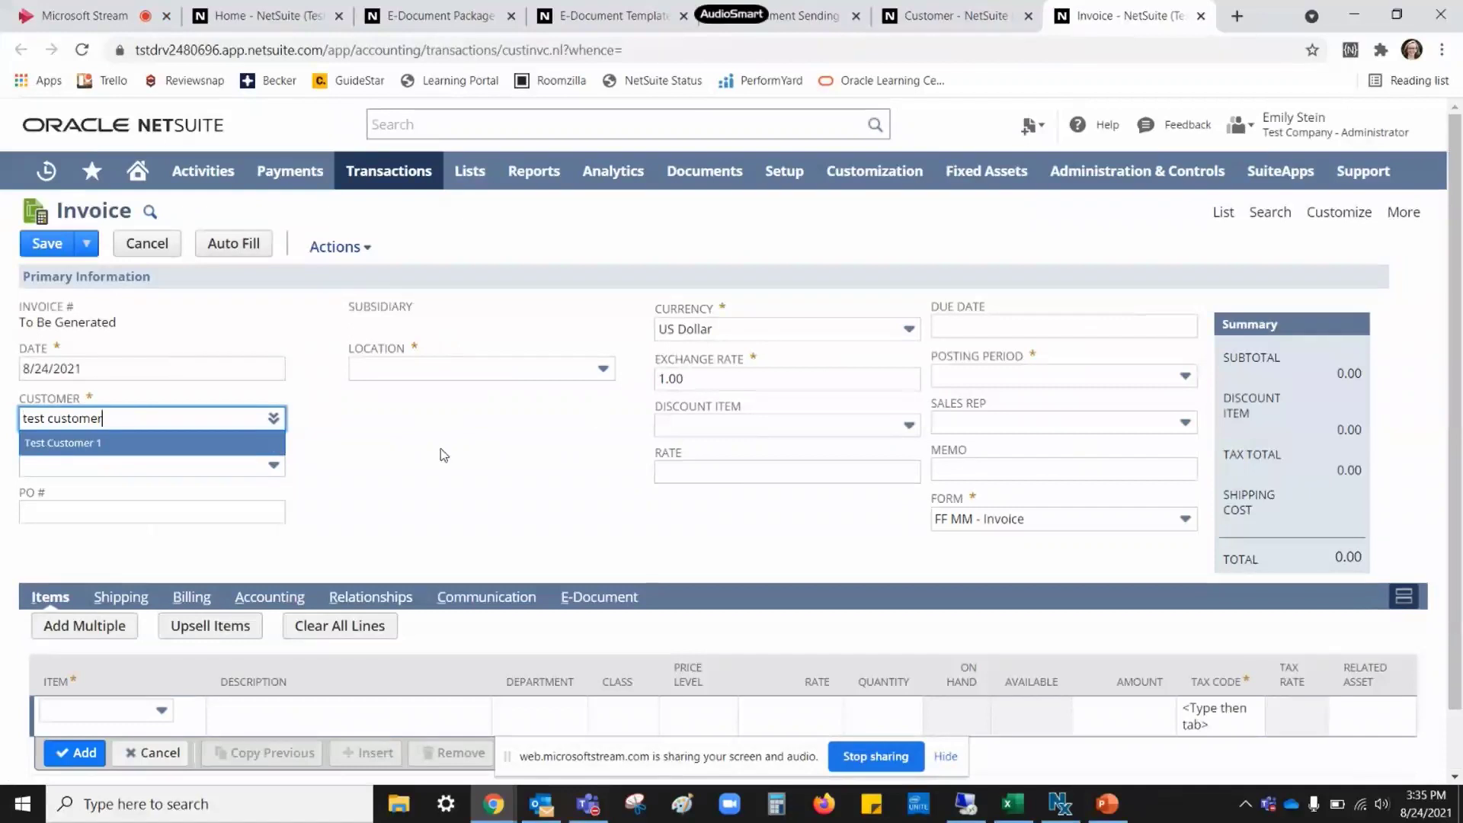
key(Tab)
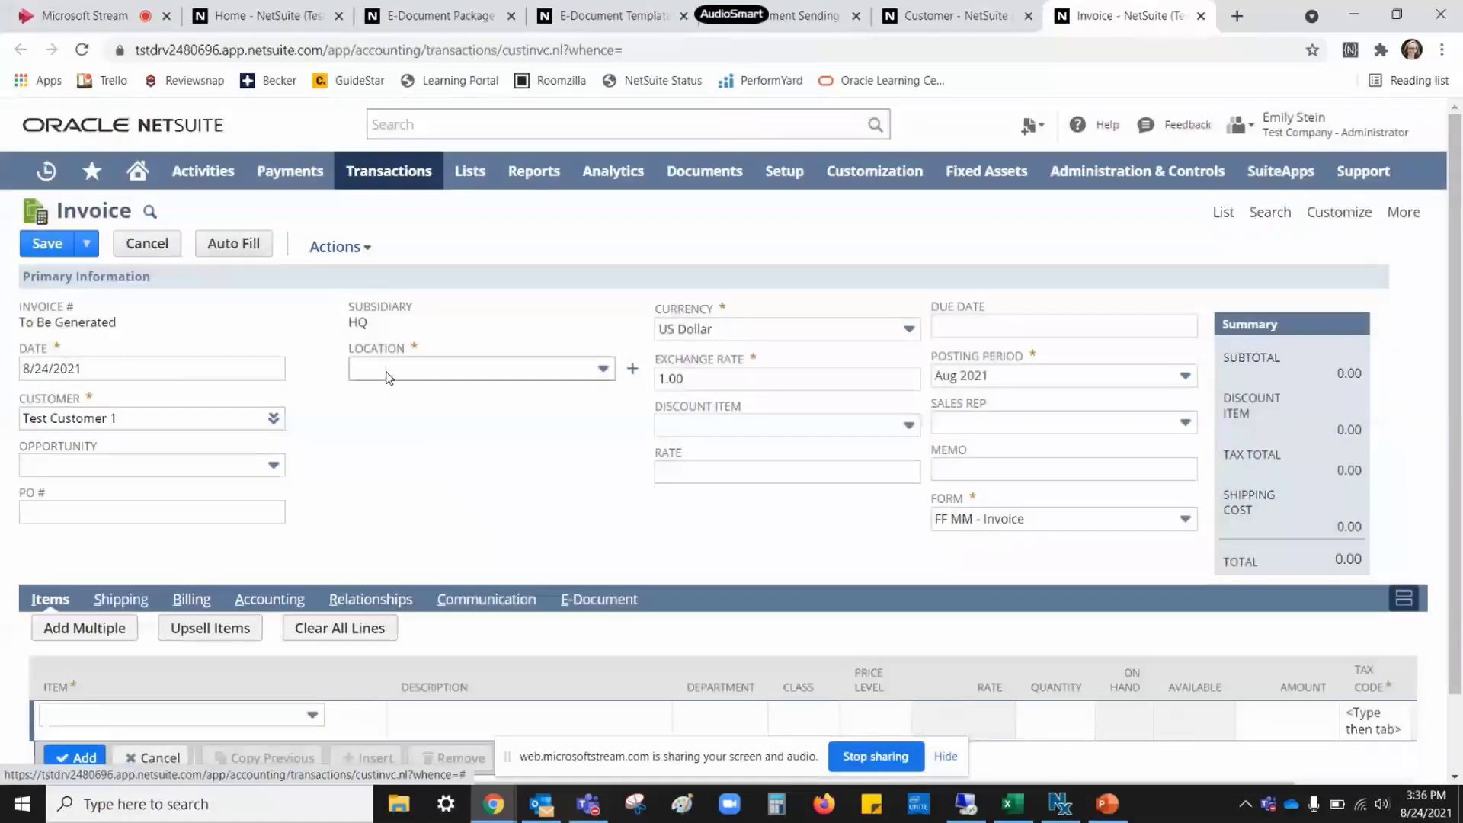
click(391, 366)
click(432, 473)
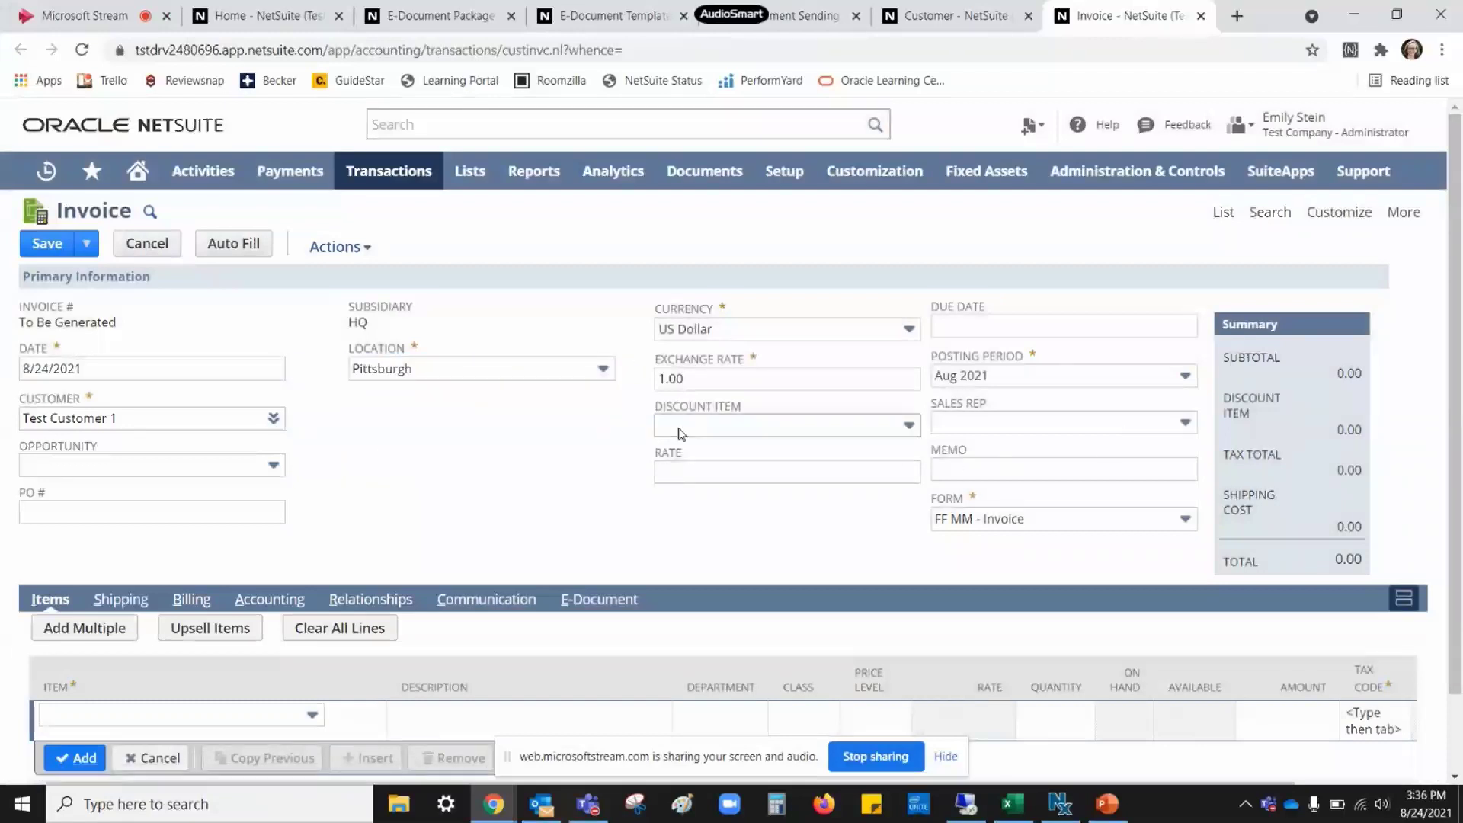
- Add the Dell 24" U2415 UltraSharp LED Monitor as an item line on the invoice, accepting the stock availability warning
scroll(495, 518, down, 2)
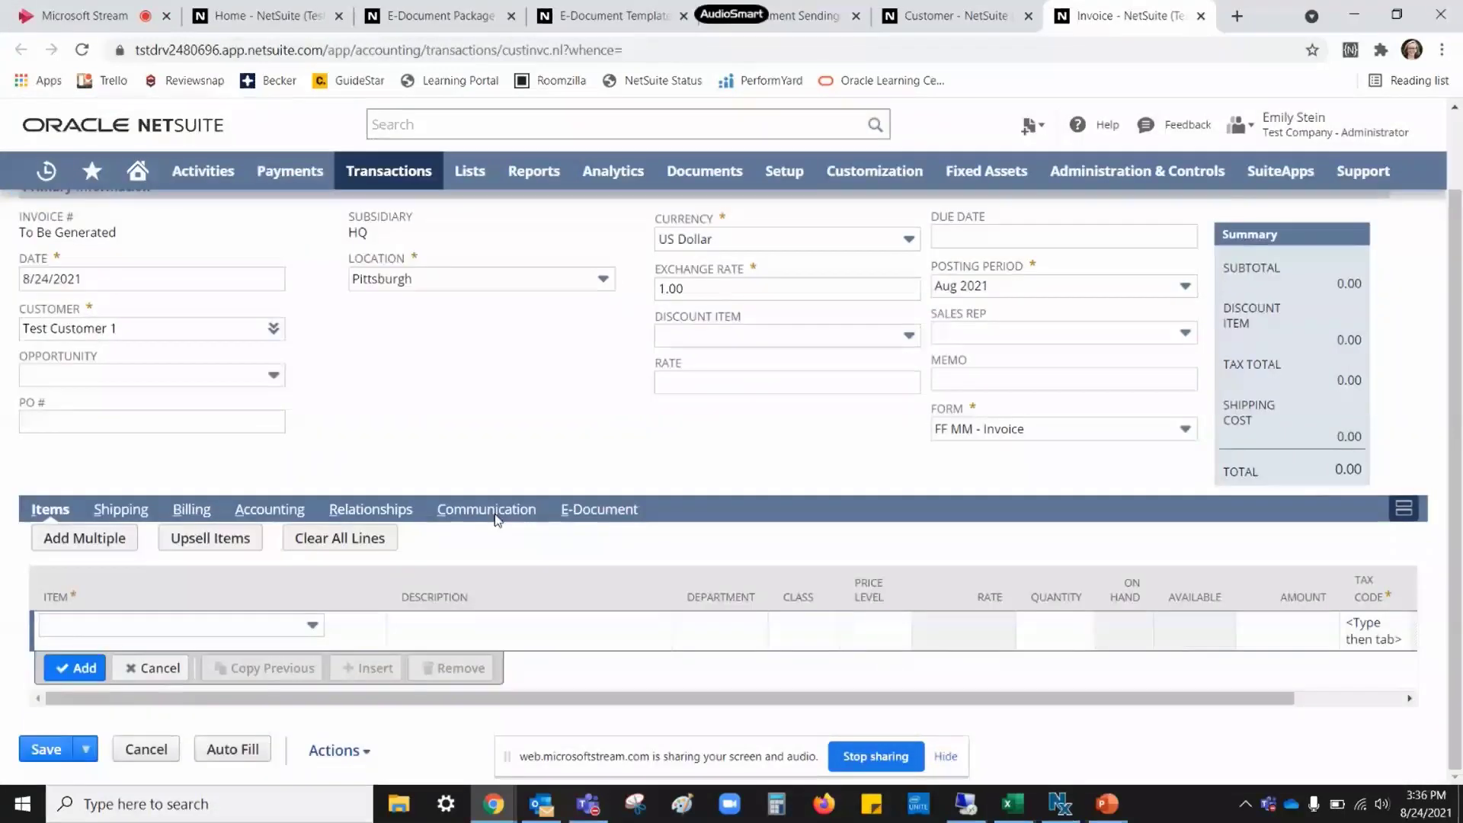
click(95, 624)
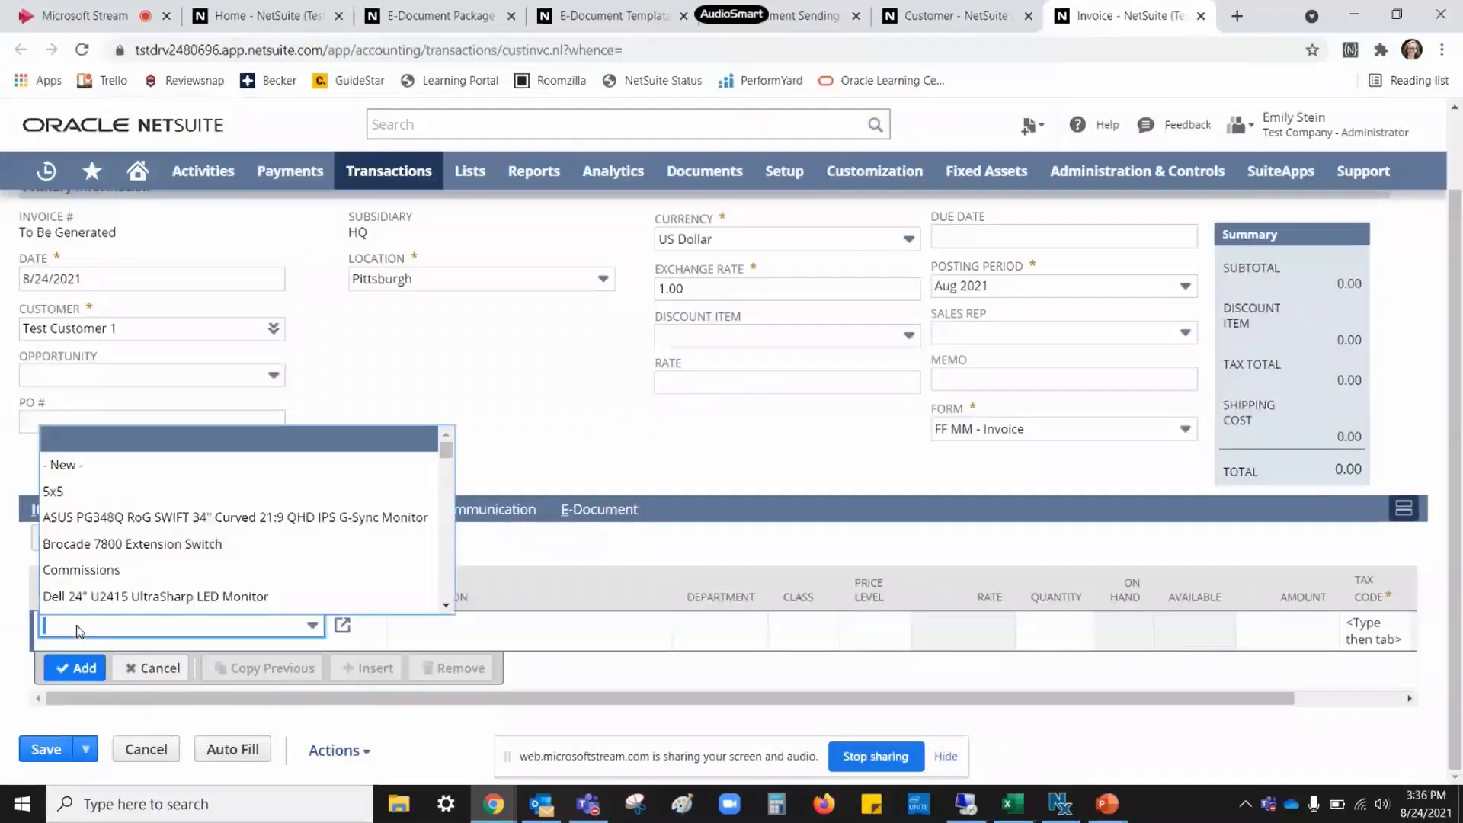
click(111, 597)
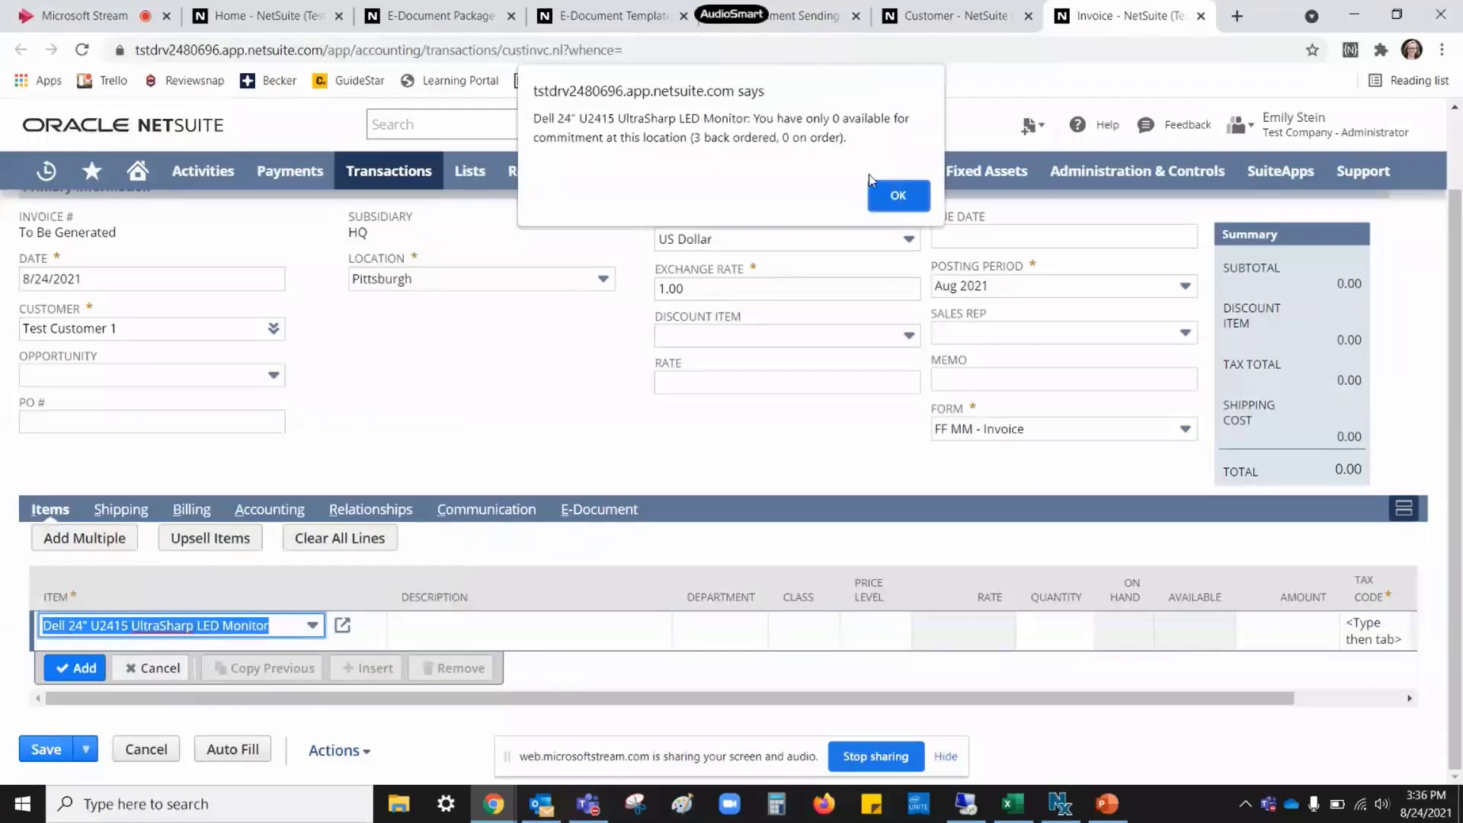
click(898, 196)
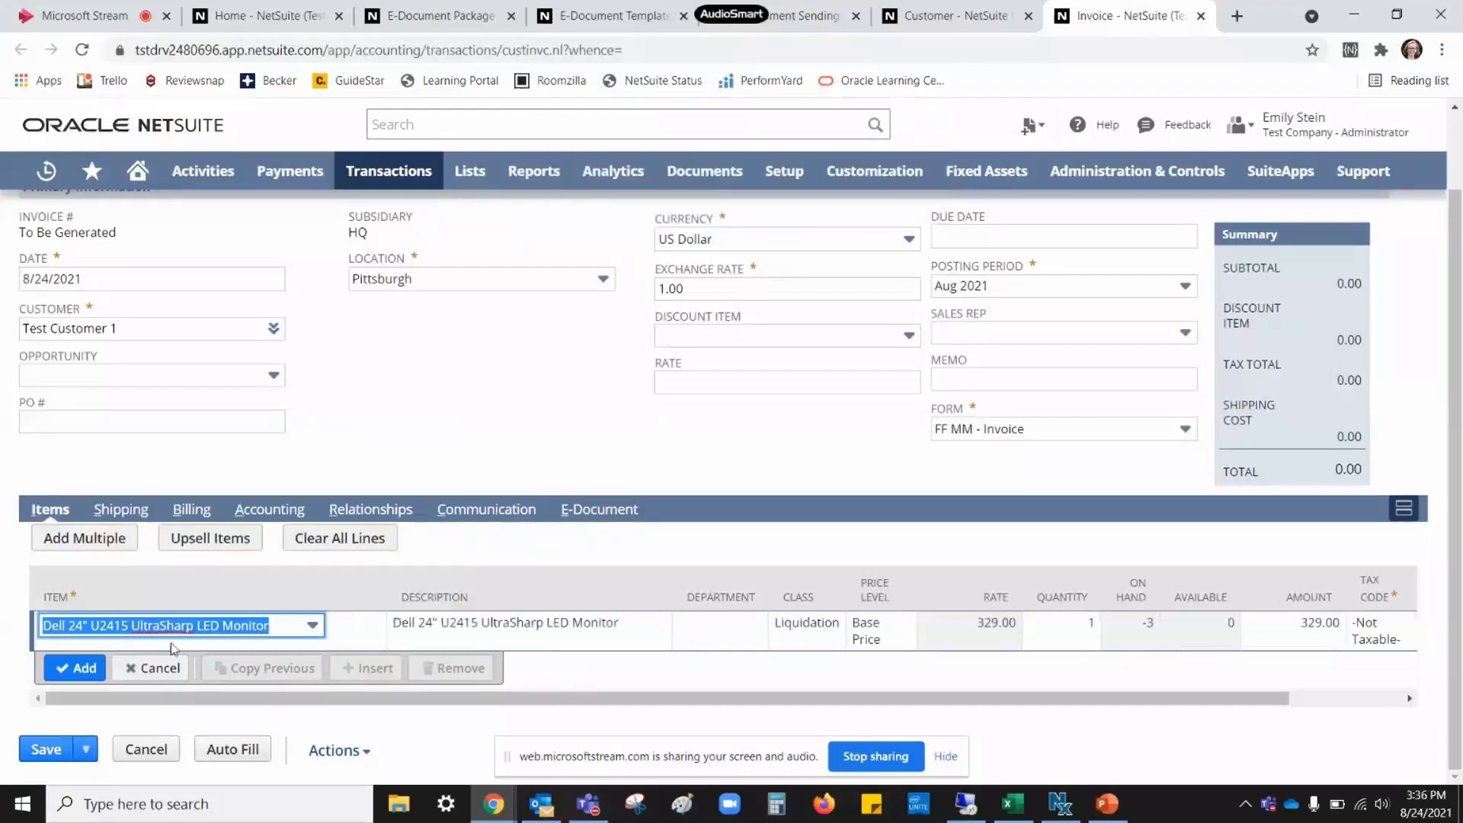
click(75, 667)
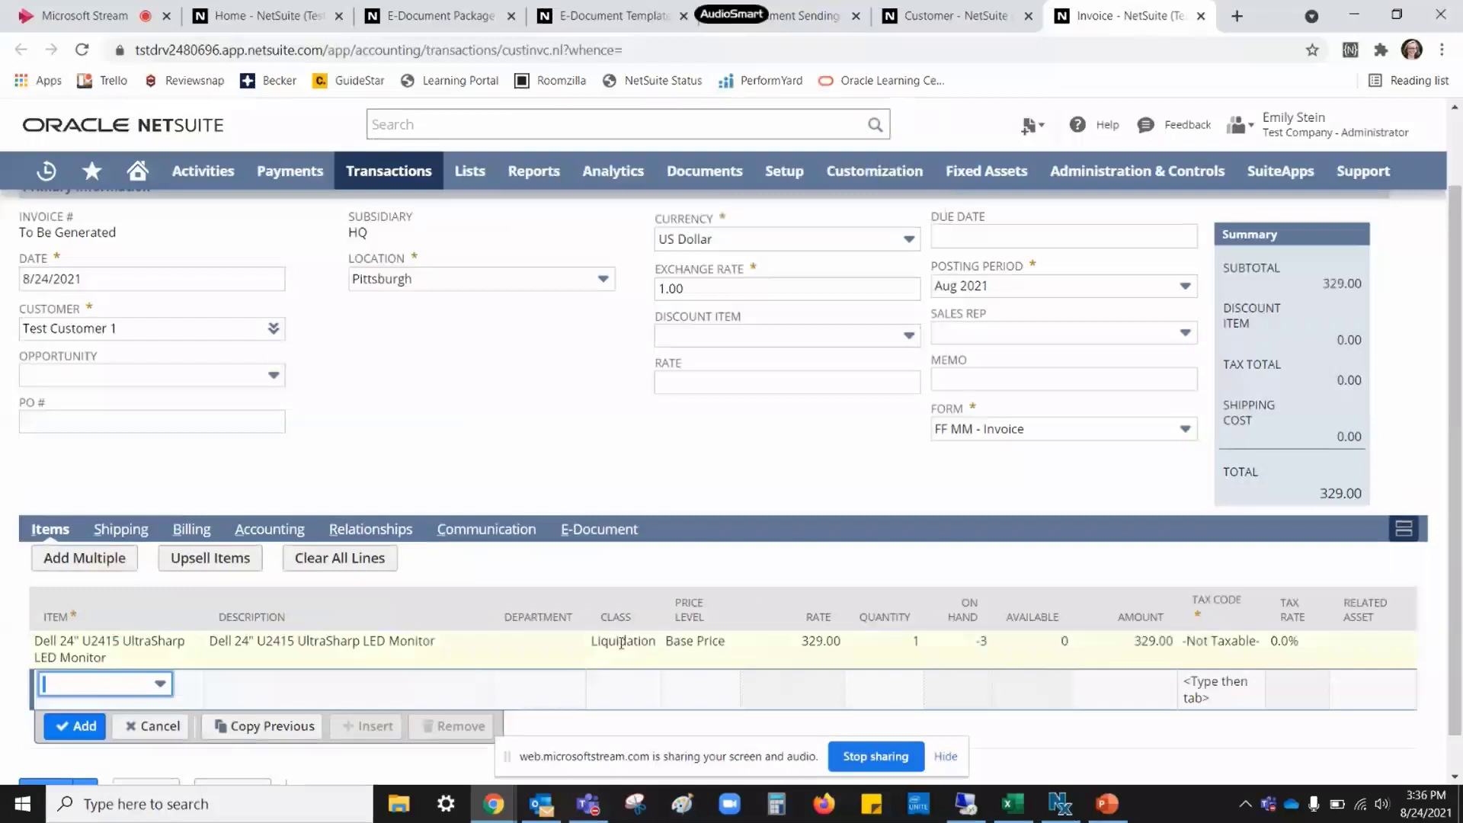
- Review the new invoice's e-document template, sending method and Generate PDF option
scroll(622, 642, down, 1)
scroll(651, 624, up, 3)
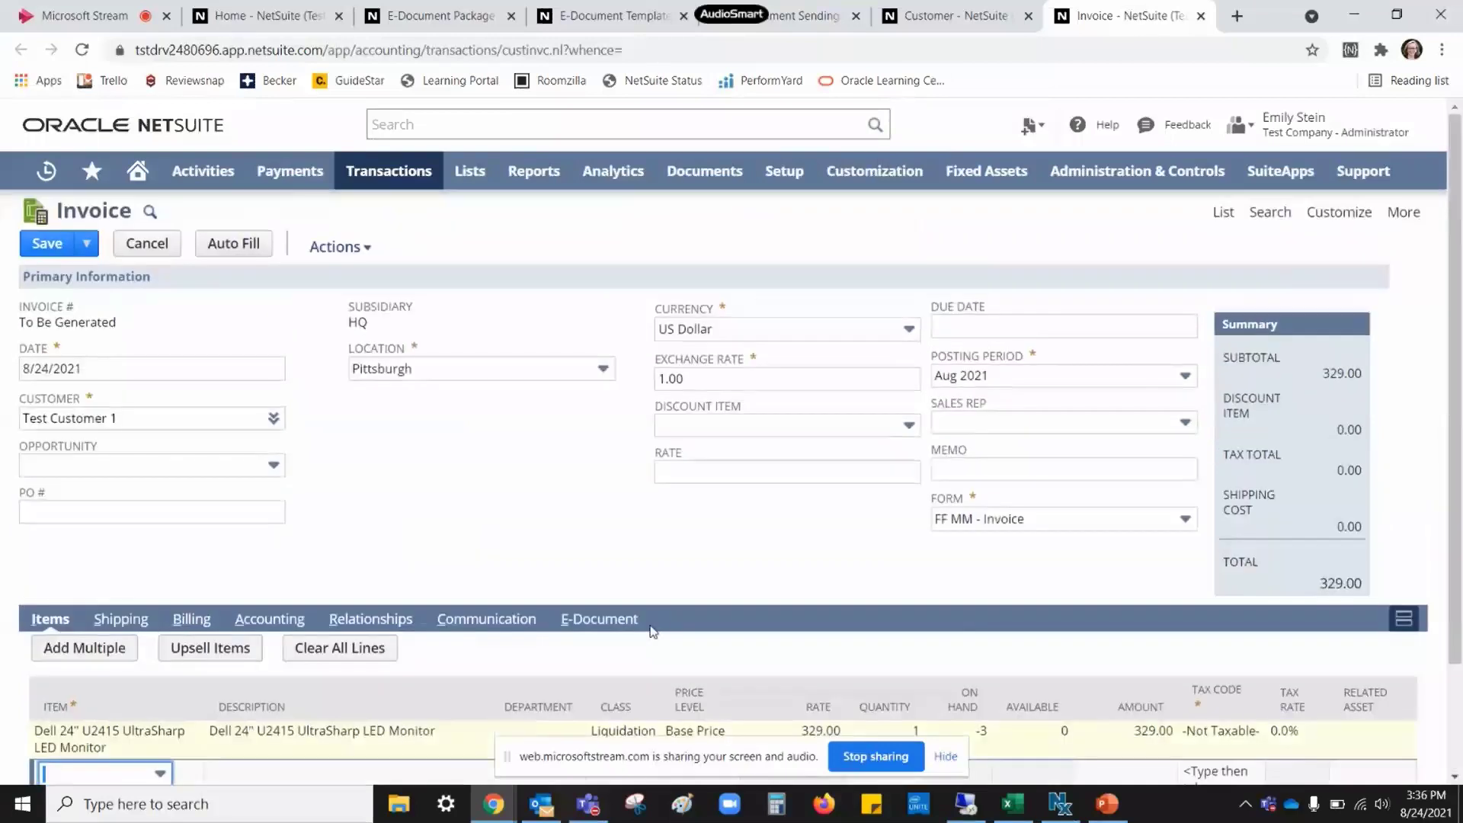
click(570, 620)
scroll(511, 538, down, 1)
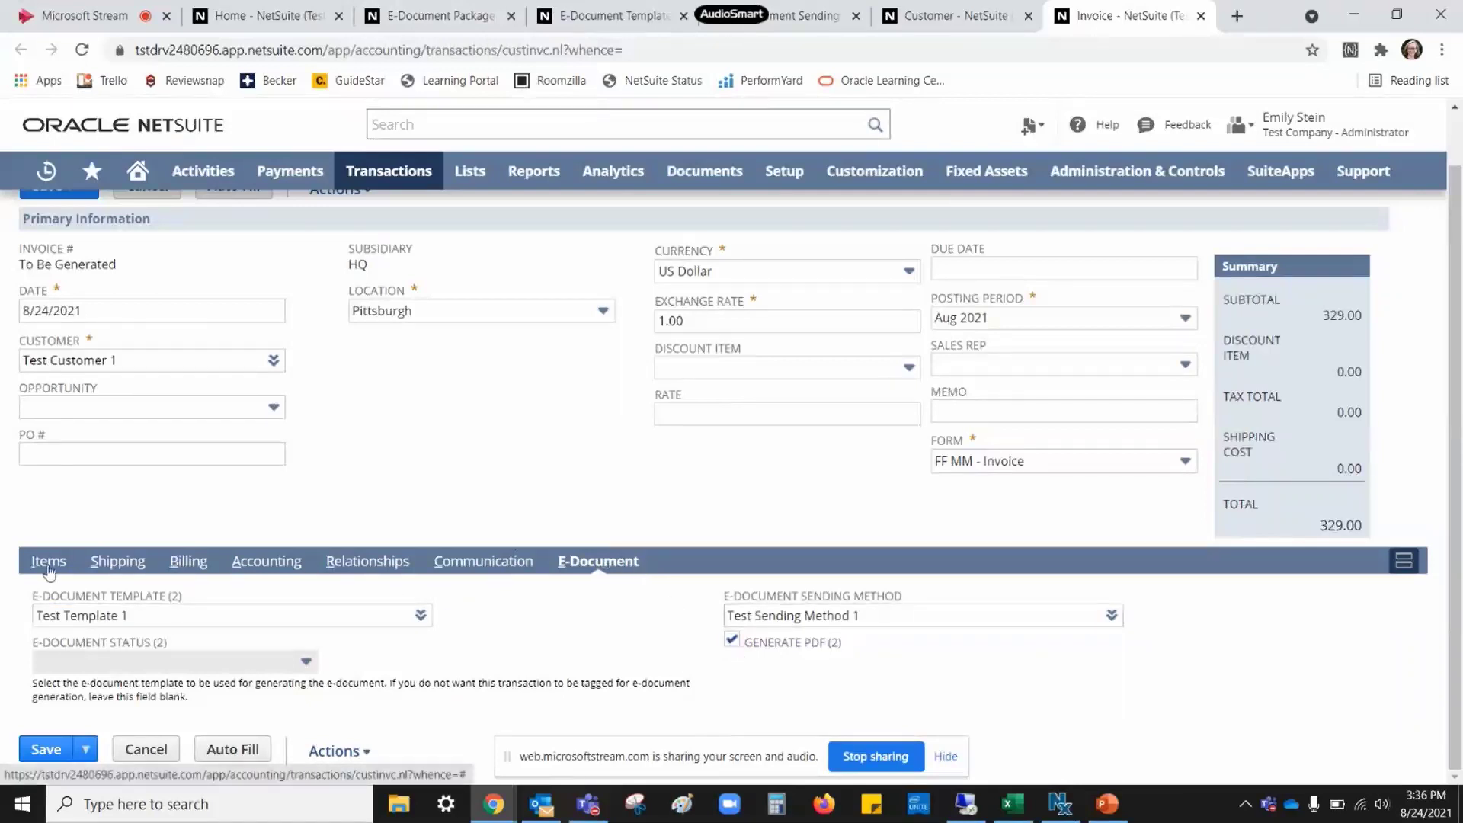
scroll(455, 570, up, 2)
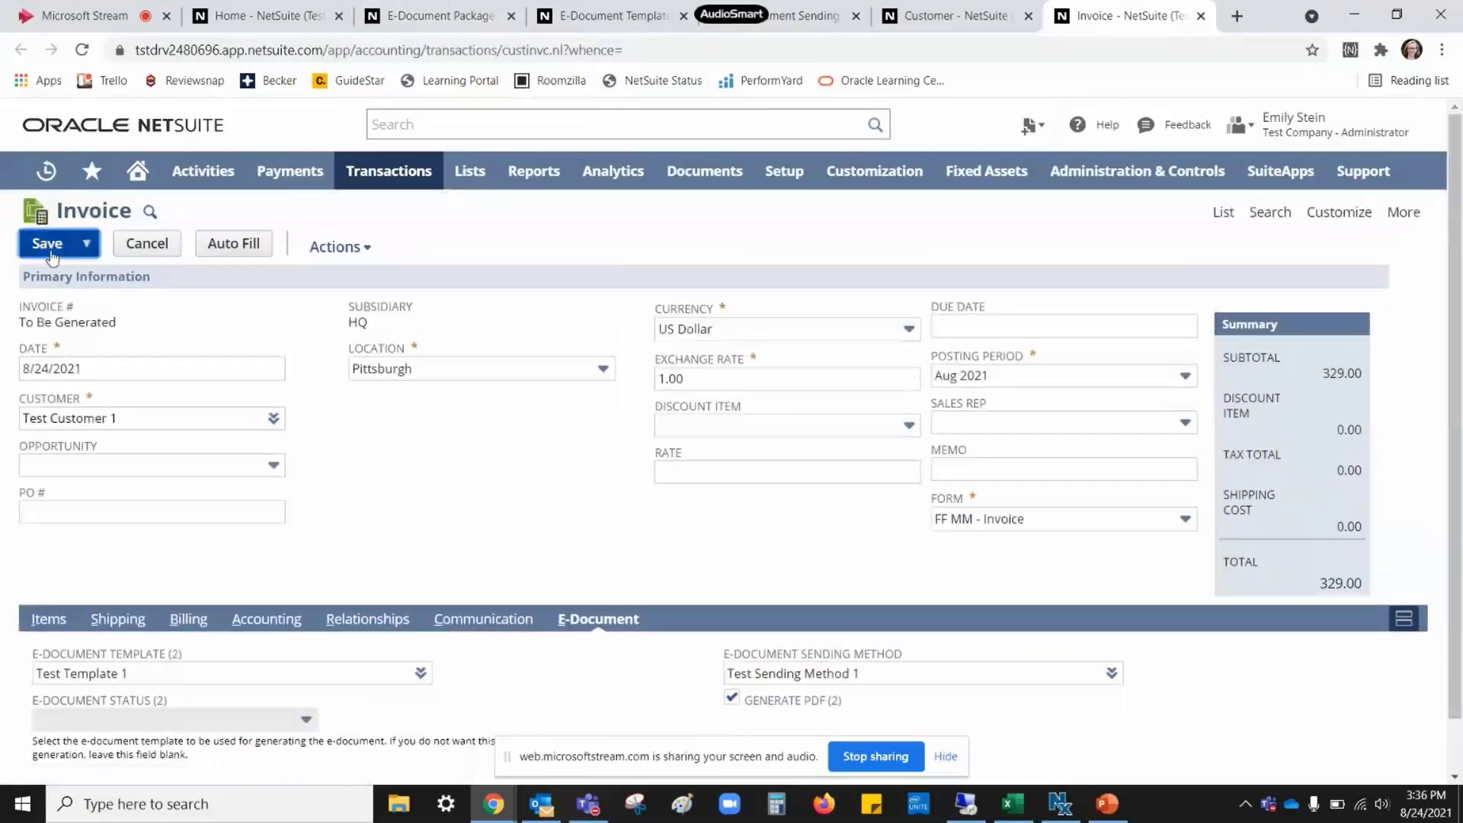
- Save the invoice and generate its e-document, refreshing the record to update the generation status
click(50, 251)
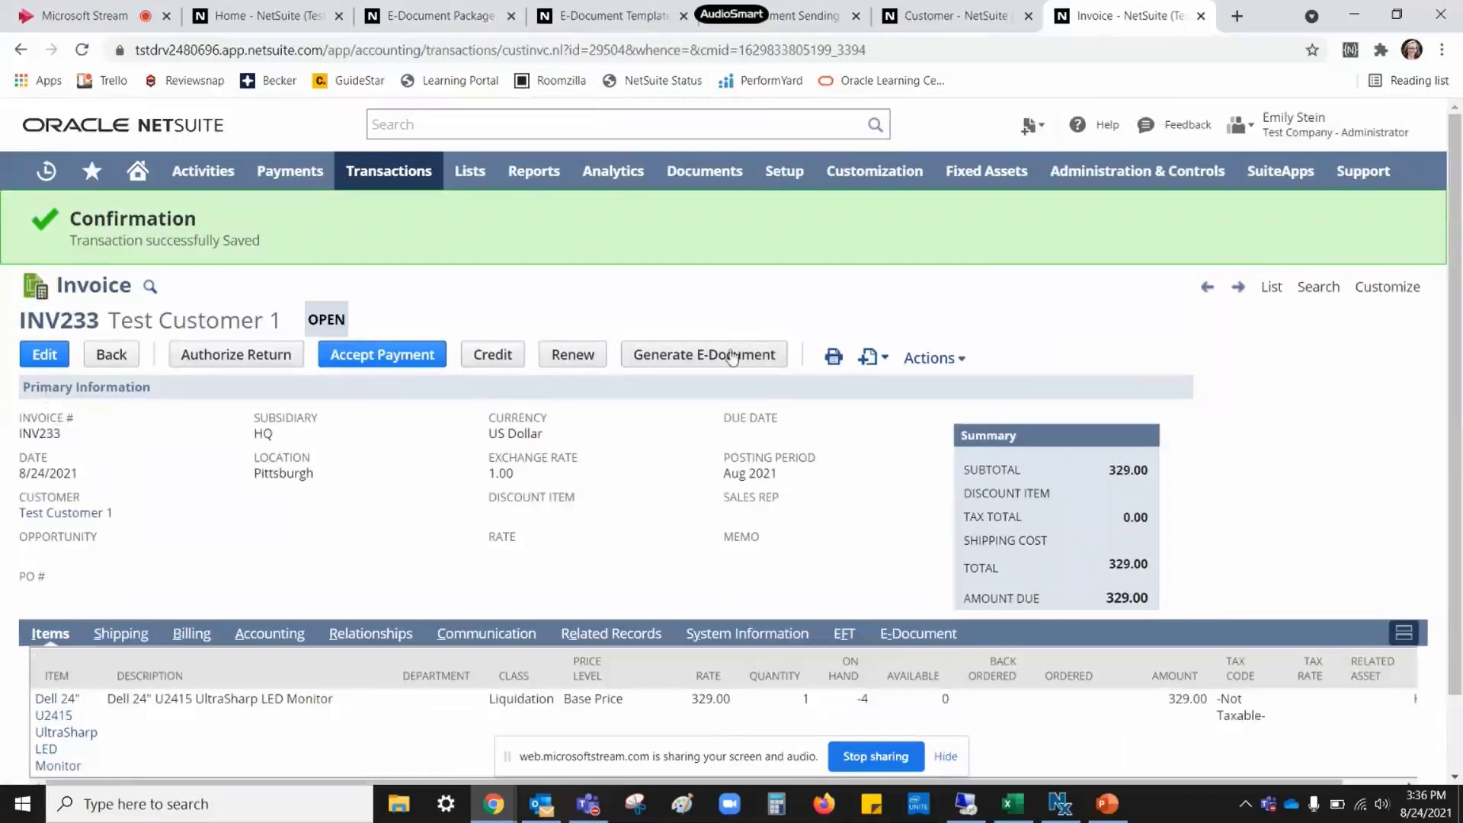
click(682, 365)
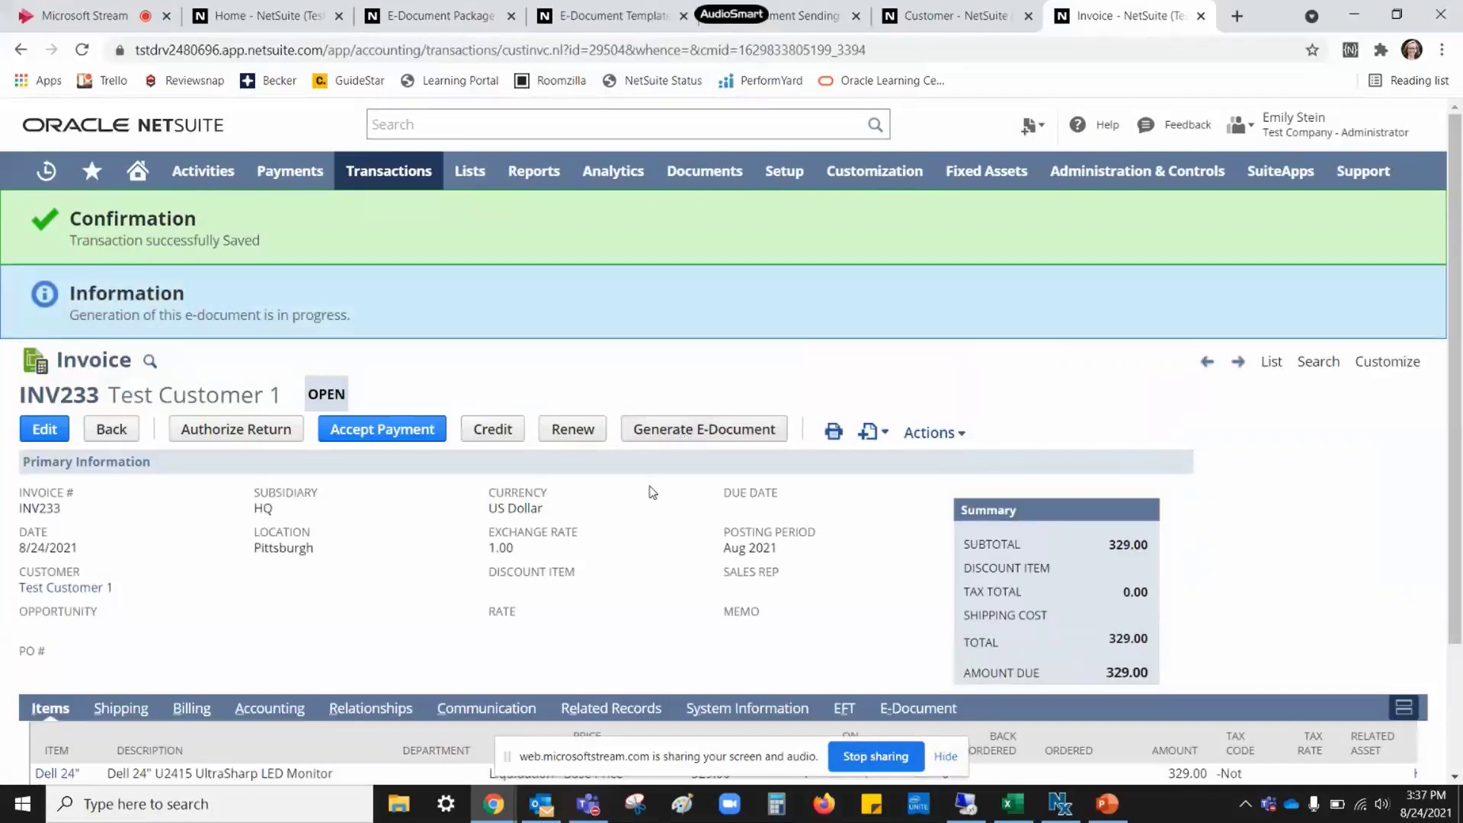
key(F5)
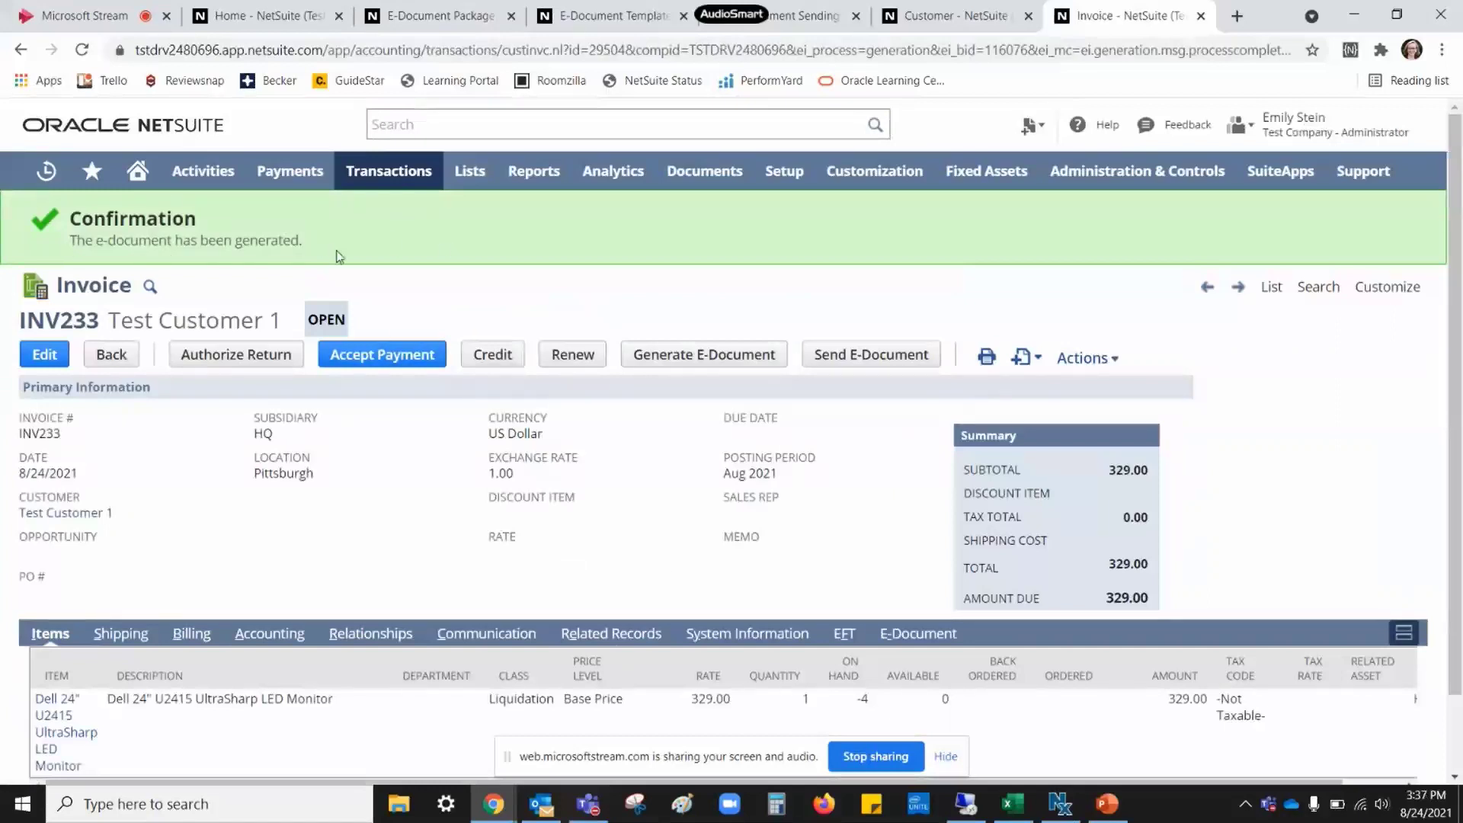
- Refresh the Electronic Documents portlet on the home dashboard and check the outbound e-documents for sending
click(290, 20)
click(1364, 275)
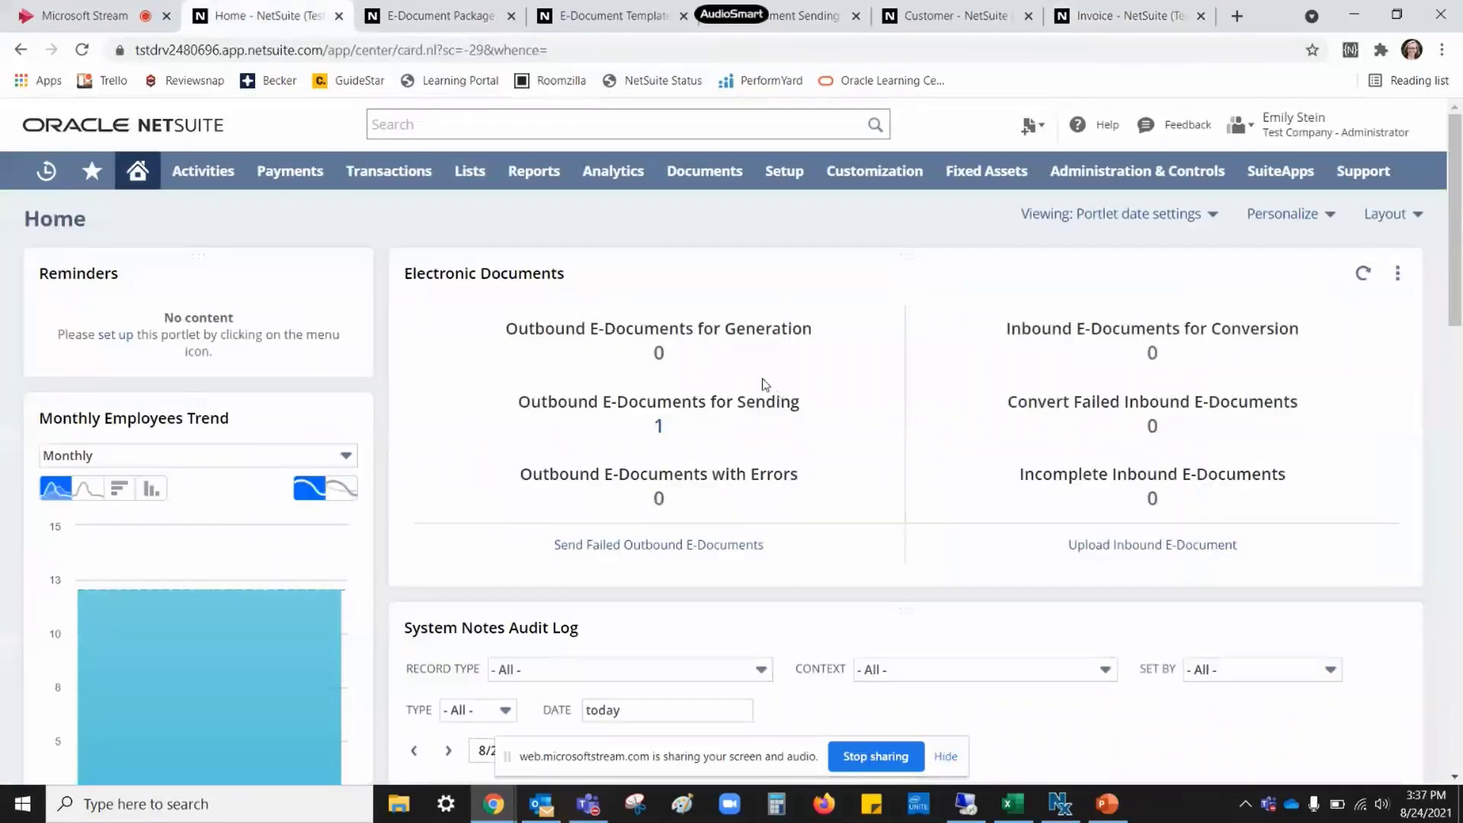
drag(523, 402, 827, 416)
click(800, 410)
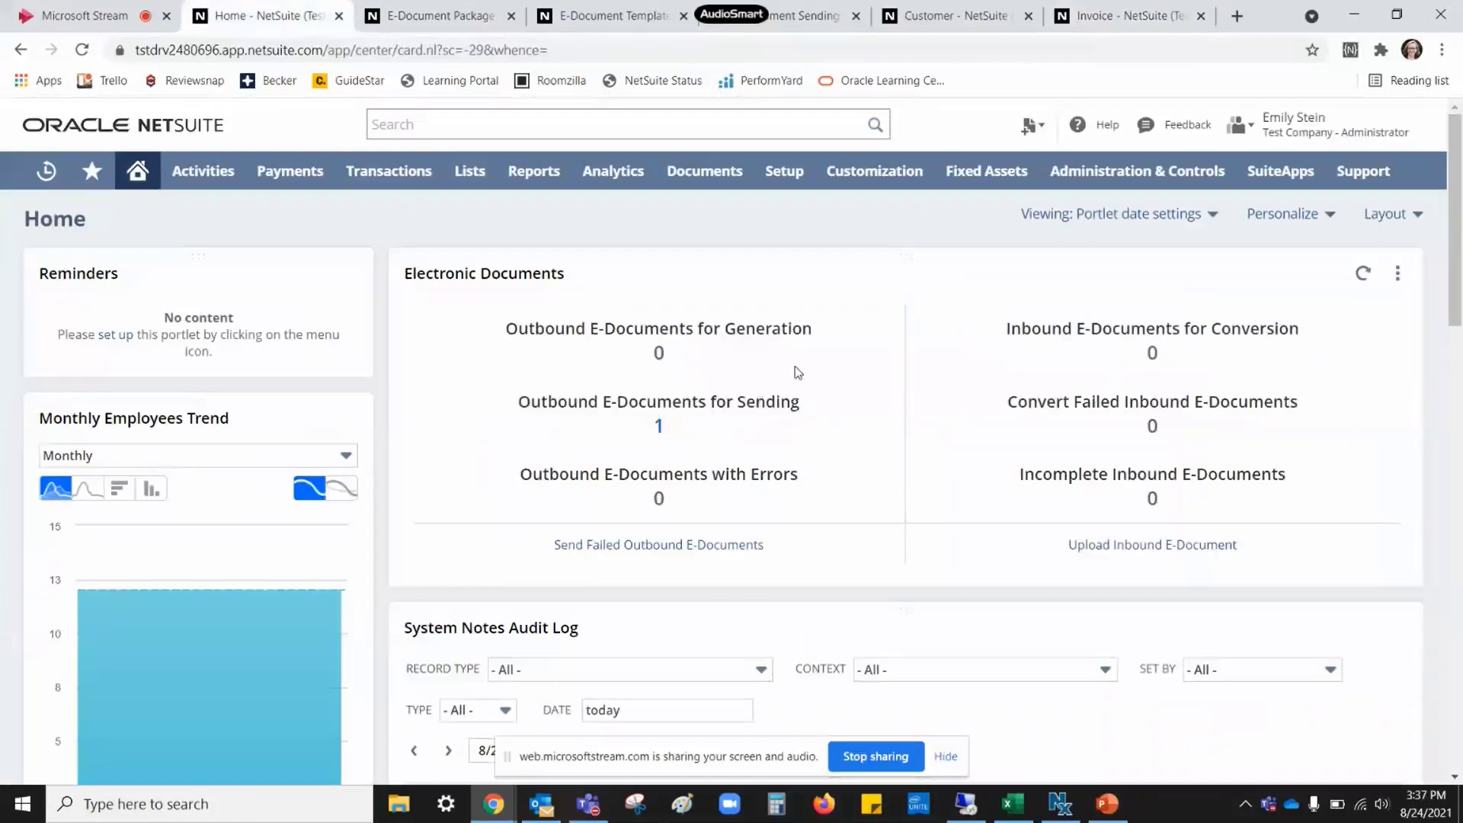
- Send the invoice's e-document from the invoice record and display the record's e-document details
click(1099, 17)
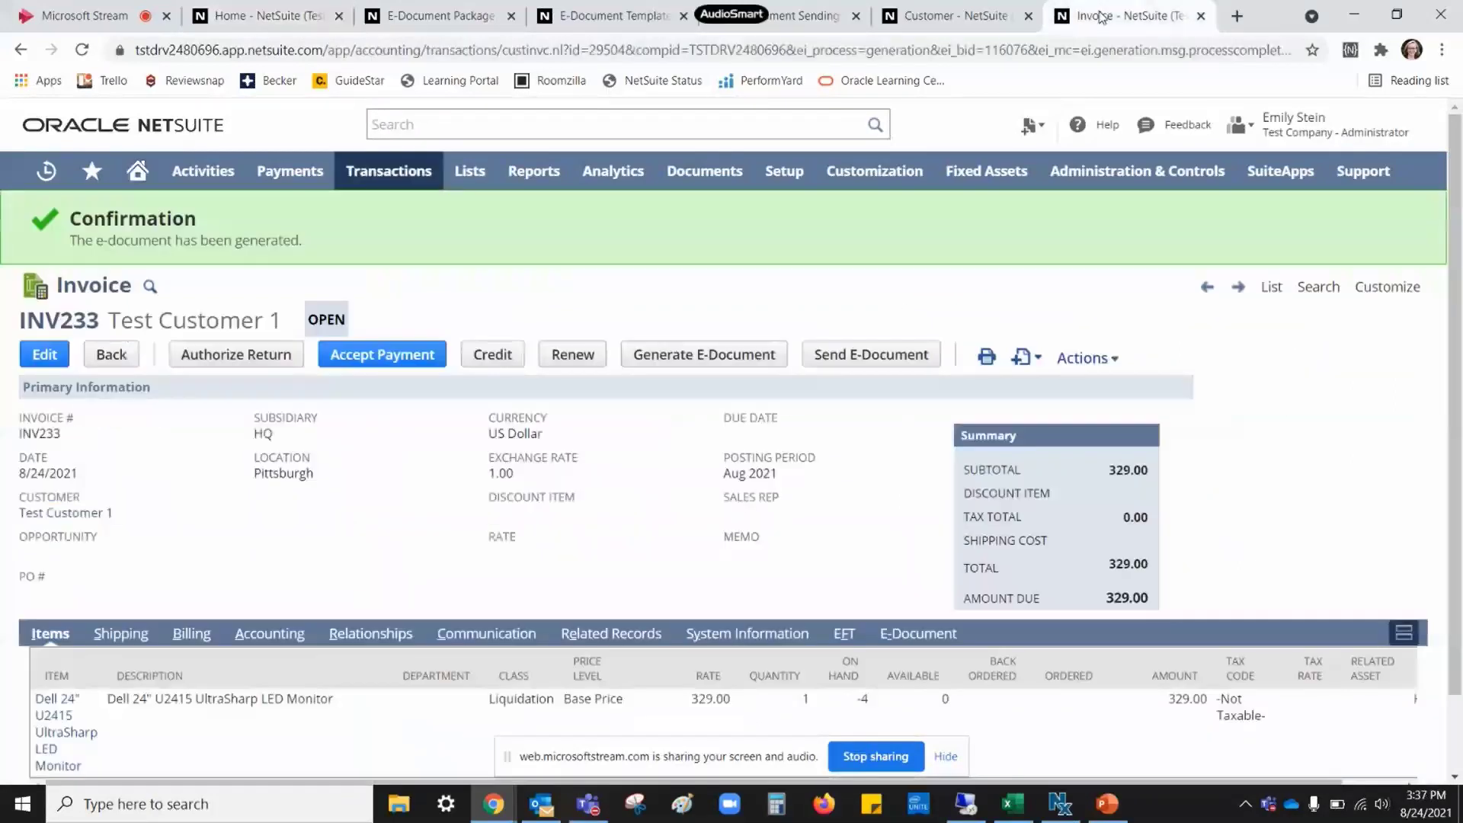
click(862, 363)
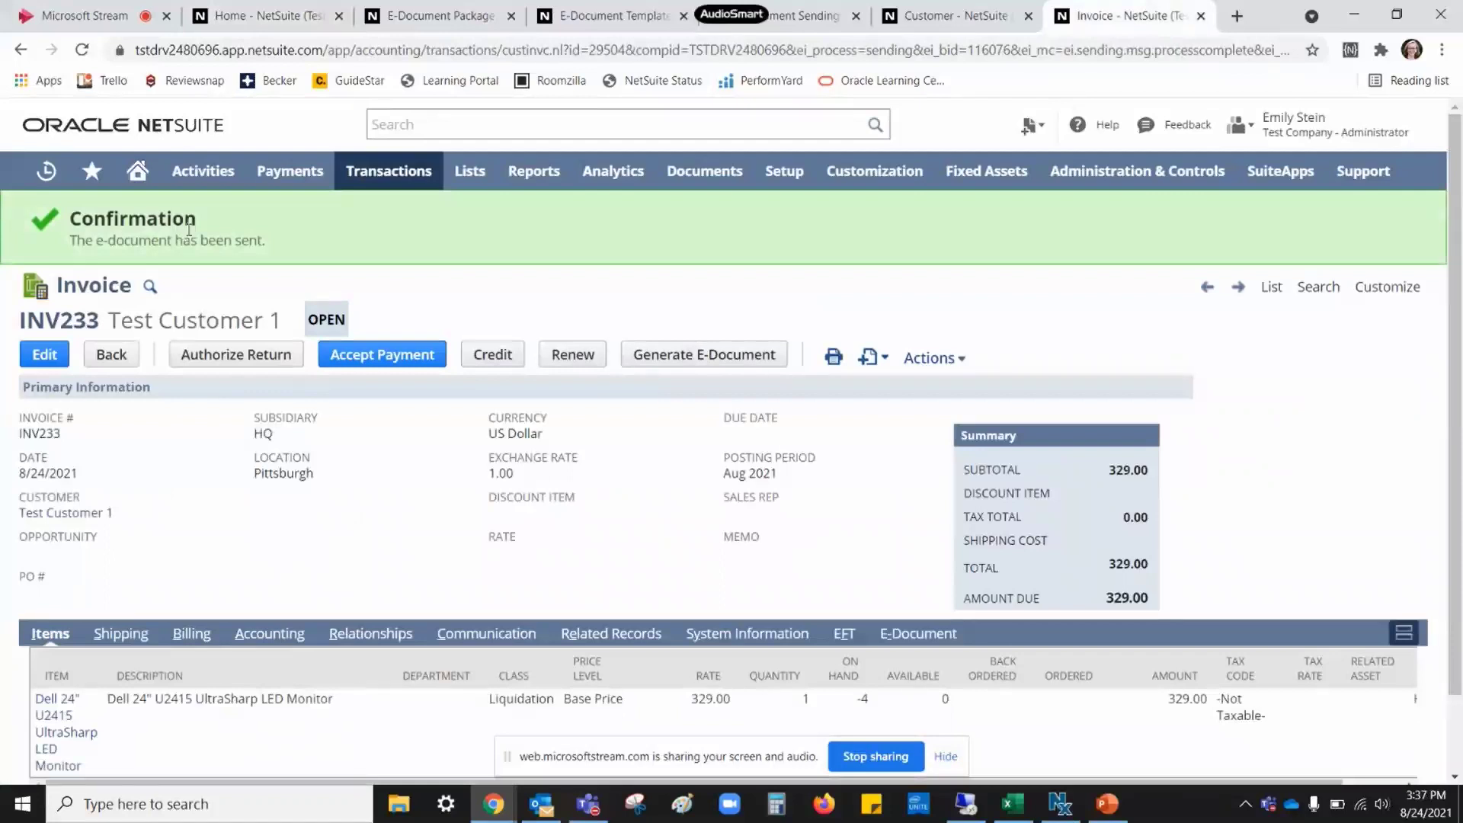
scroll(179, 419, down, 1)
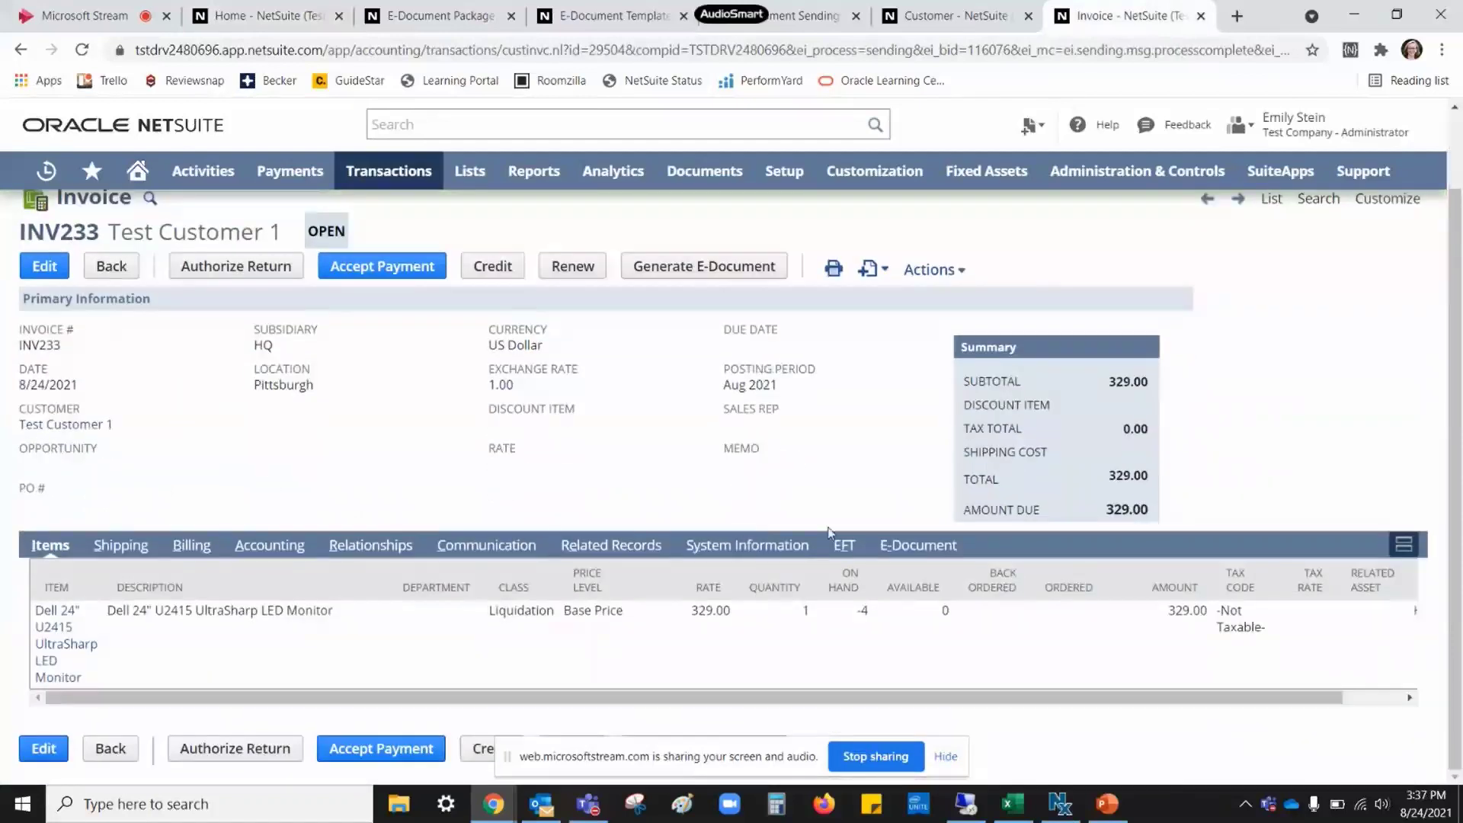
click(892, 547)
scroll(855, 560, down, 1)
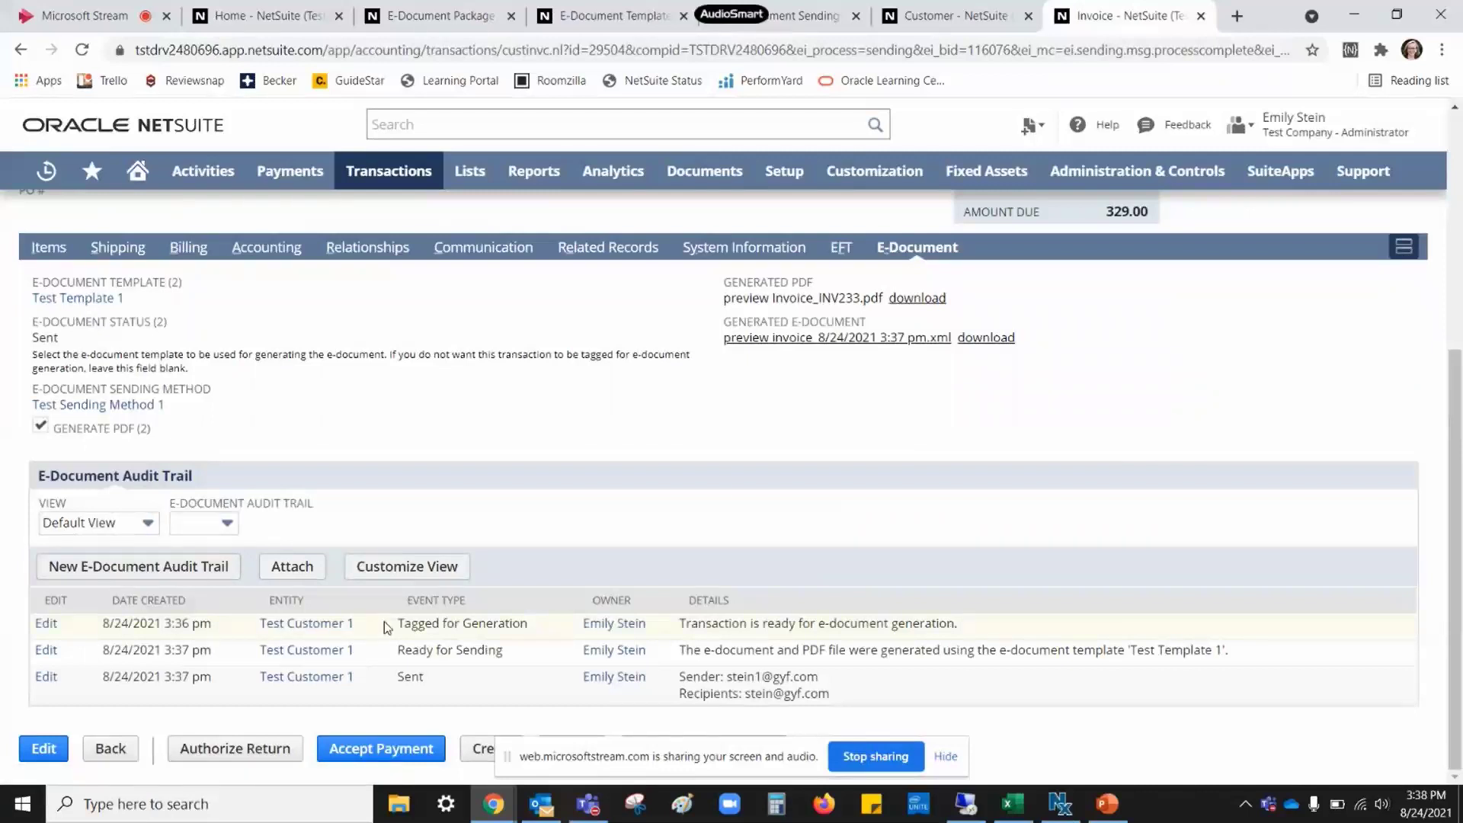
- Read through the event types in the invoice's e-document audit trail
drag(528, 622, 425, 620)
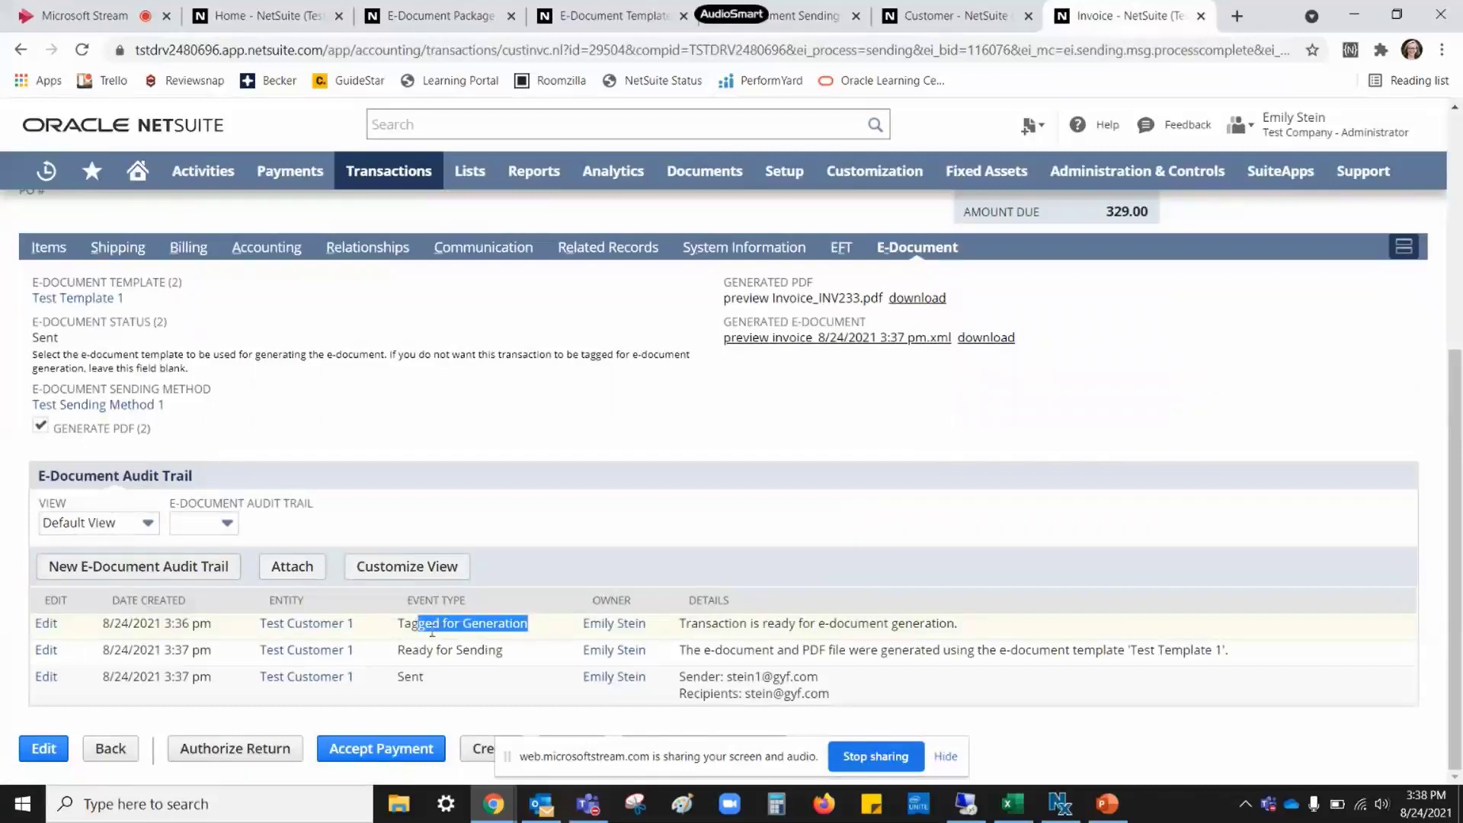
drag(503, 650, 412, 649)
click(453, 681)
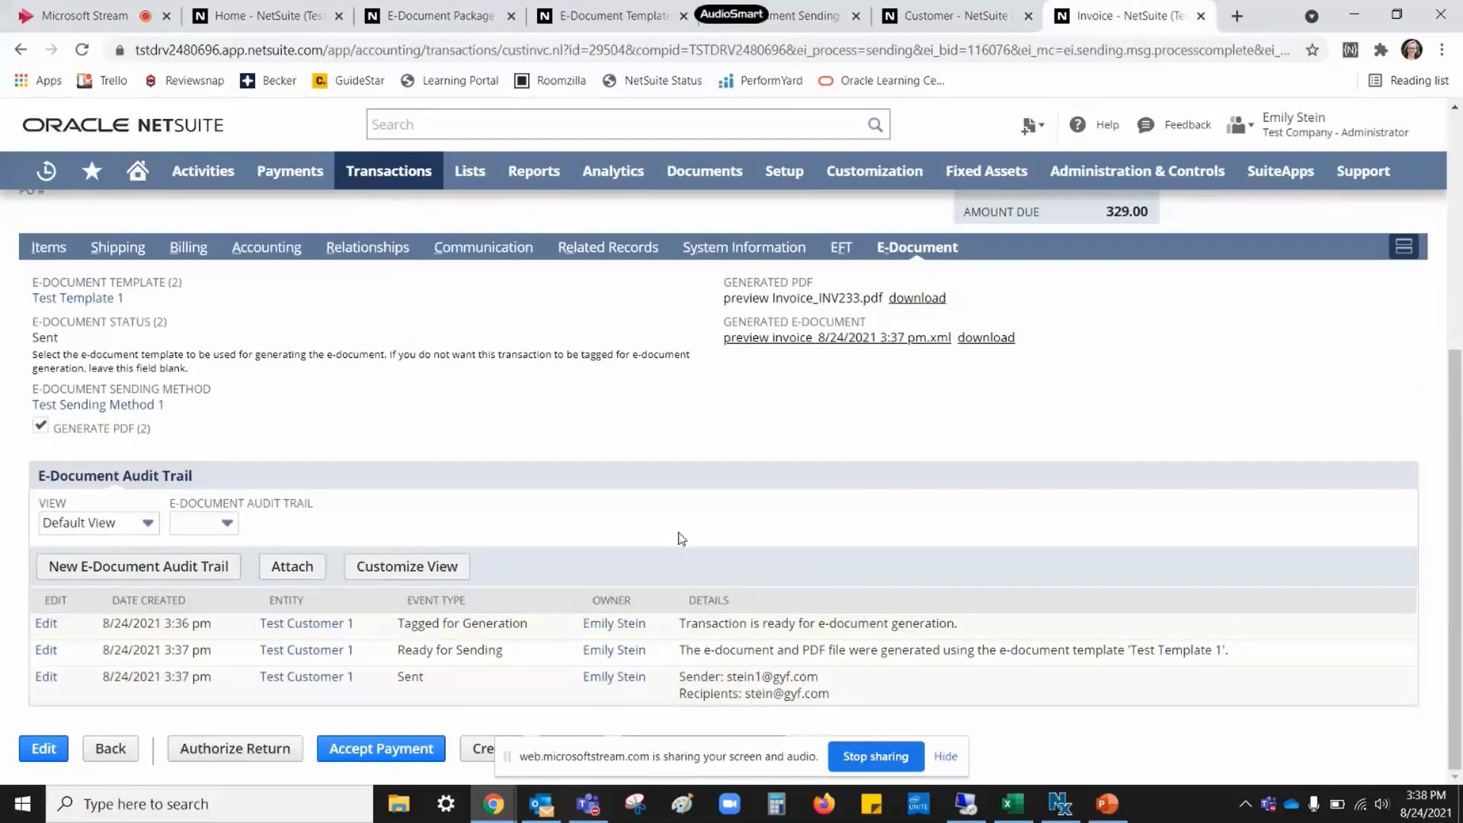
- Preview the generated PDF Invoice_INV233.pdf, look through the page and close the preview
scroll(686, 529, up, 1)
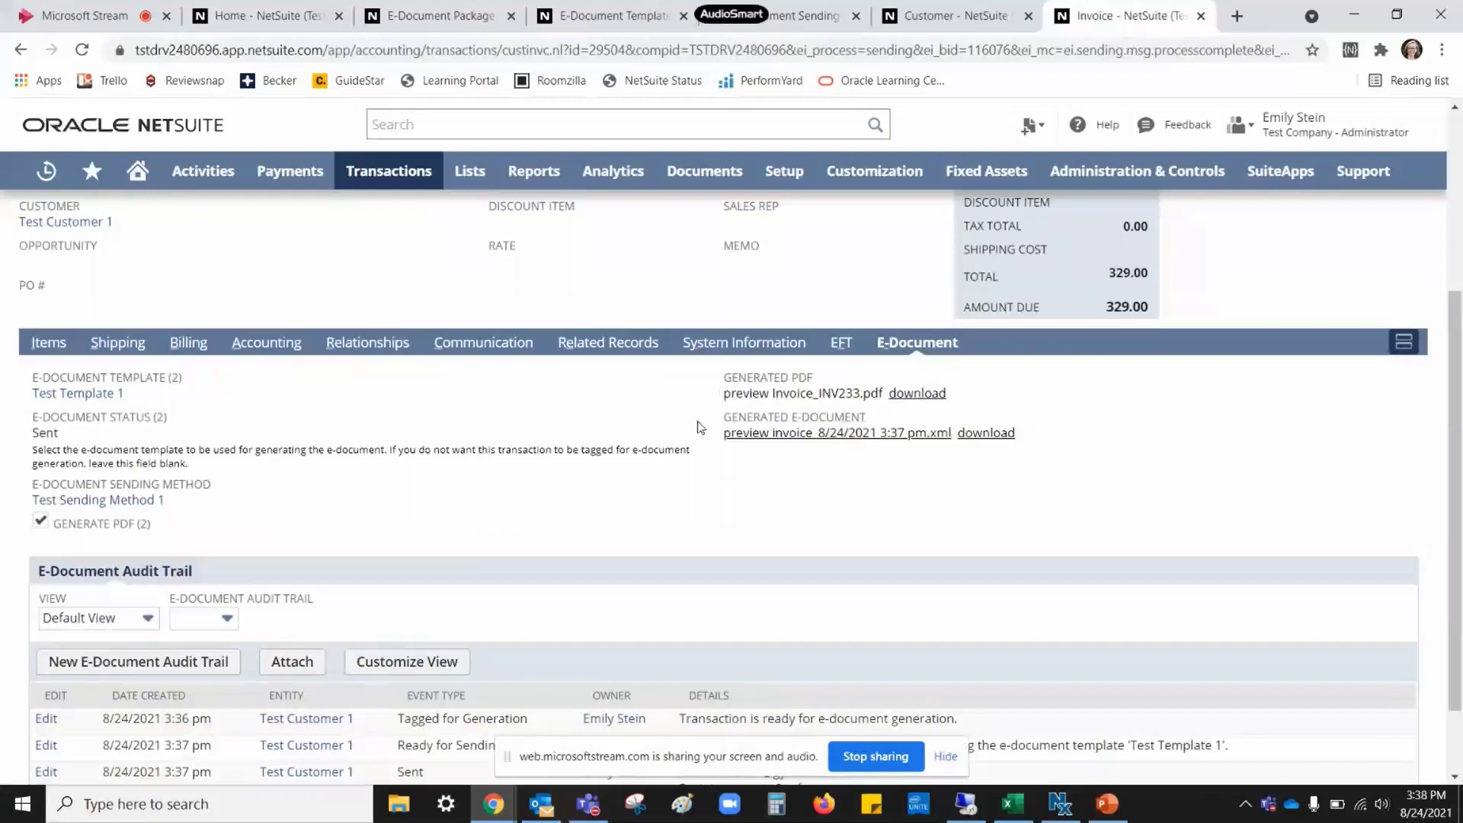
click(780, 398)
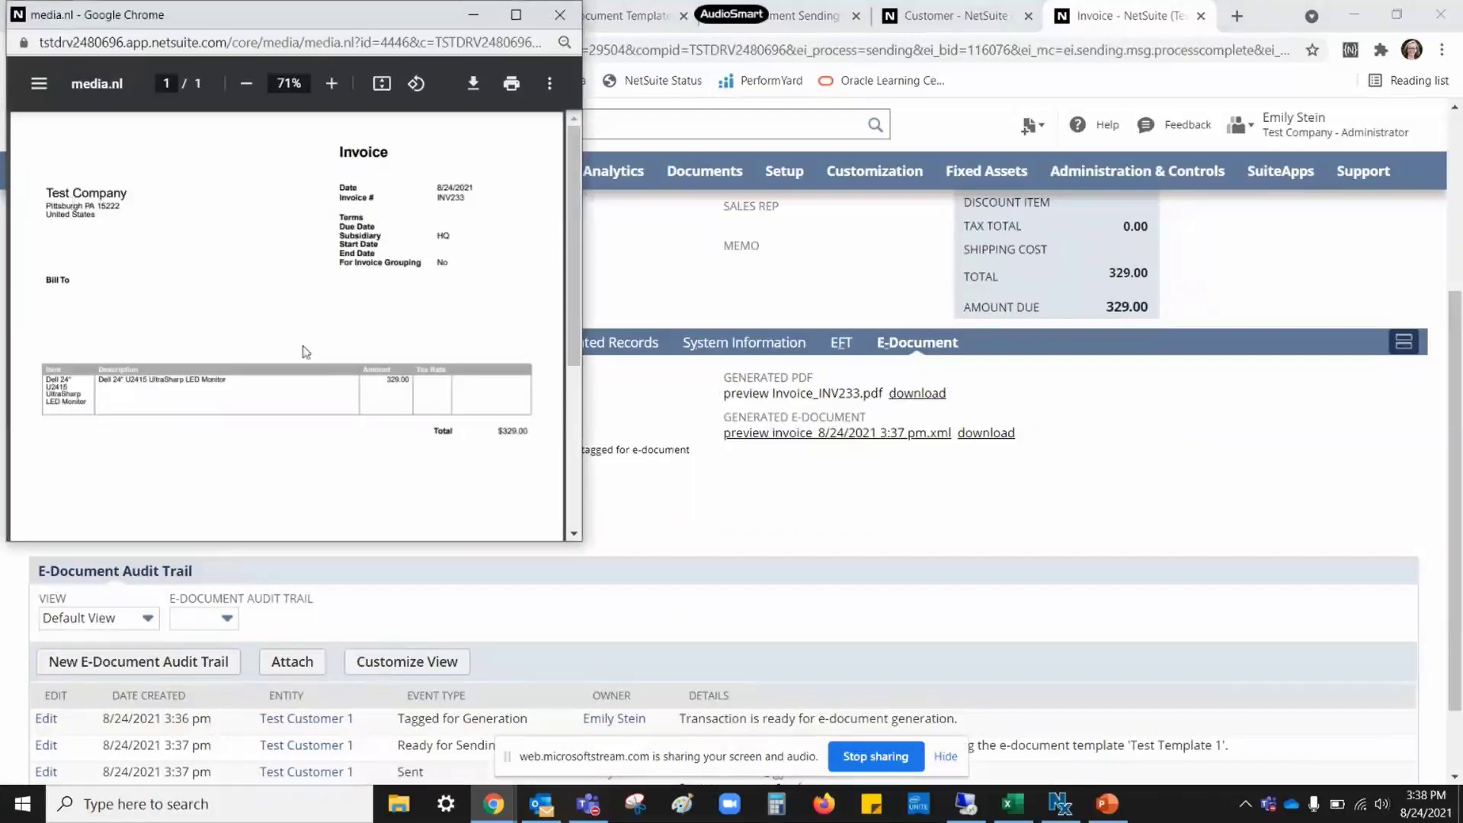
scroll(303, 350, down, 2)
scroll(301, 364, down, 2)
scroll(299, 362, up, 5)
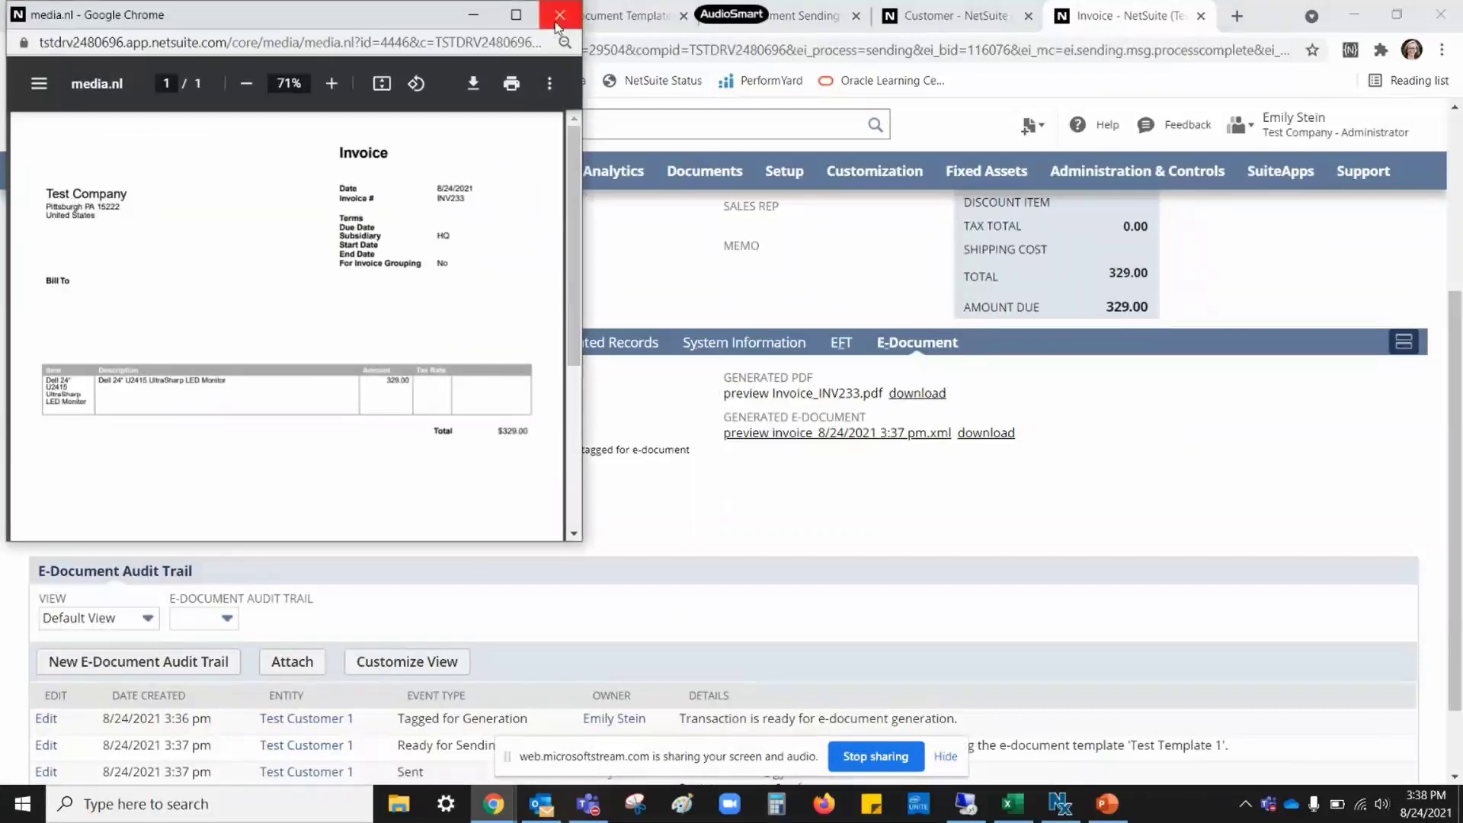
click(560, 14)
- Preview the invoice's generated XML e-document, read through to its end and return to the invoice
click(854, 434)
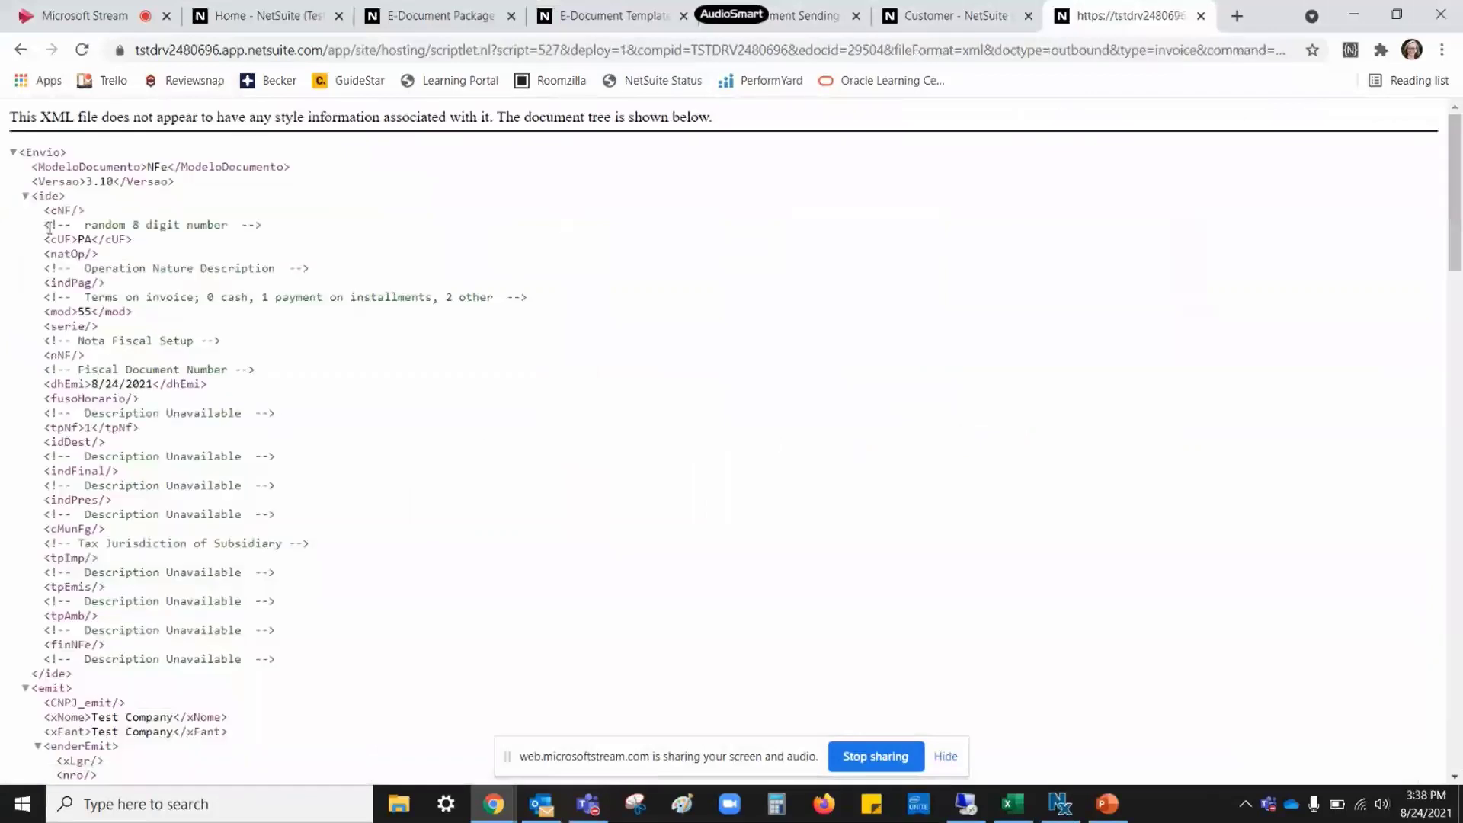
scroll(67, 270, down, 1)
scroll(67, 271, down, 20)
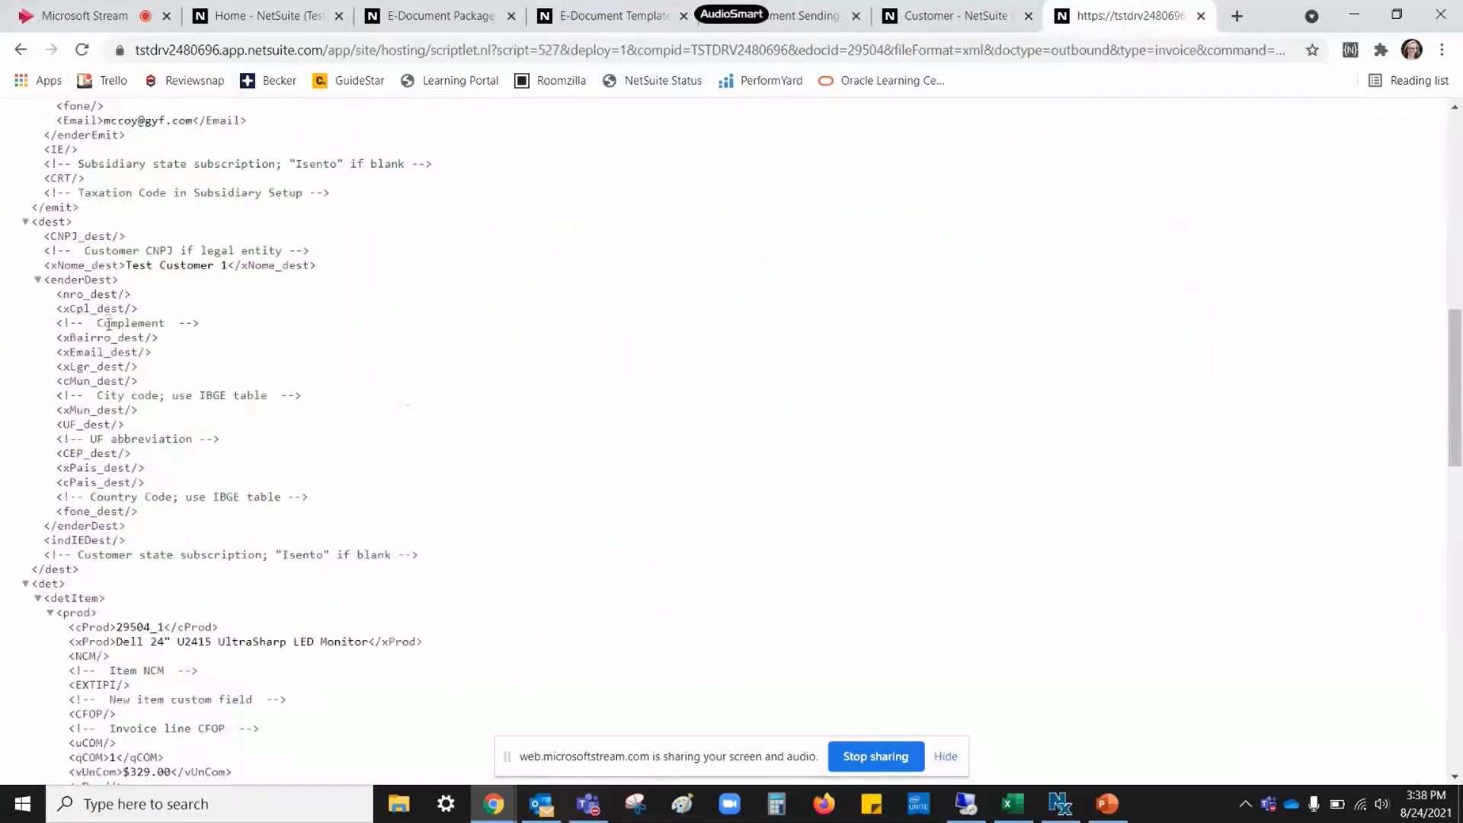
scroll(108, 318, down, 3)
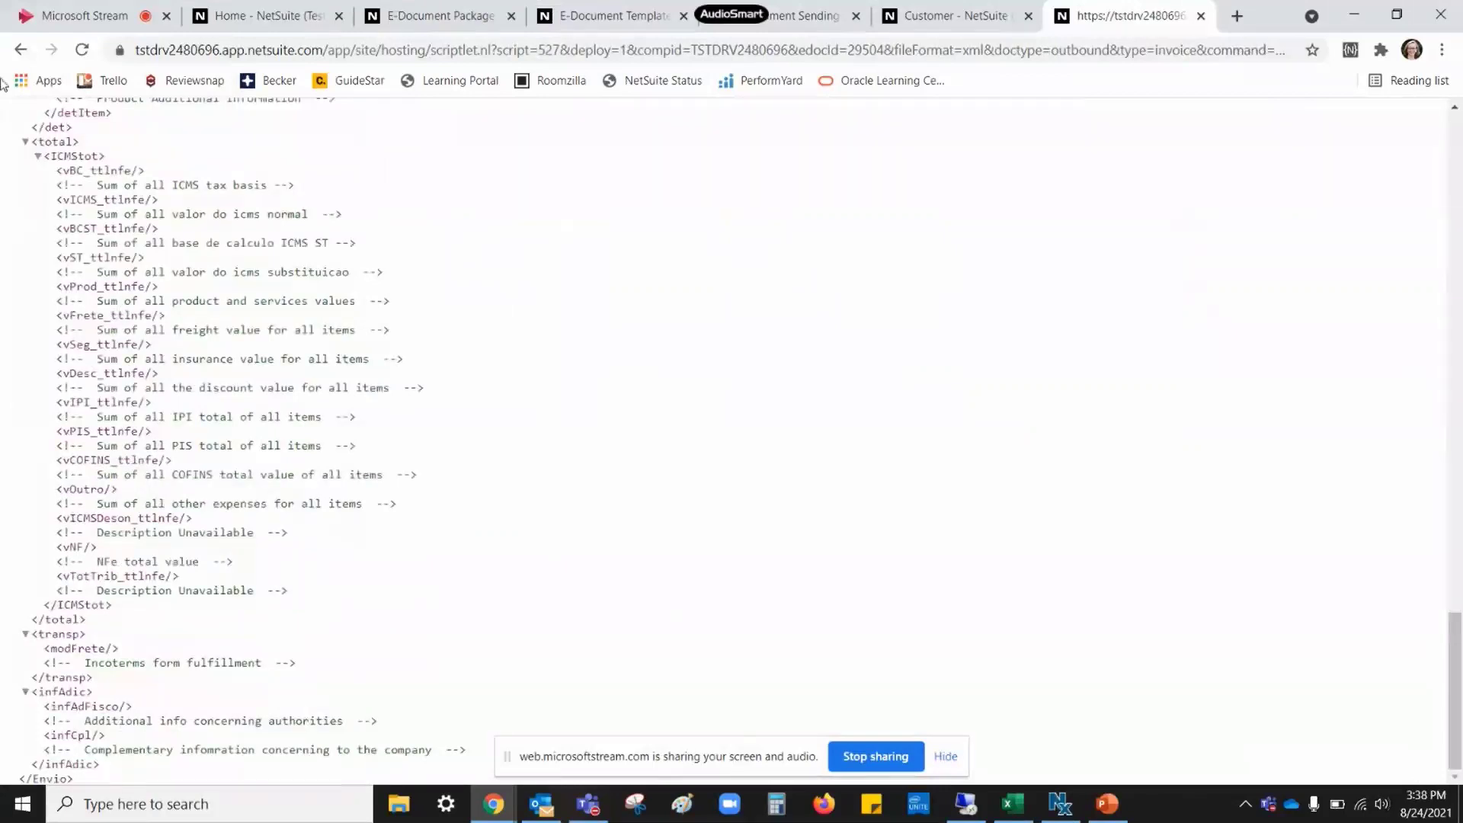
click(22, 52)
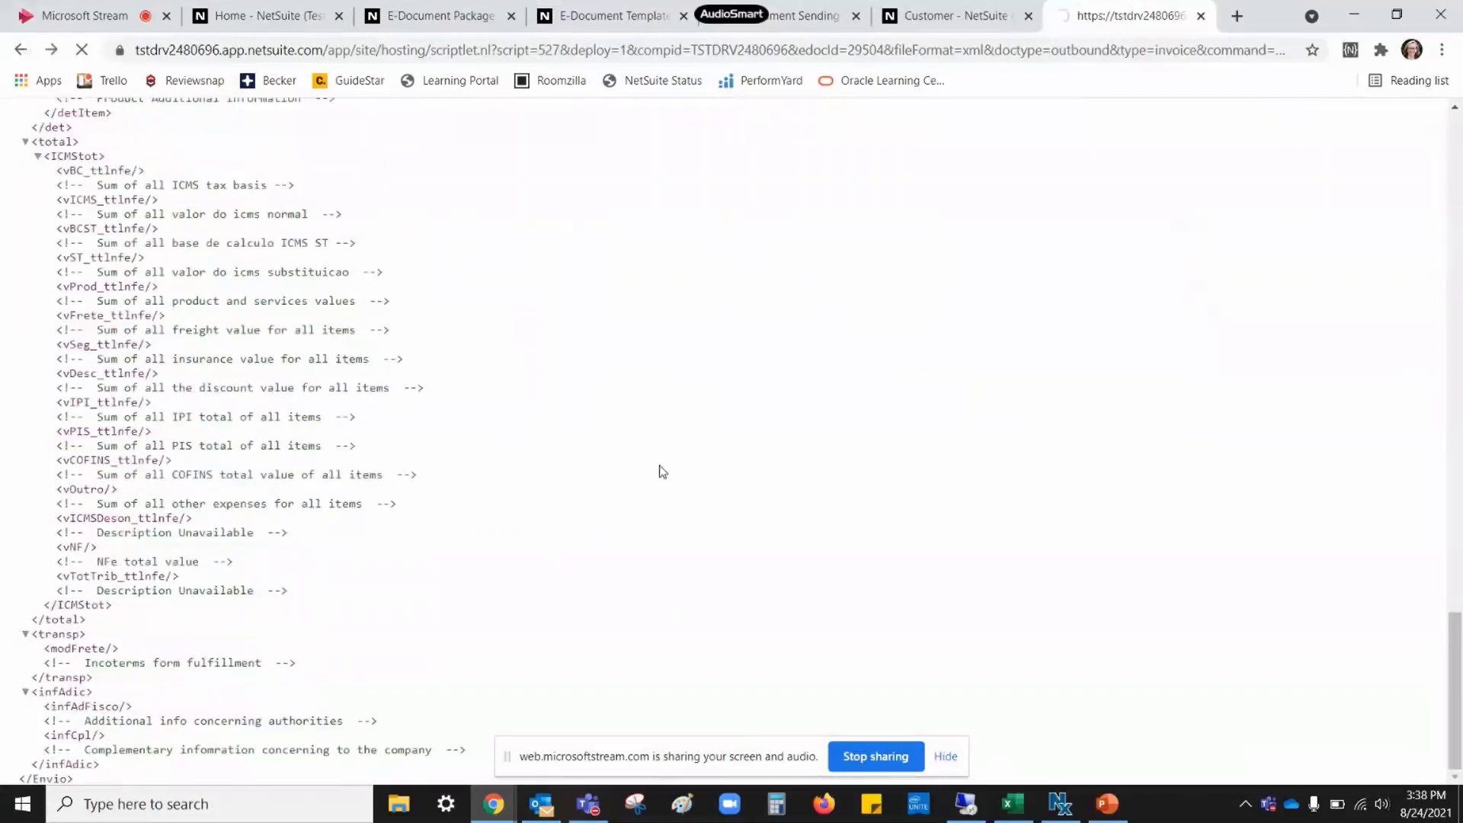